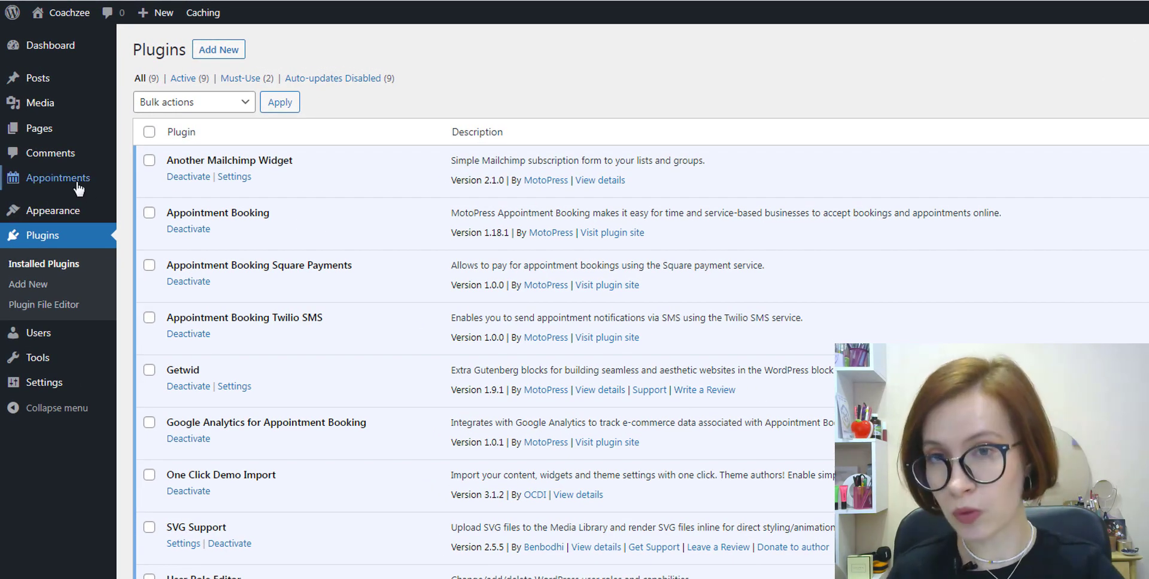
Step: Bring up the Appointments submenu in the WordPress admin sidebar
mouse_move(78, 188)
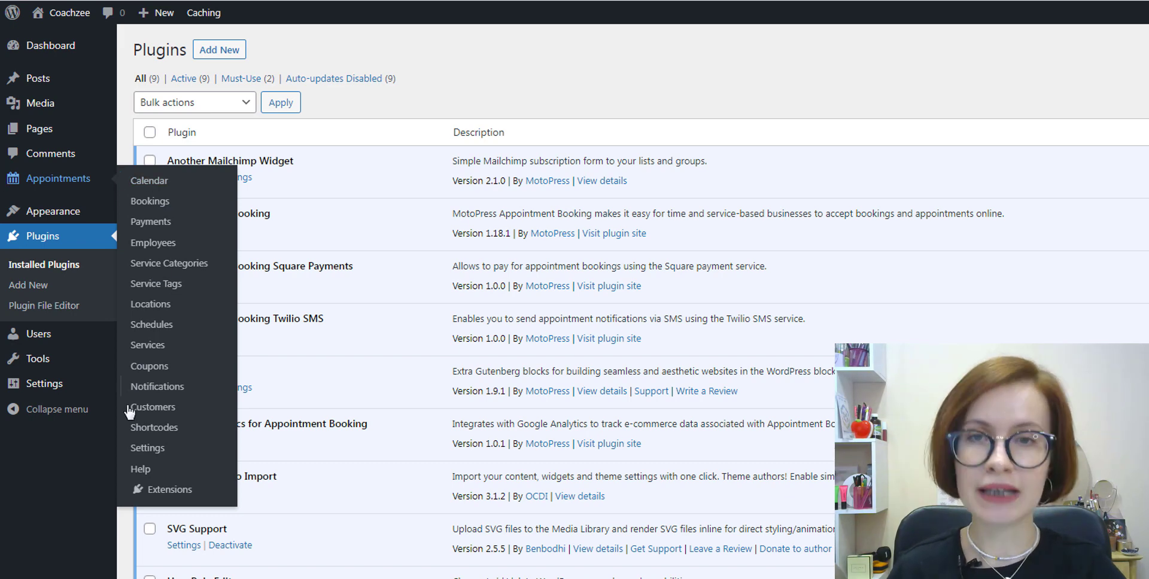
Step: Open the Appointment Booking settings and change Default Time Step from 30 to 10
click(133, 455)
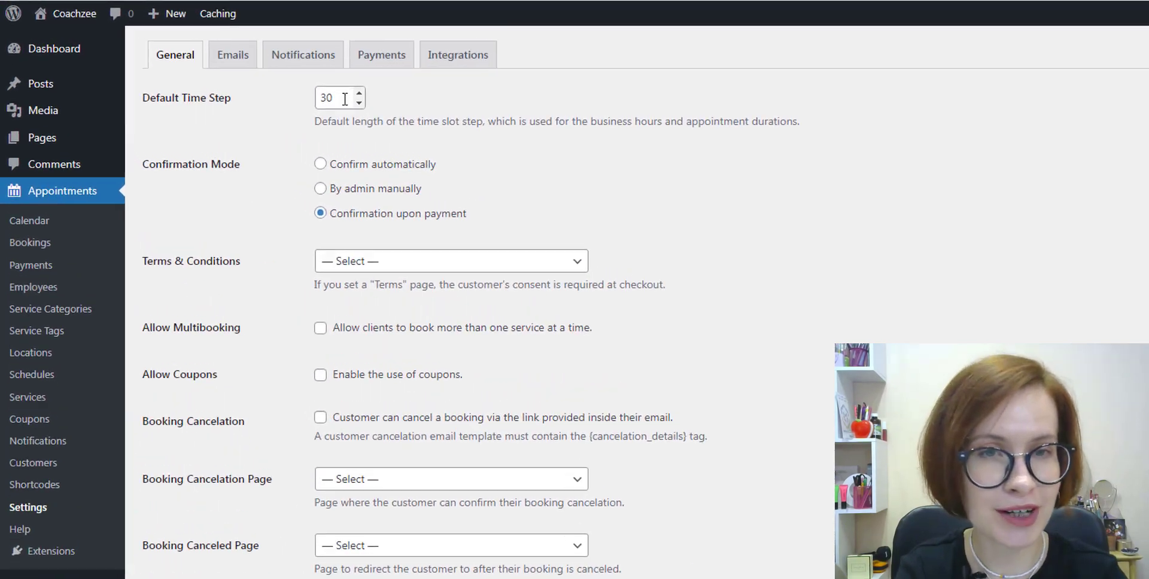
drag(344, 98, 318, 101)
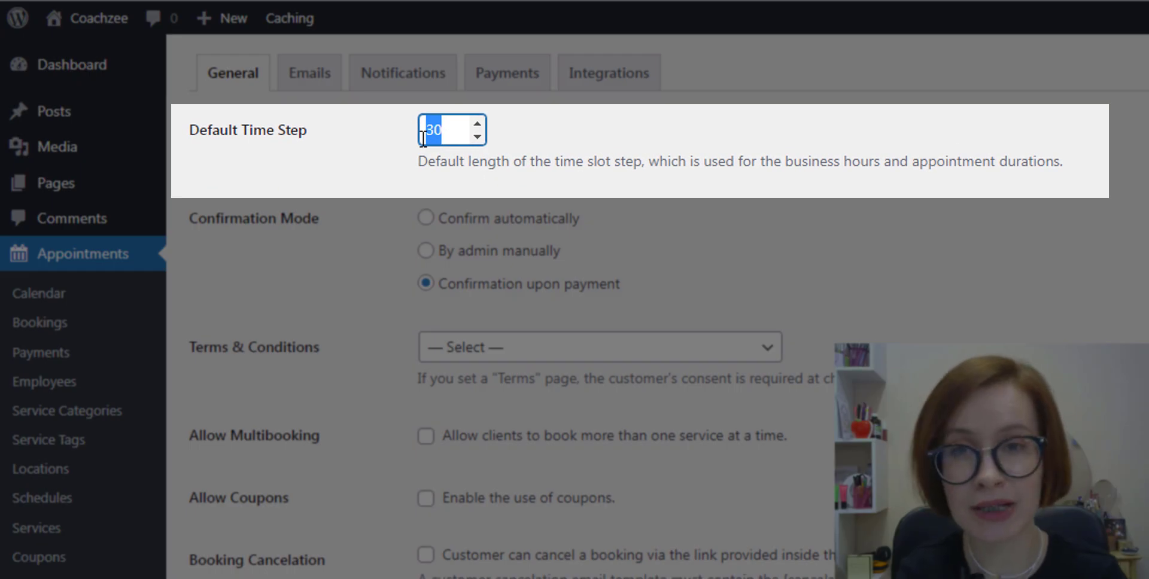
text(10)
click(571, 144)
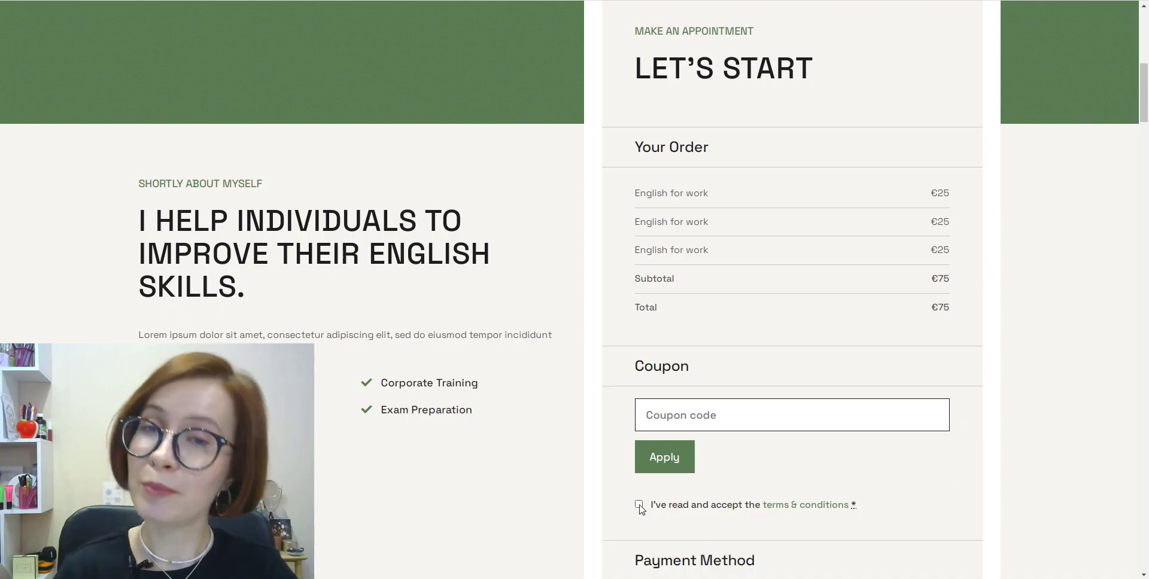
Step: Choose Terms & Conditions as the checkout terms page, then enable Multibooking and Coupons
click(639, 504)
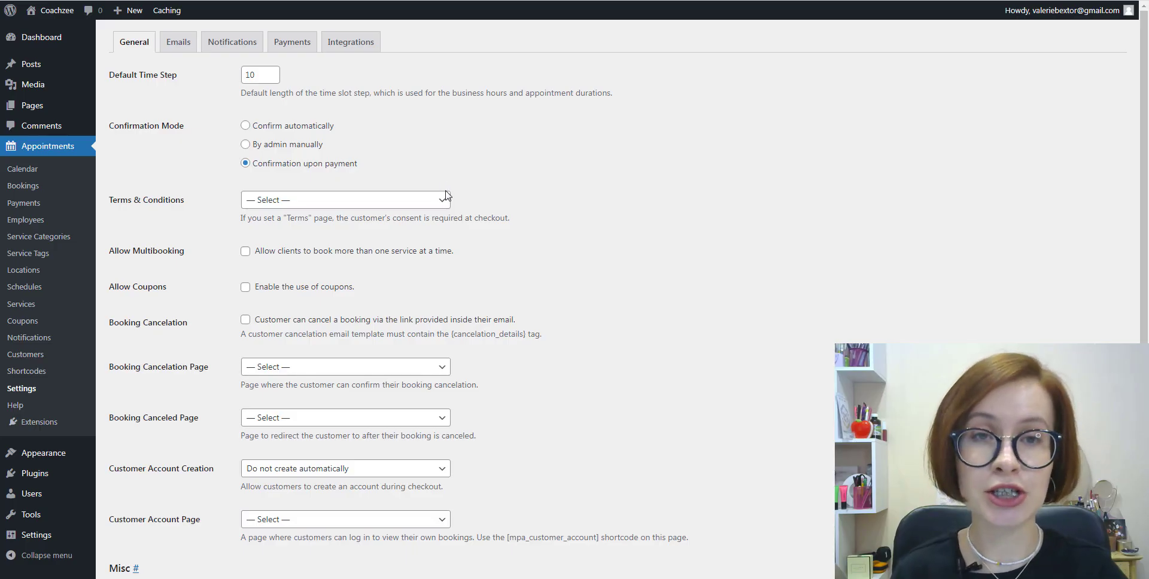
click(444, 203)
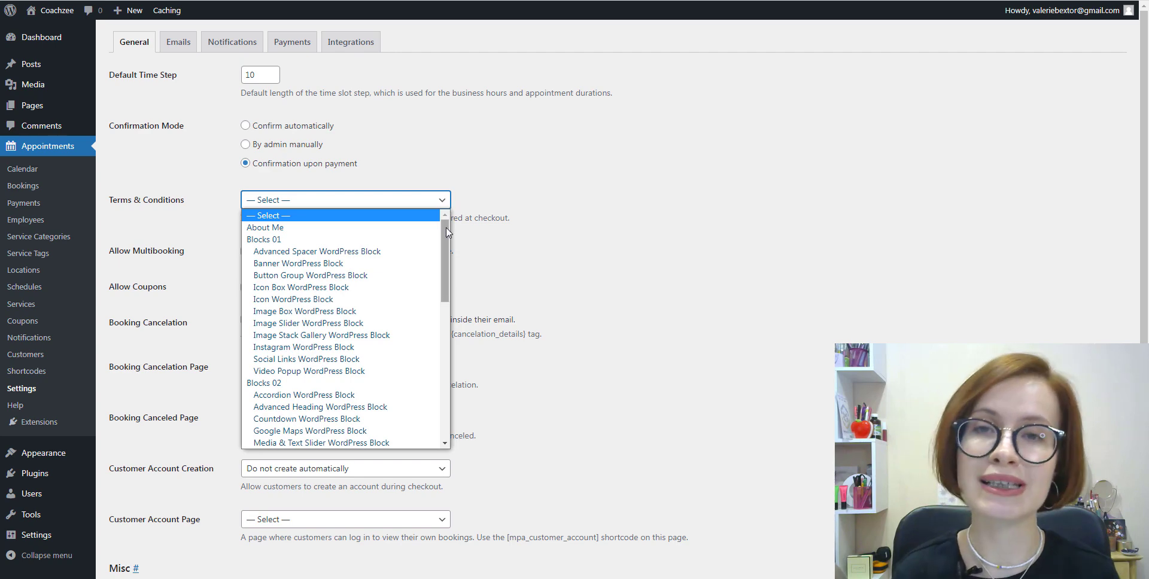
drag(446, 228, 437, 367)
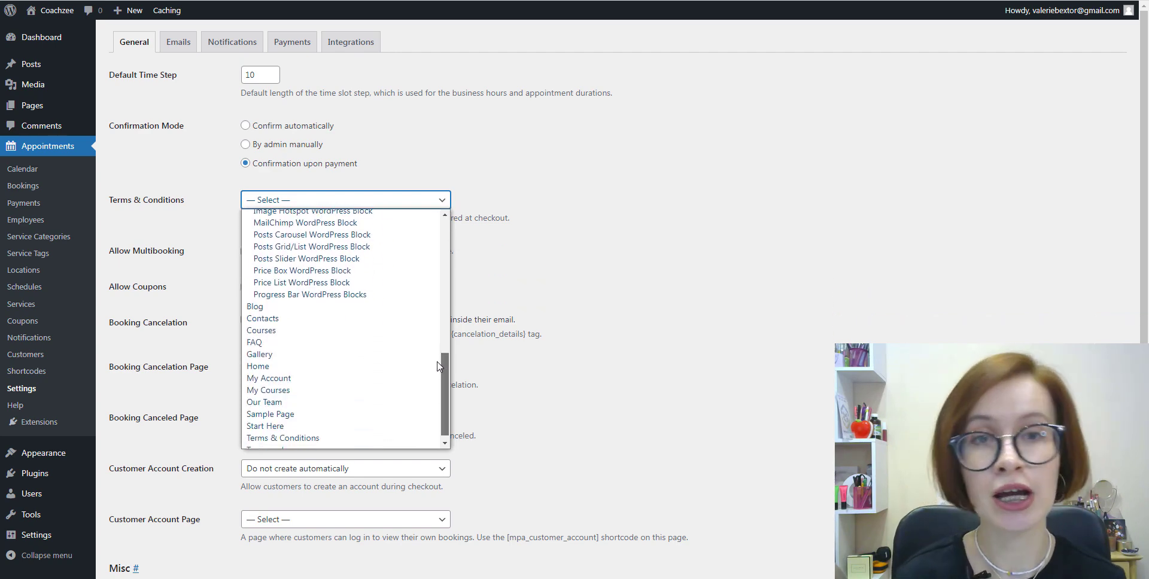
click(371, 439)
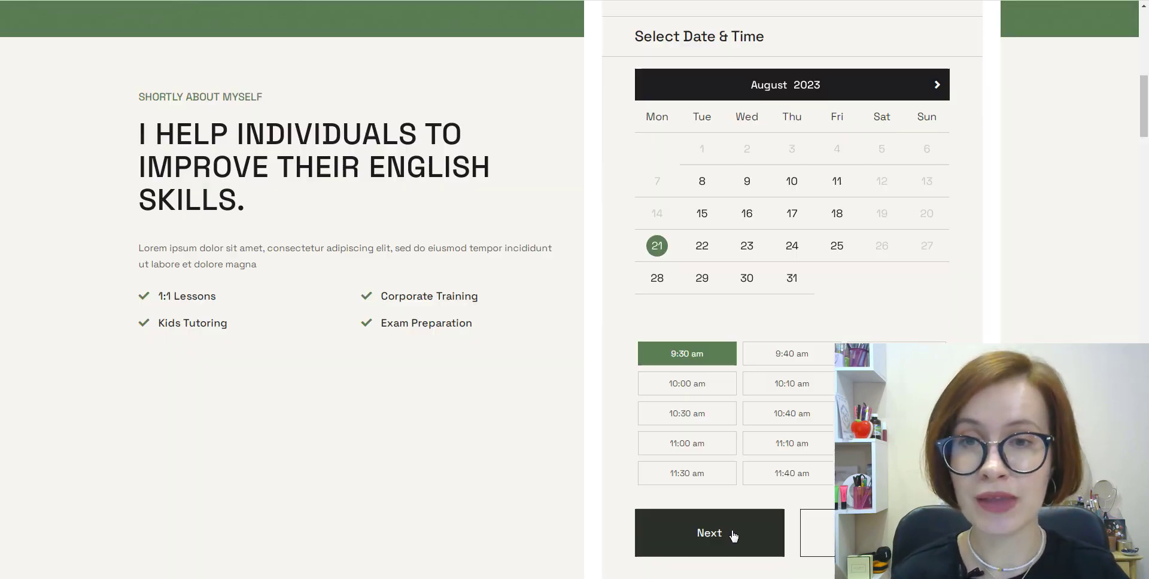
click(734, 534)
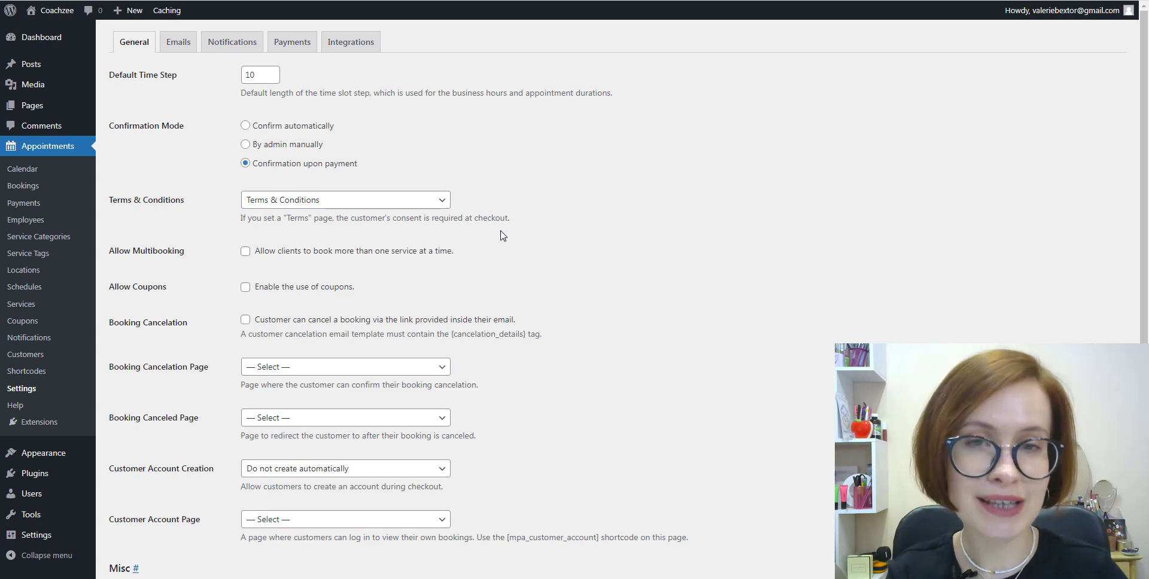
click(245, 252)
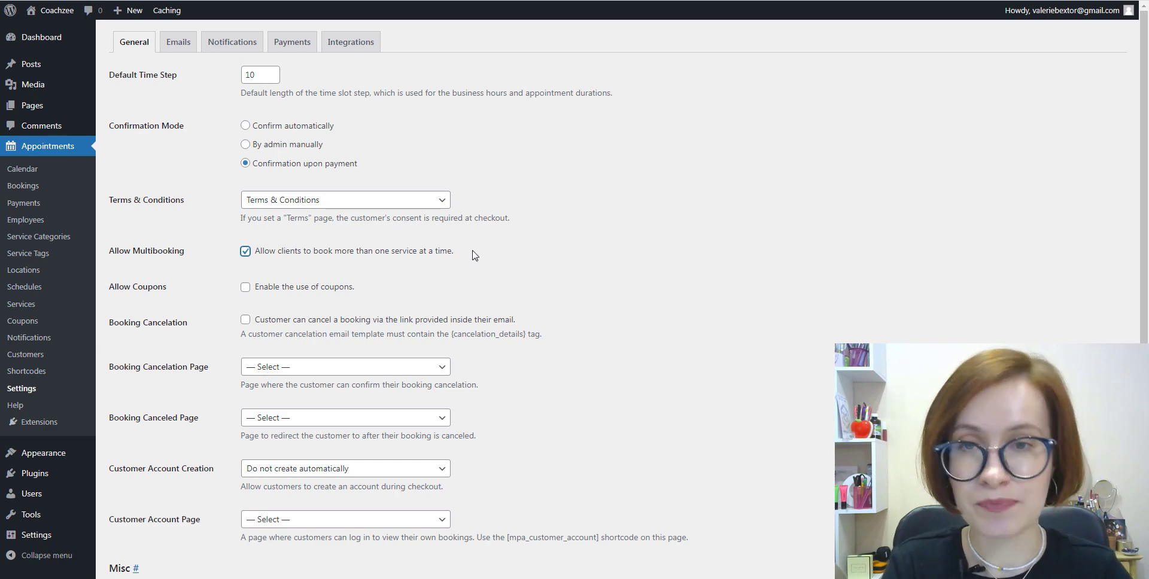
click(246, 288)
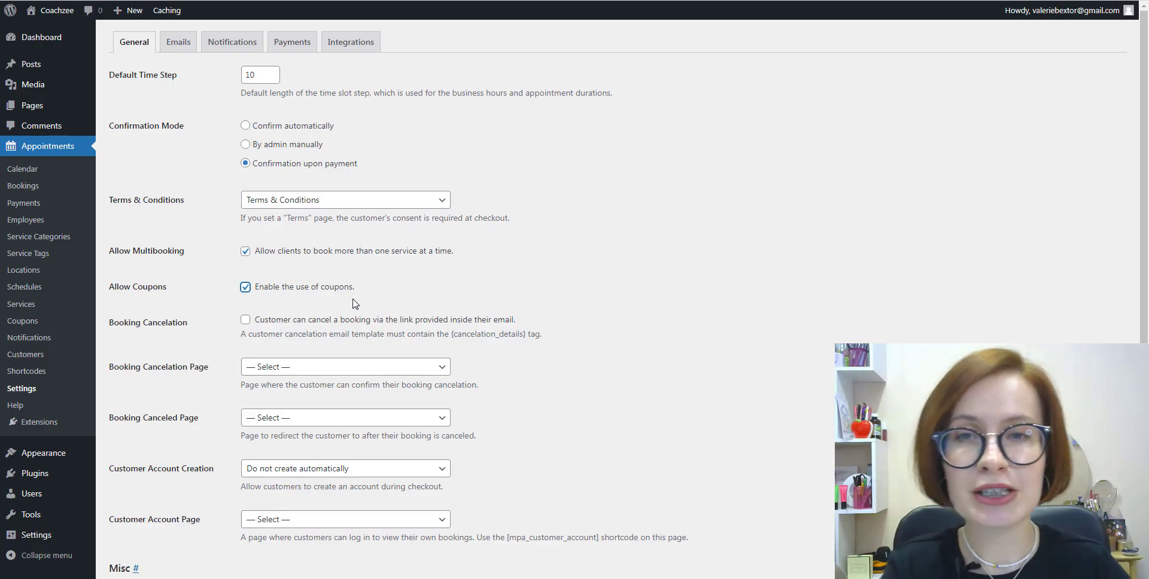
Step: Enable Booking Cancelation so customers can cancel via their emailed link
click(246, 321)
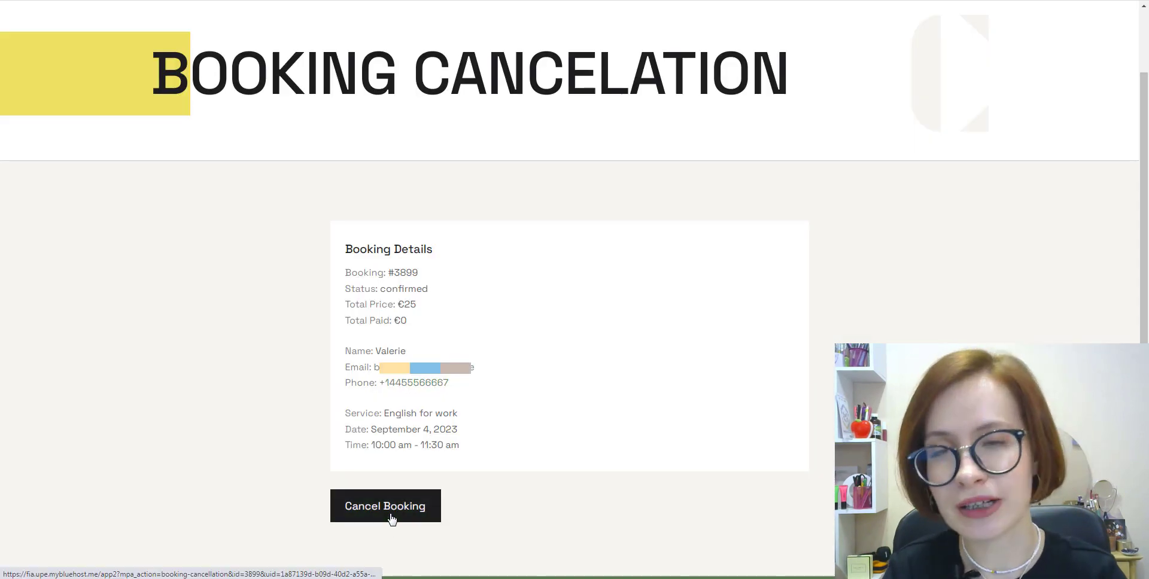
click(392, 519)
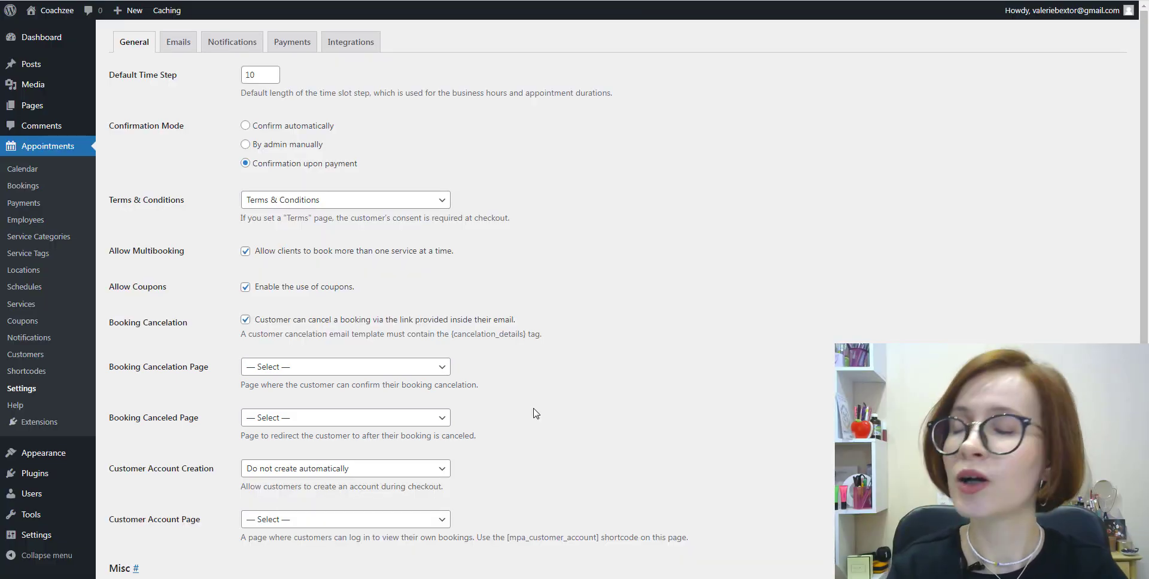
Step: Set Customer Account Creation to customer opt-in and Customer Account Page to My Account
scroll(535, 413, down, 1)
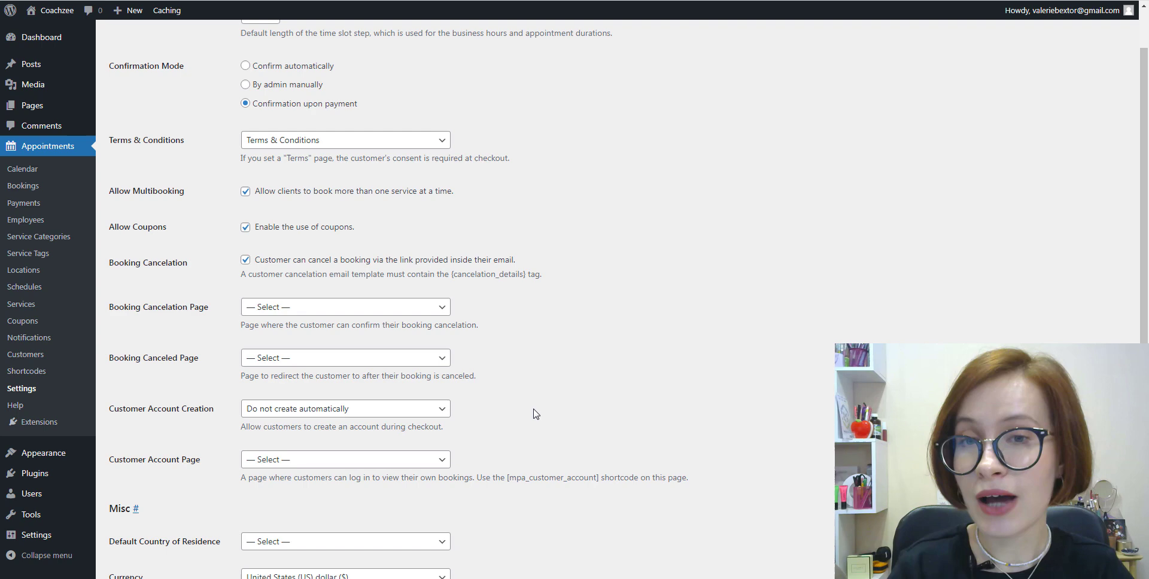
scroll(536, 413, down, 2)
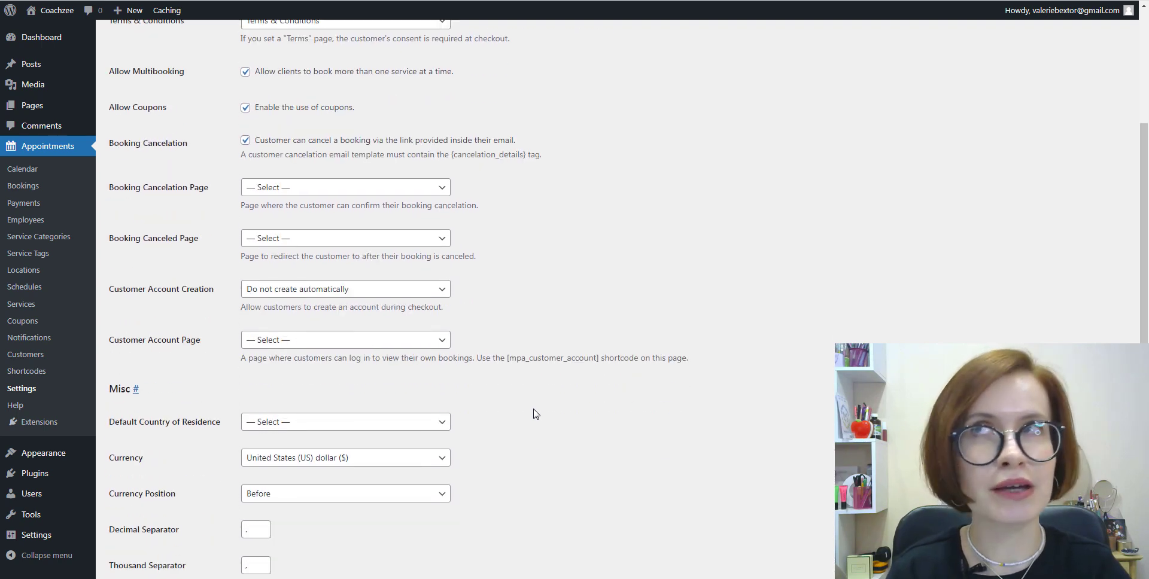
scroll(536, 413, down, 1)
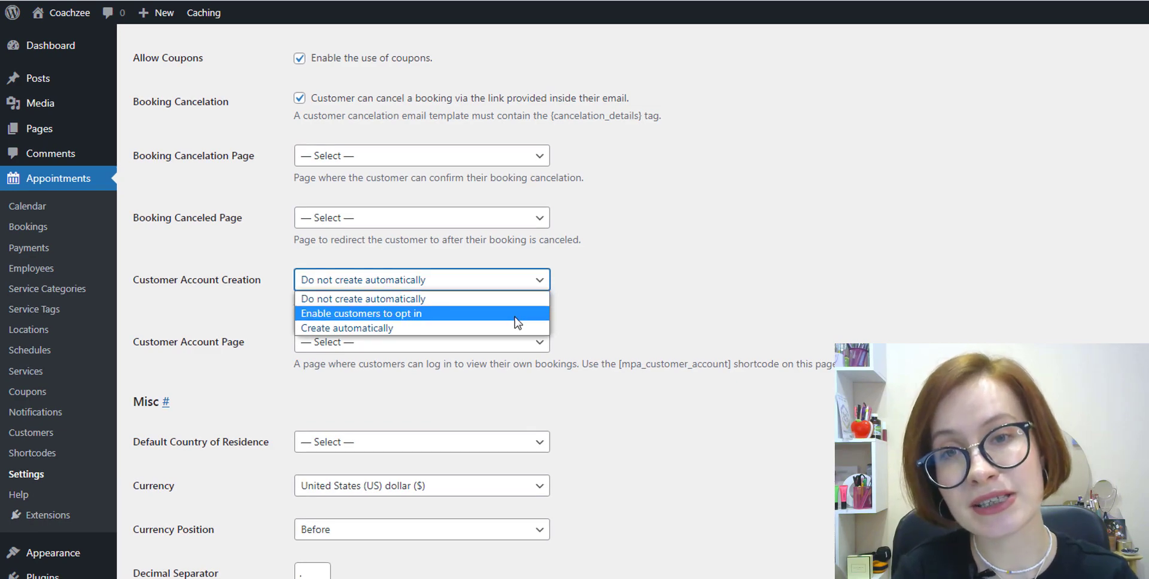
click(529, 314)
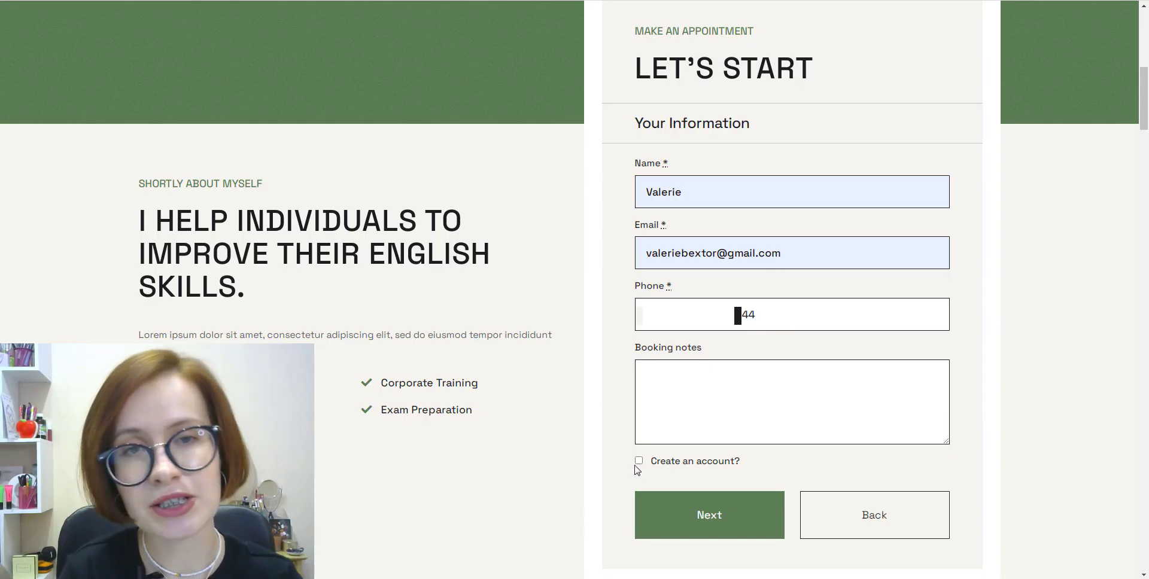
click(639, 462)
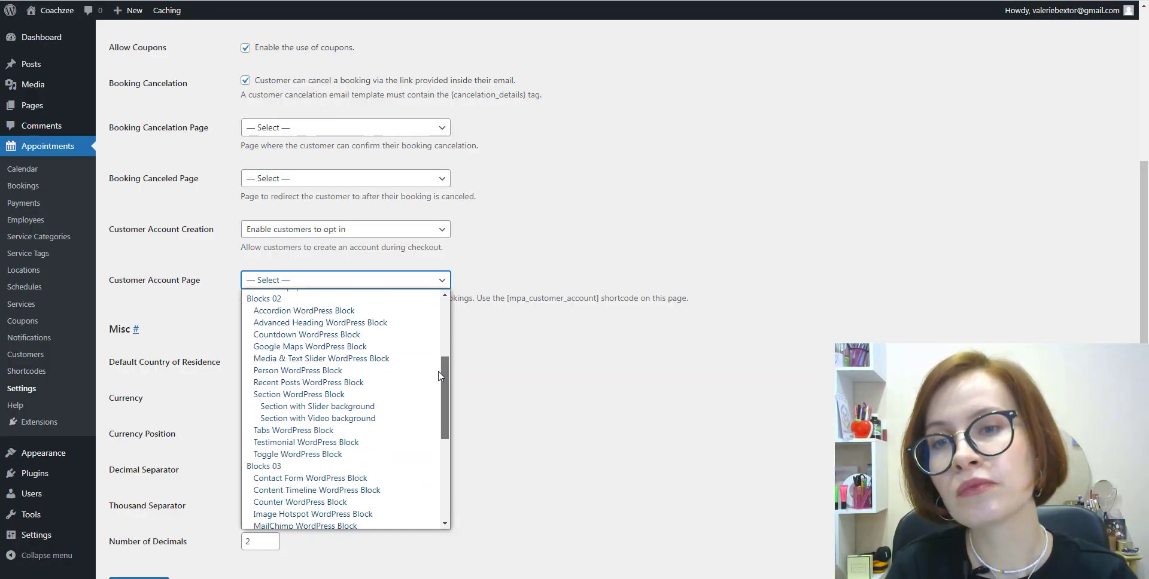
drag(443, 383, 441, 434)
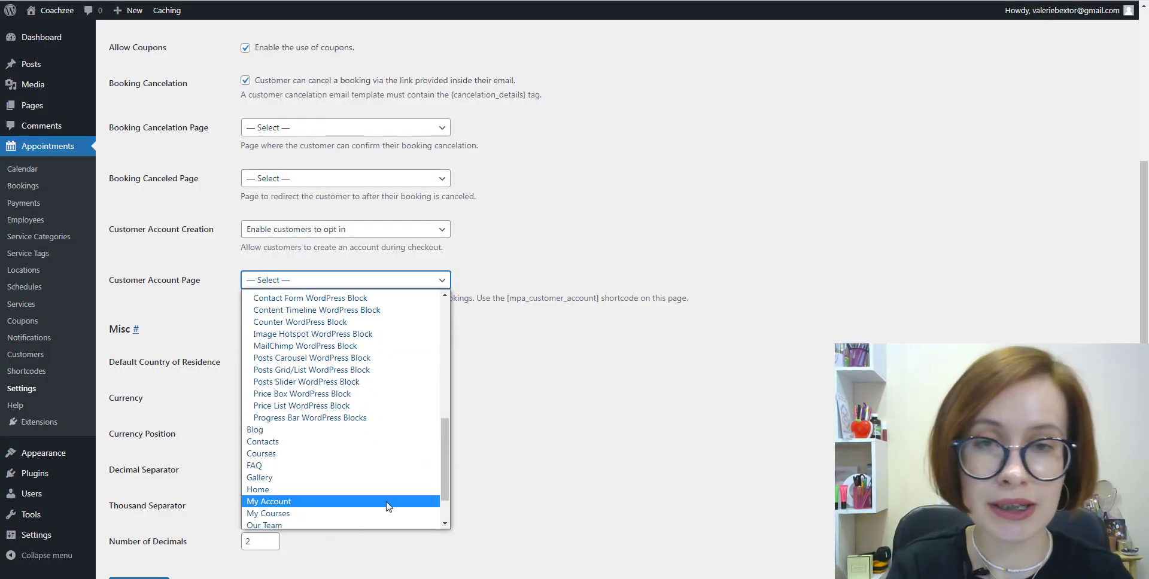
click(392, 505)
Step: Switch the currency from United States (US) dollar to Euro (€)
click(513, 291)
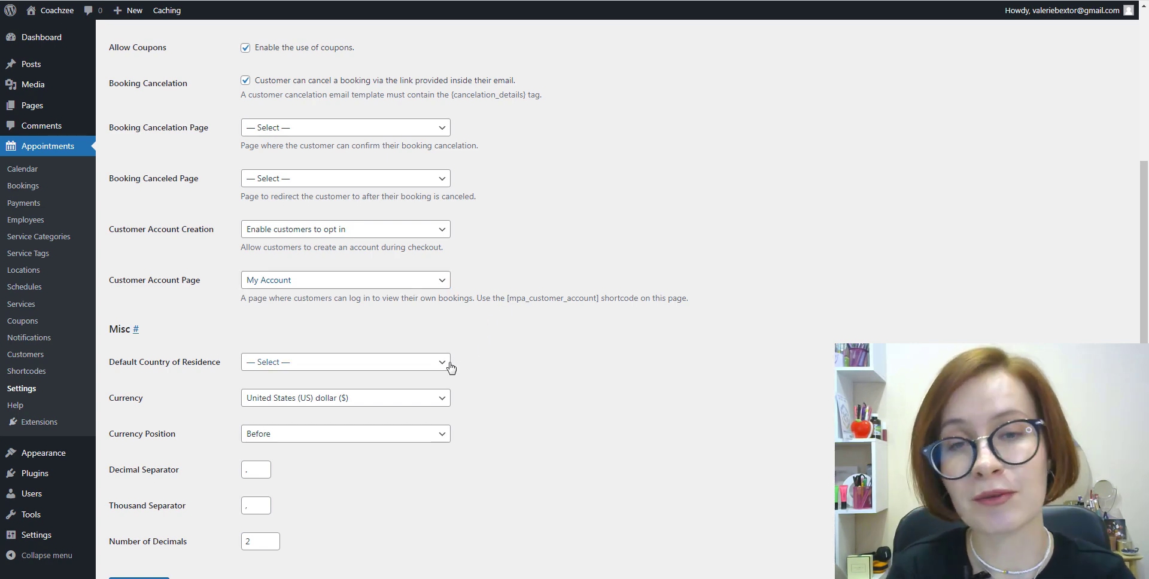
scroll(459, 376, down, 1)
click(443, 297)
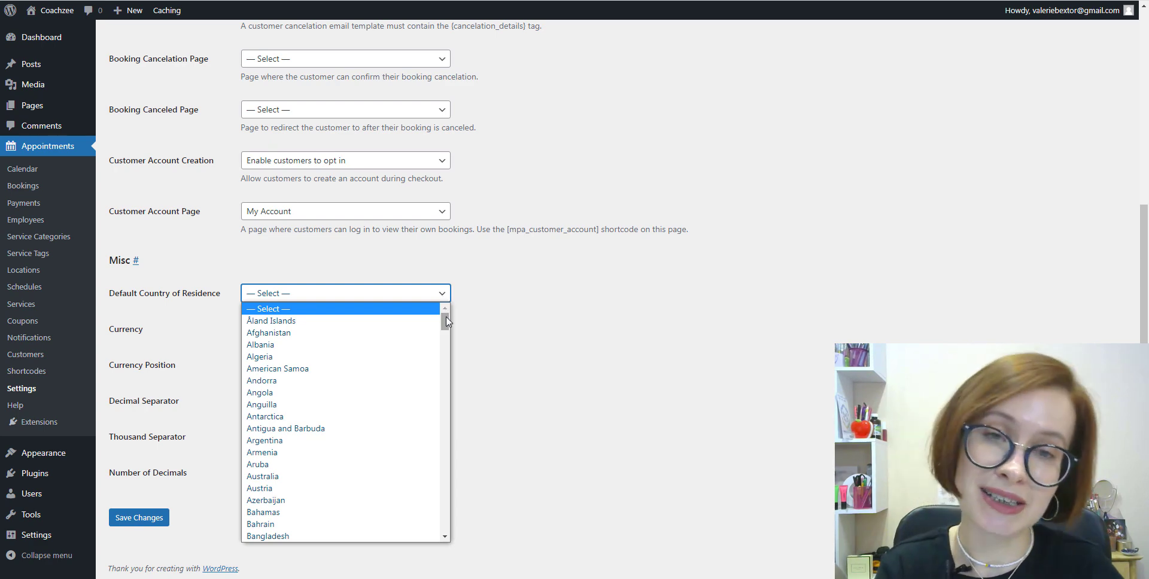
drag(447, 322, 444, 525)
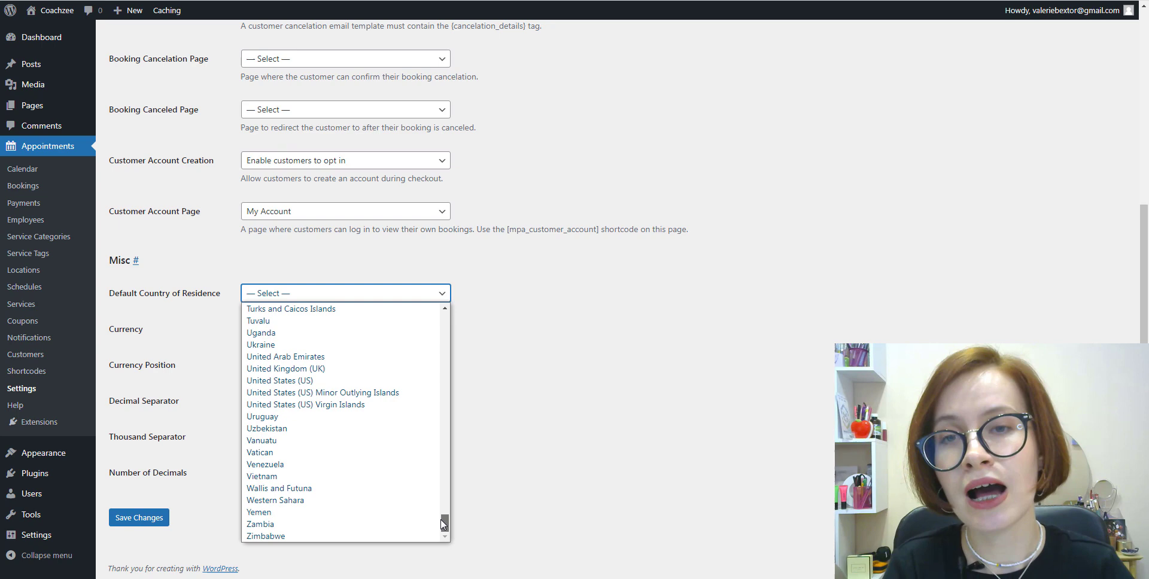
click(582, 374)
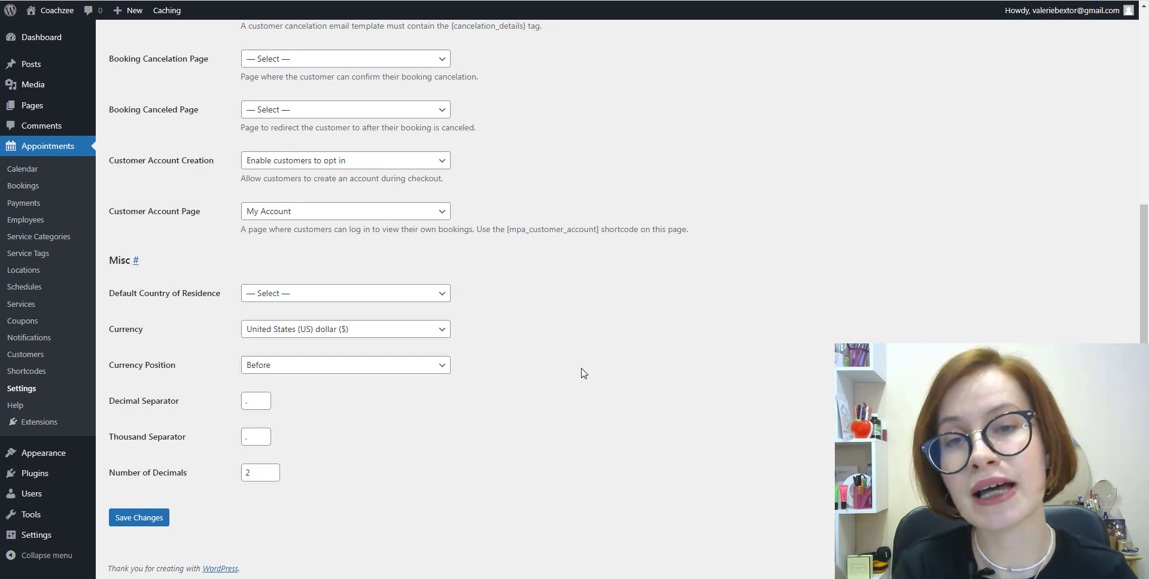
click(442, 335)
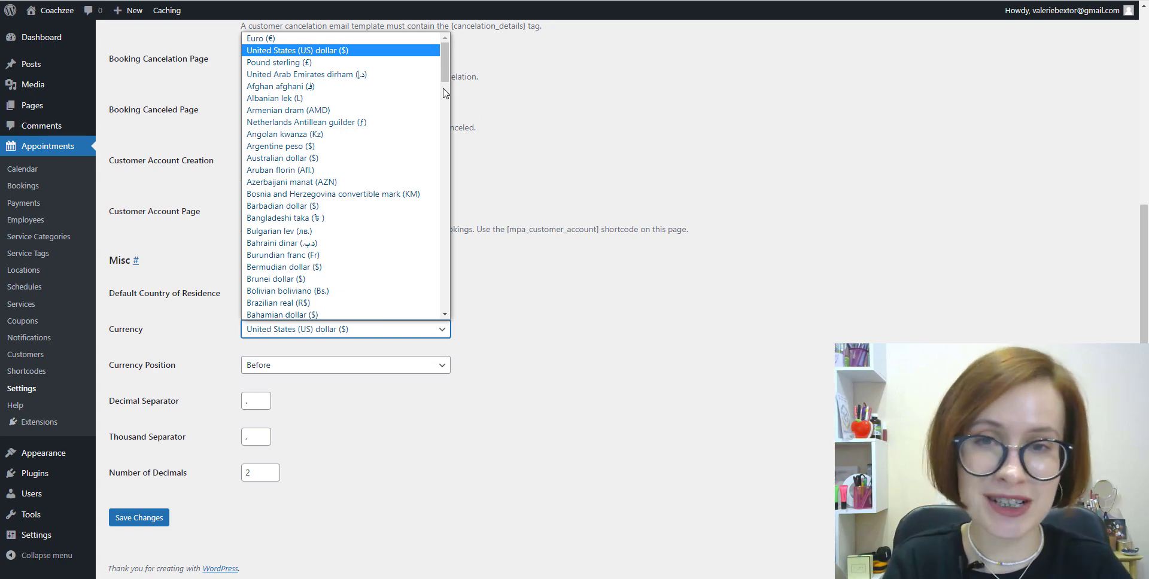
click(373, 40)
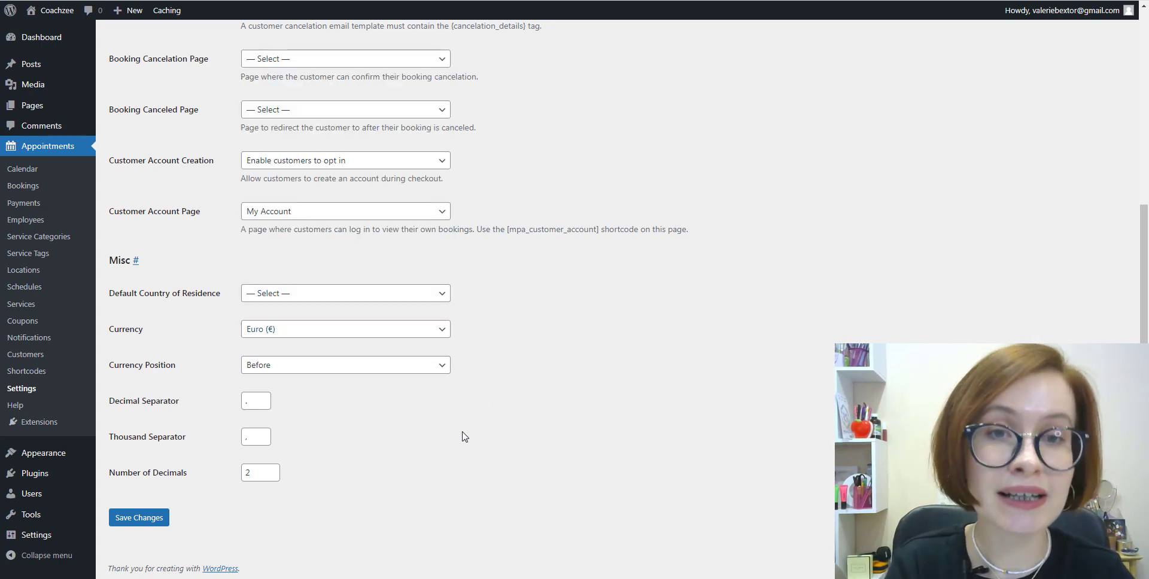
click(135, 524)
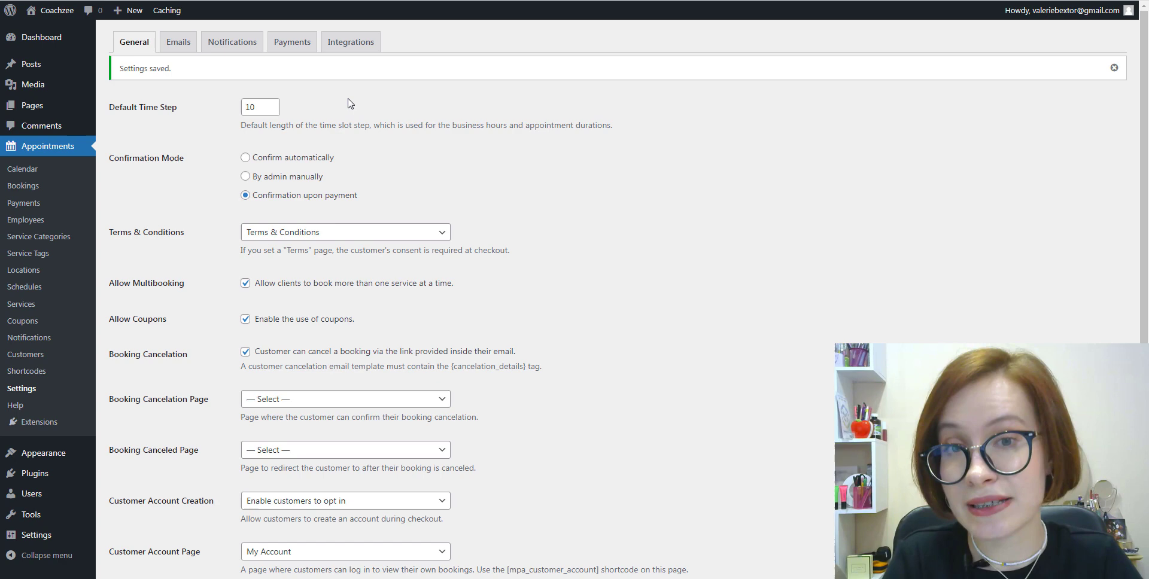
click(177, 48)
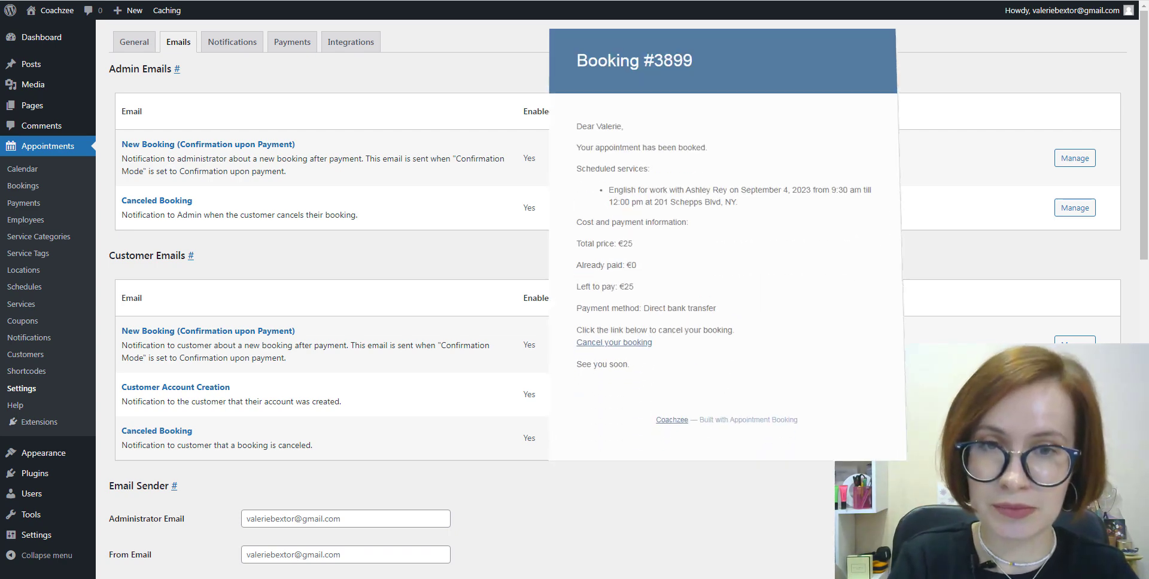
scroll(915, 300, down, 4)
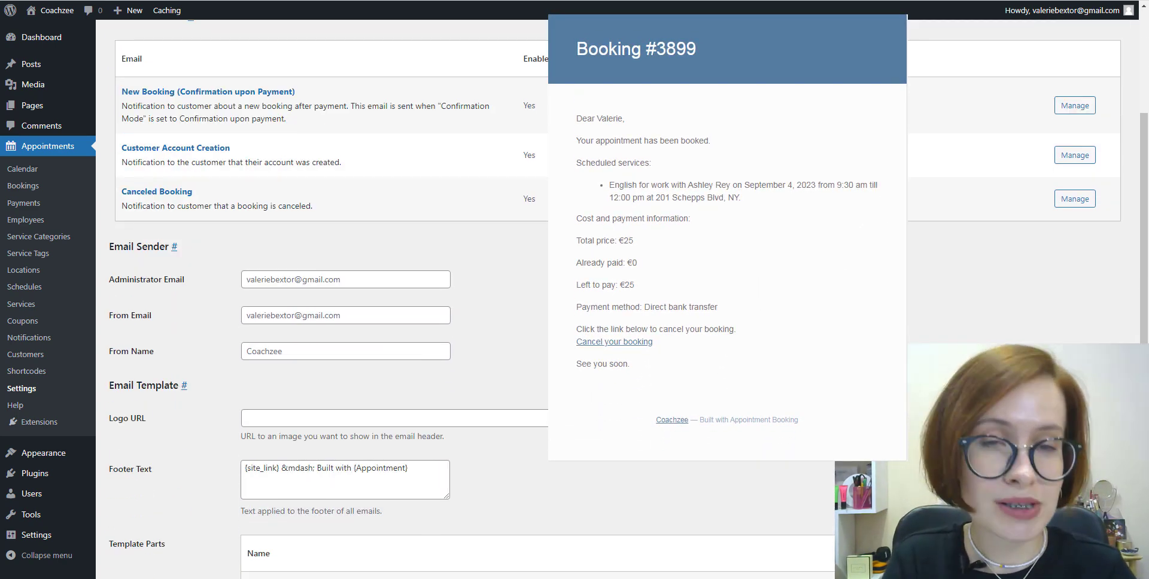
scroll(598, 299, down, 3)
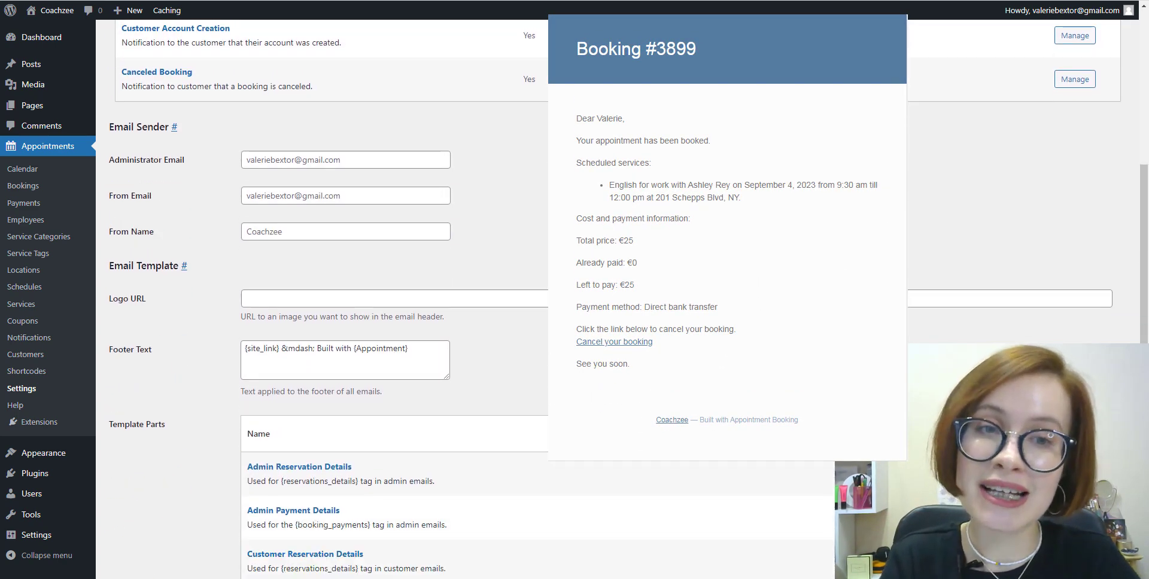
scroll(598, 299, down, 5)
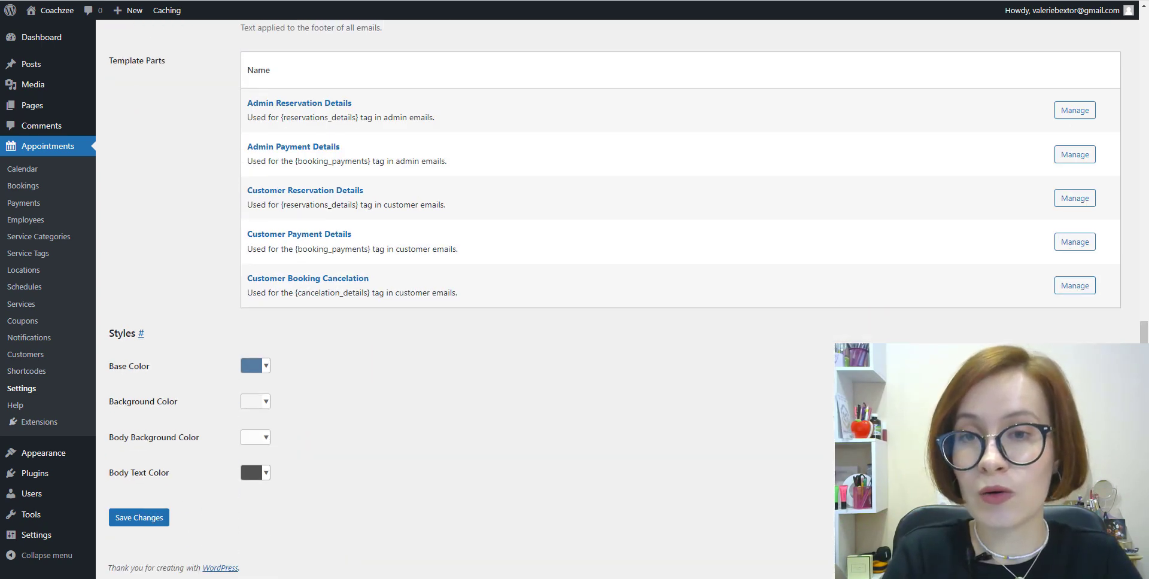
scroll(598, 299, up, 13)
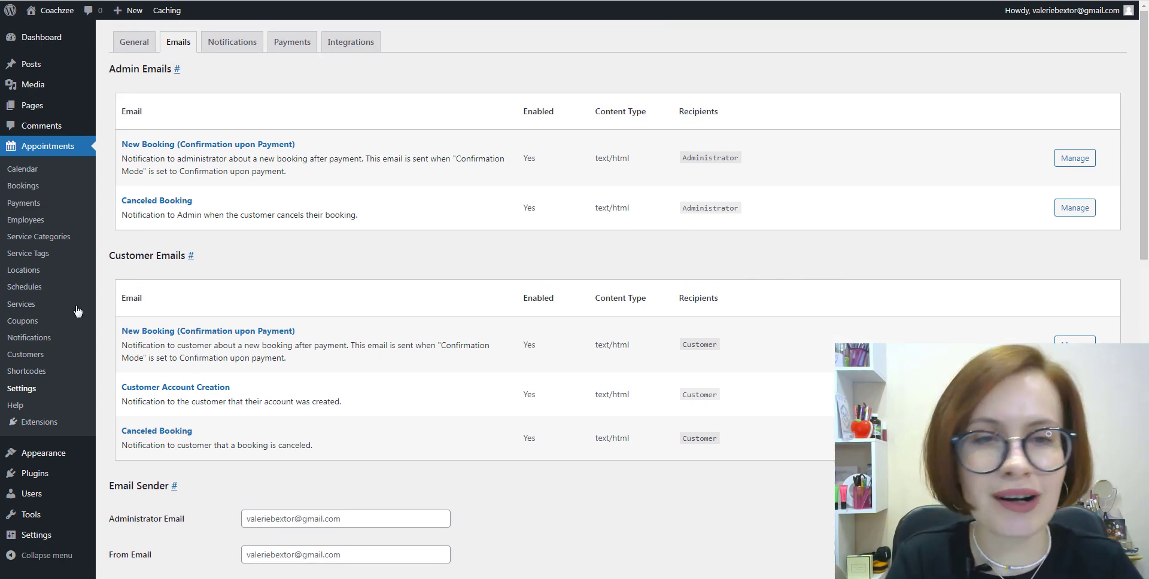
Step: Review the Notifications sender and SMS settings in a new tab, then list the Employees
right_click(20, 340)
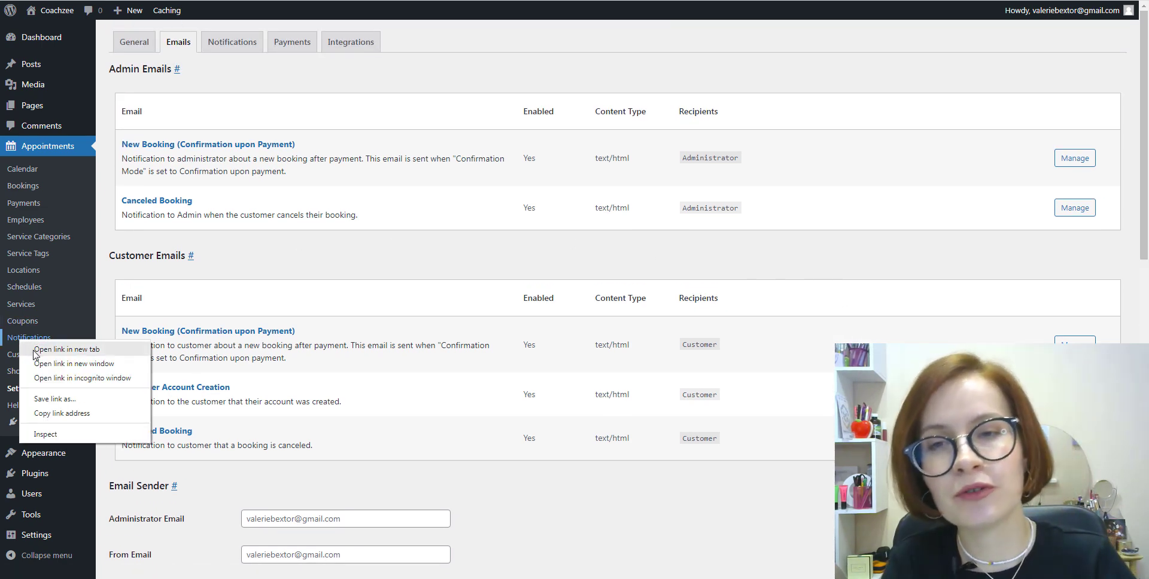
click(65, 349)
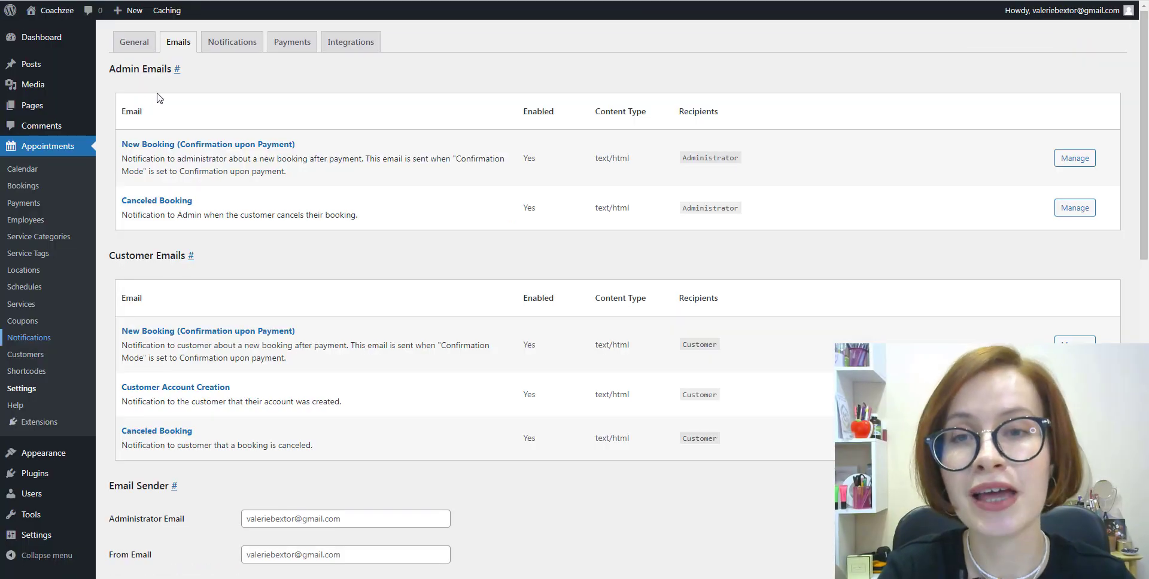
click(226, 53)
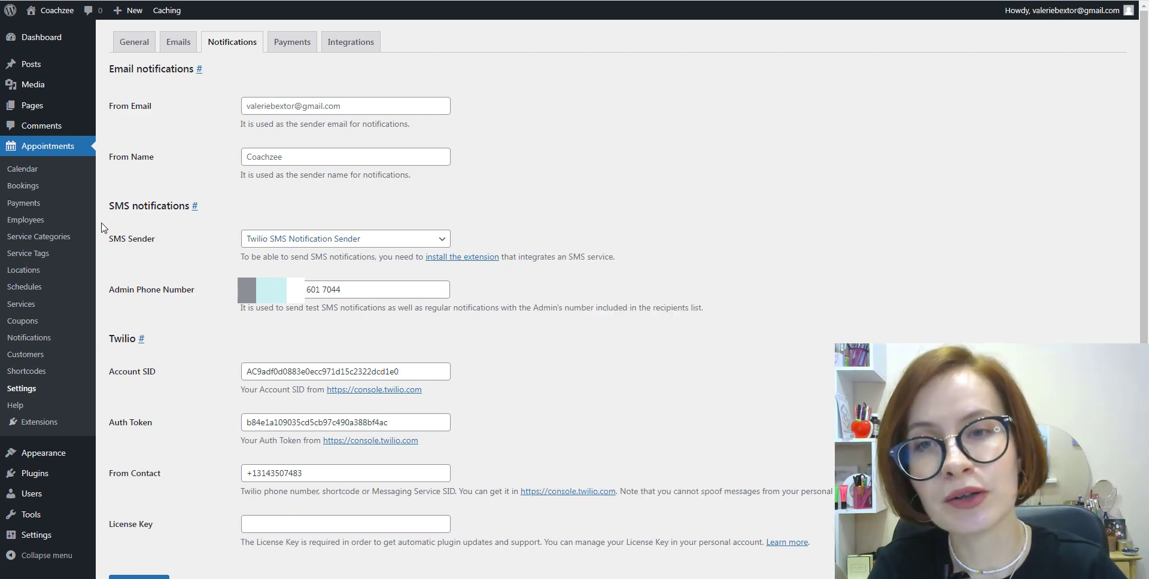
click(24, 227)
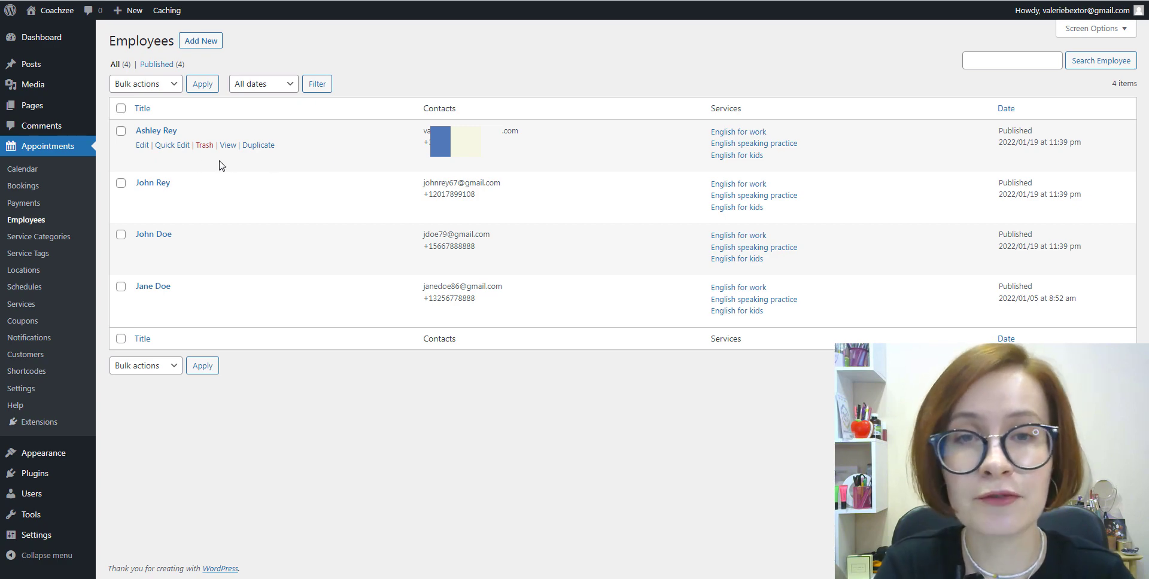
Step: Open the first employee's profile and look over its contact information and social networks
click(142, 149)
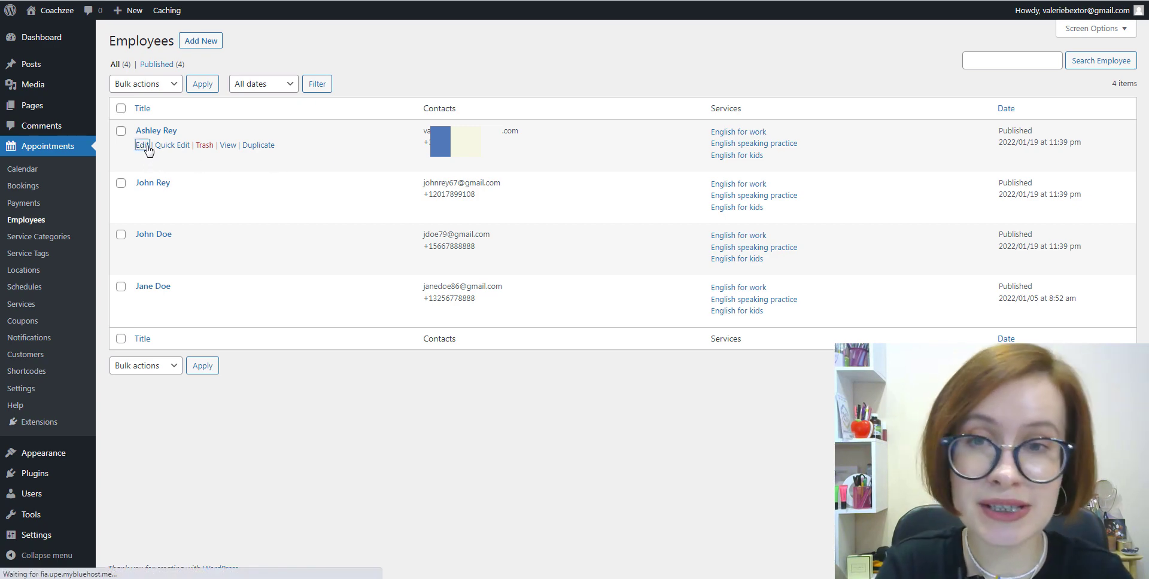
scroll(968, 151, down, 20)
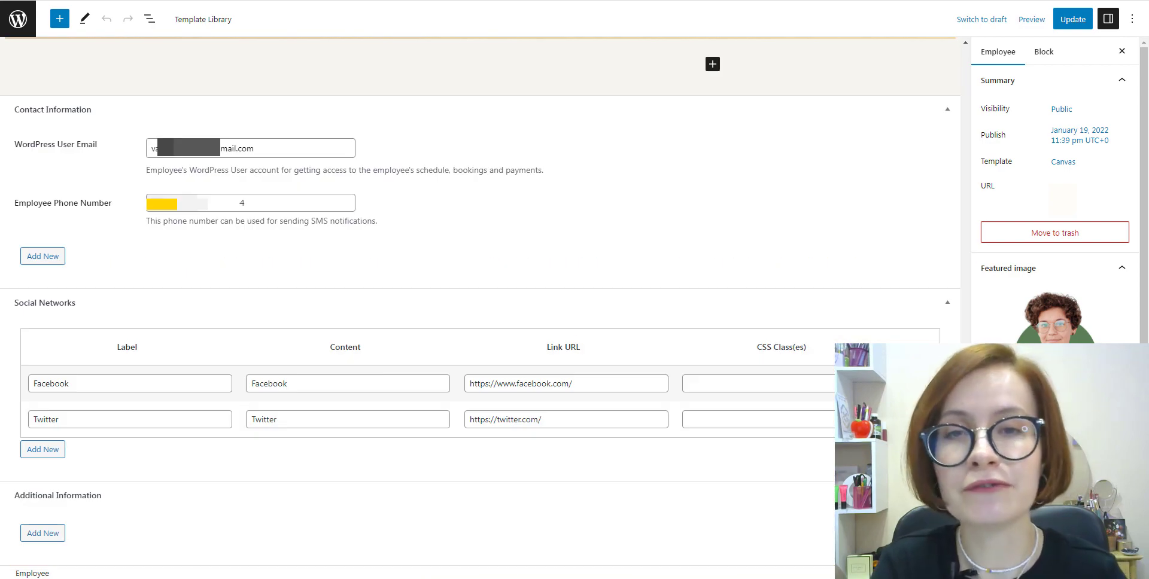
scroll(1146, 260, down, 1)
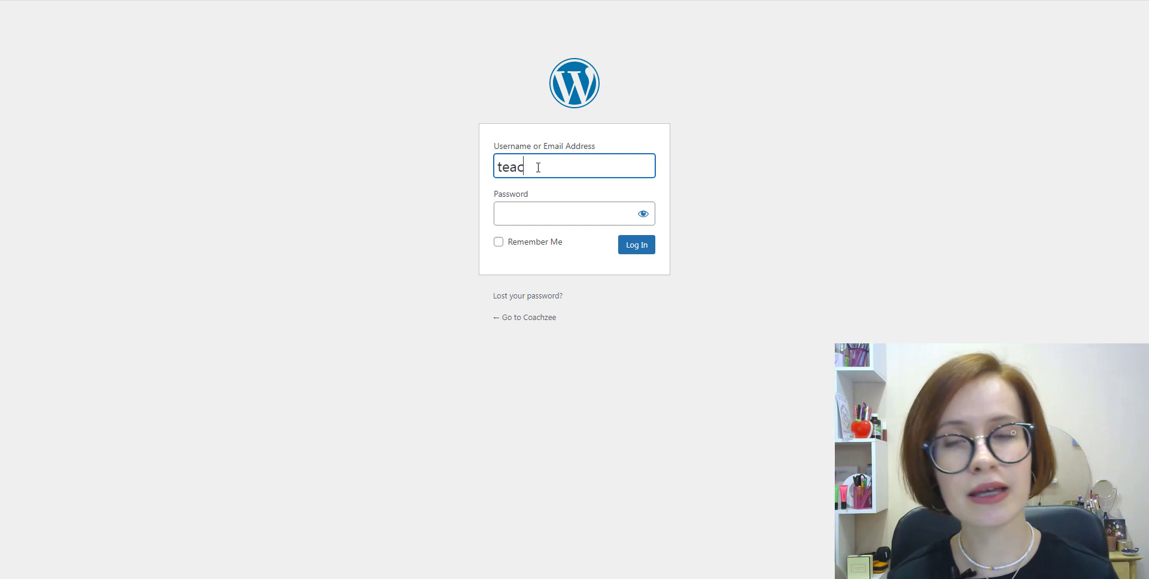
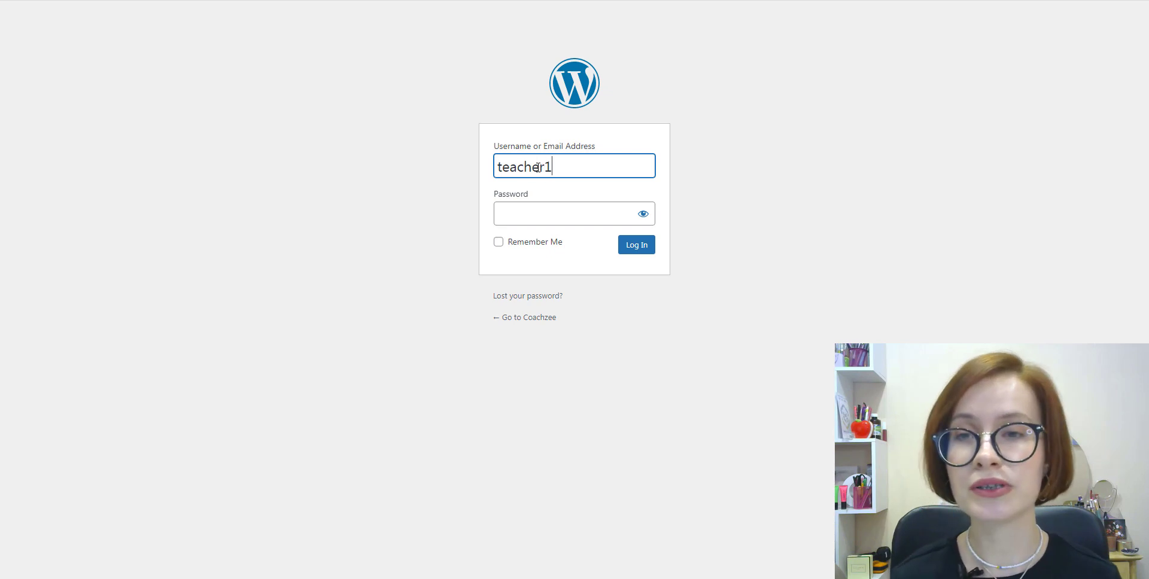
Step: Log in to WordPress as the employee using the emailed username and password
click(540, 213)
click(637, 245)
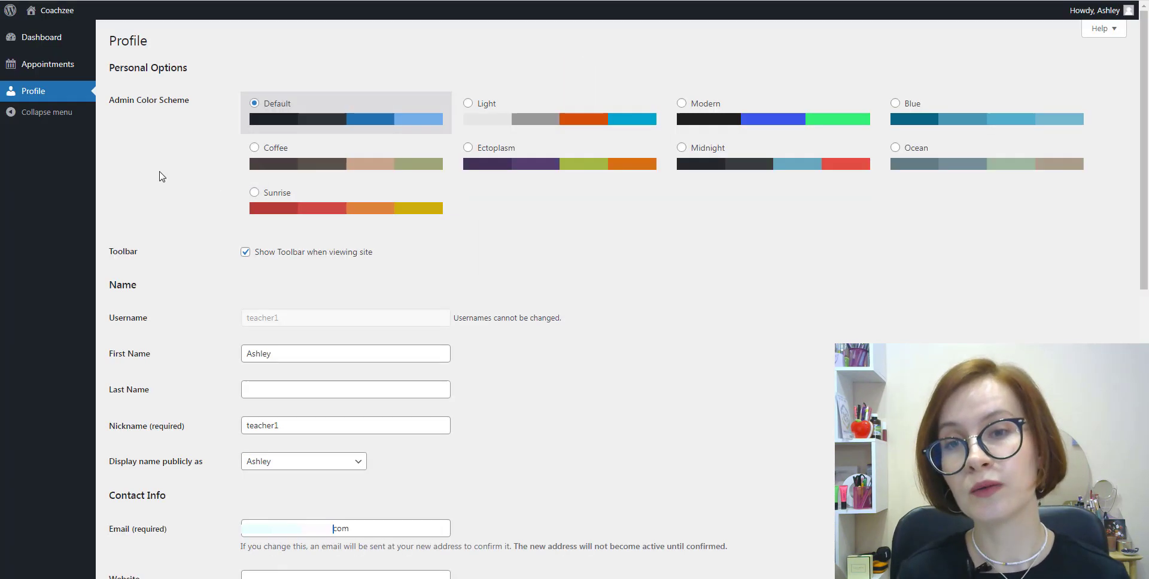
mouse_move(50, 67)
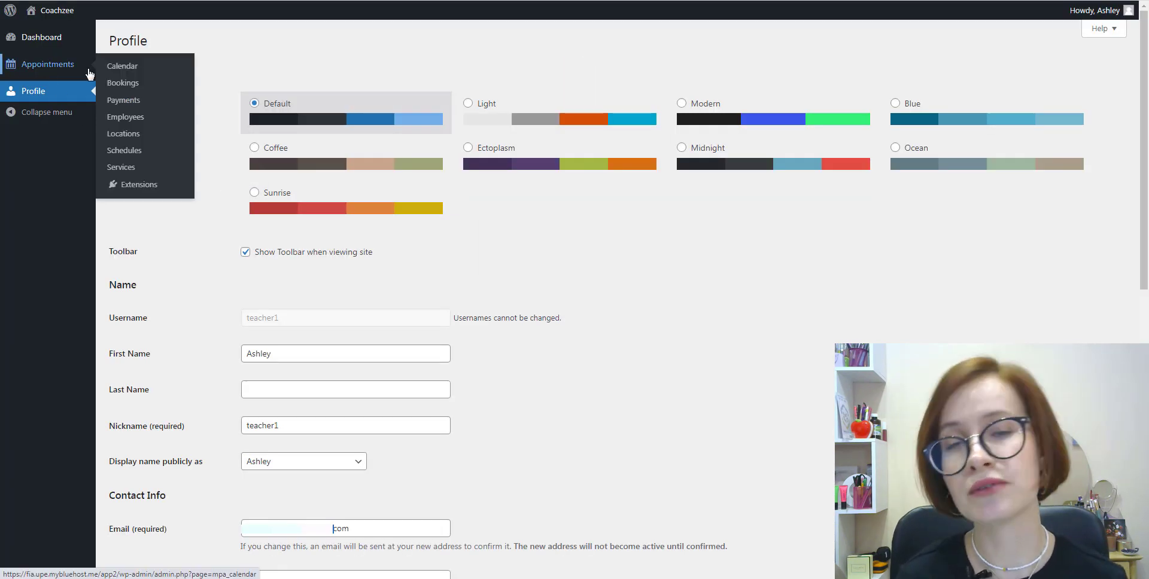
Step: Open the first location's editor, expand its Categories panel, and return to the Locations list
click(136, 85)
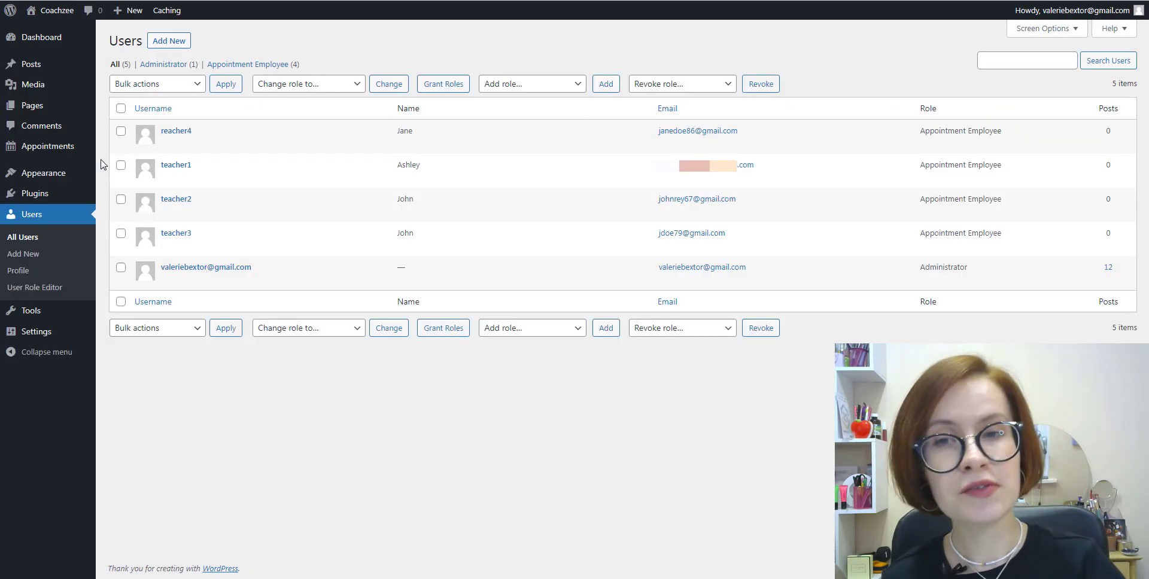
mouse_move(80, 150)
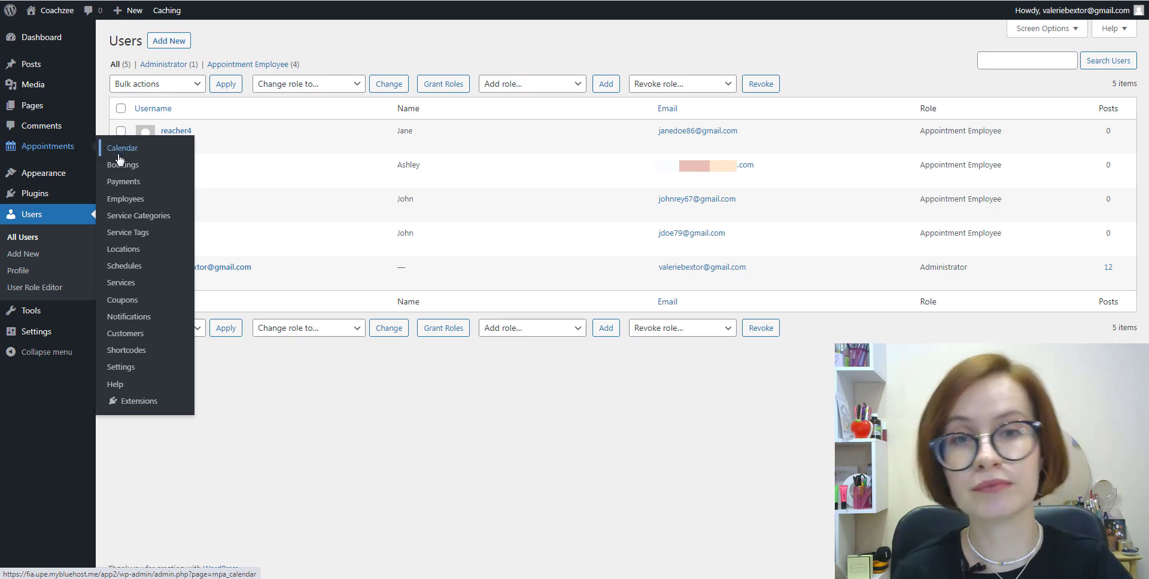
click(124, 249)
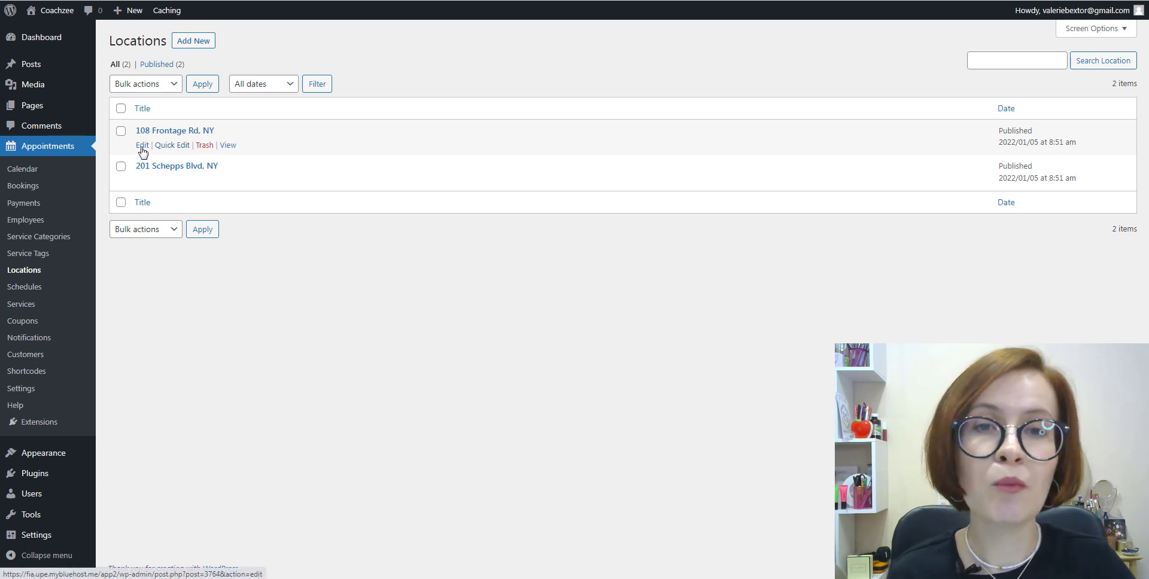
click(143, 147)
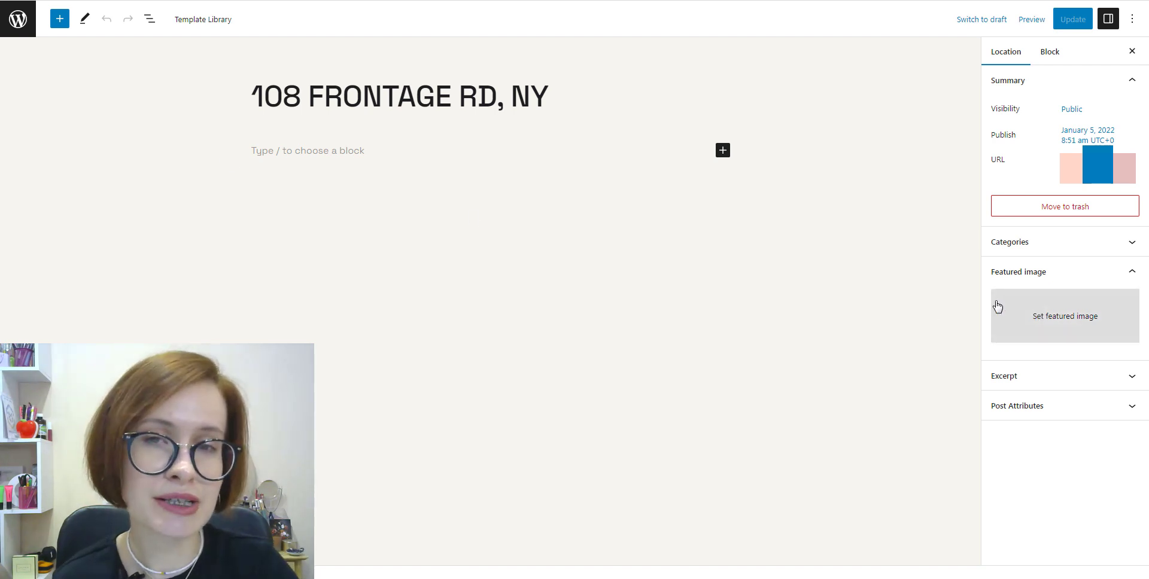
click(1124, 244)
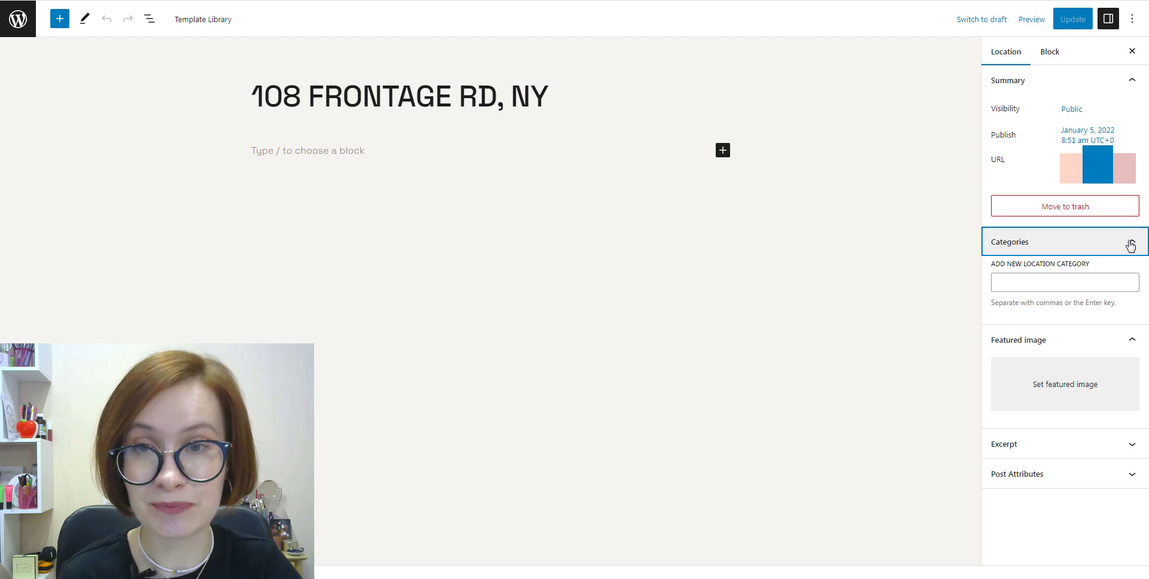
click(10, 28)
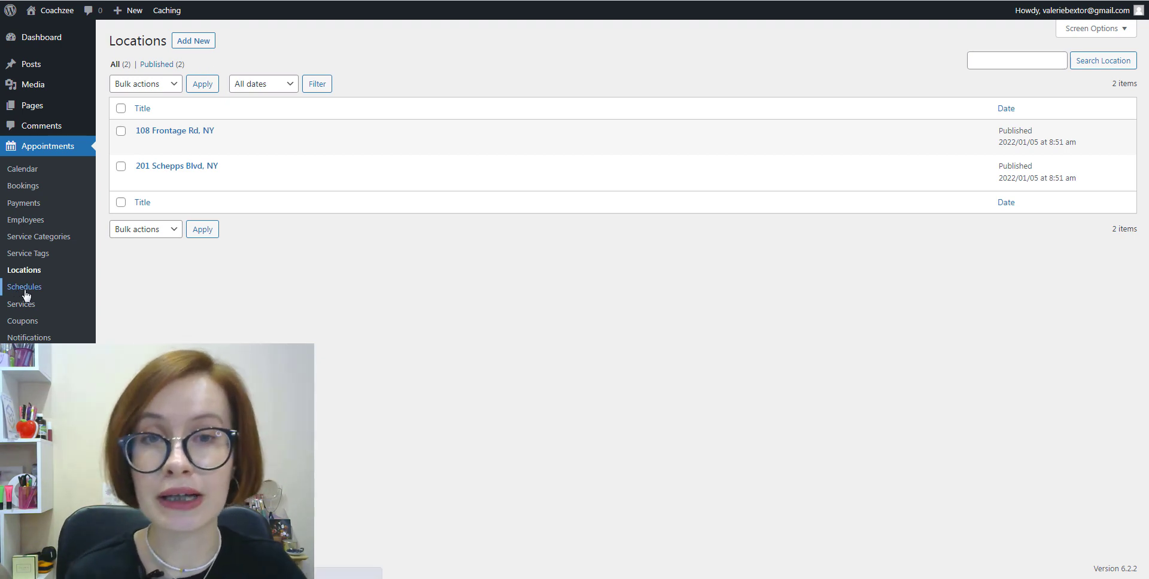
Step: Add a Monday 2:00 pm–2:30 pm Lunchtime entry to the first employee's schedule timetable
click(25, 288)
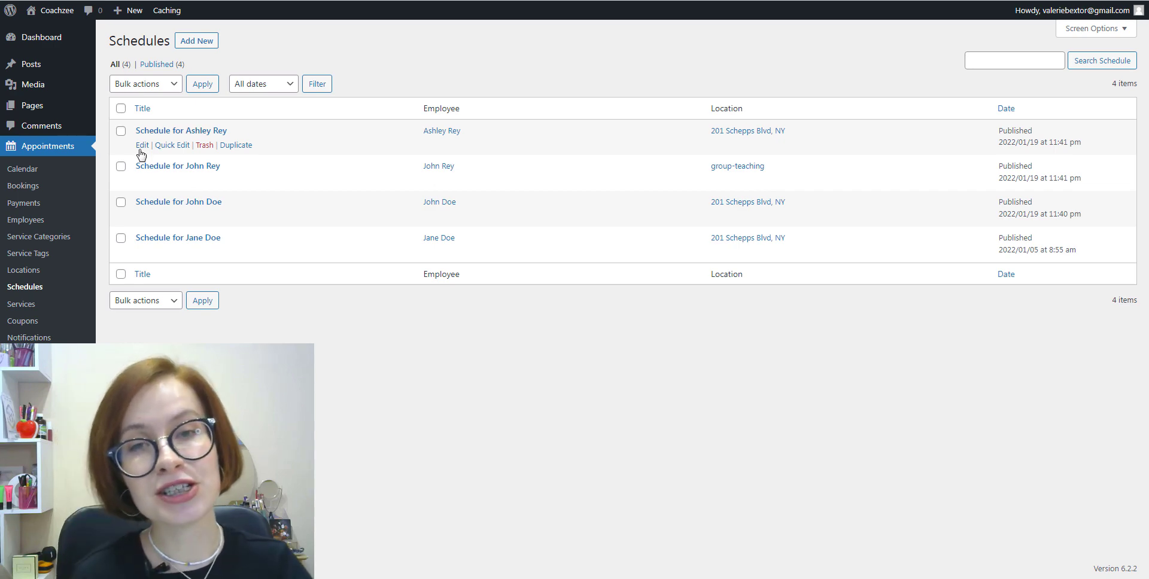
click(141, 147)
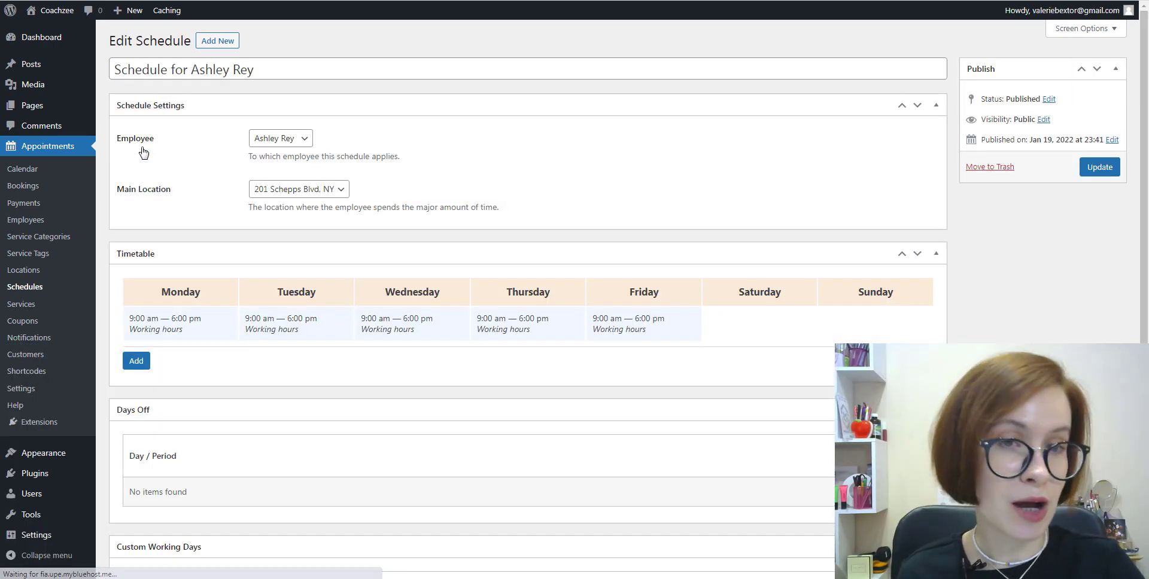
click(136, 362)
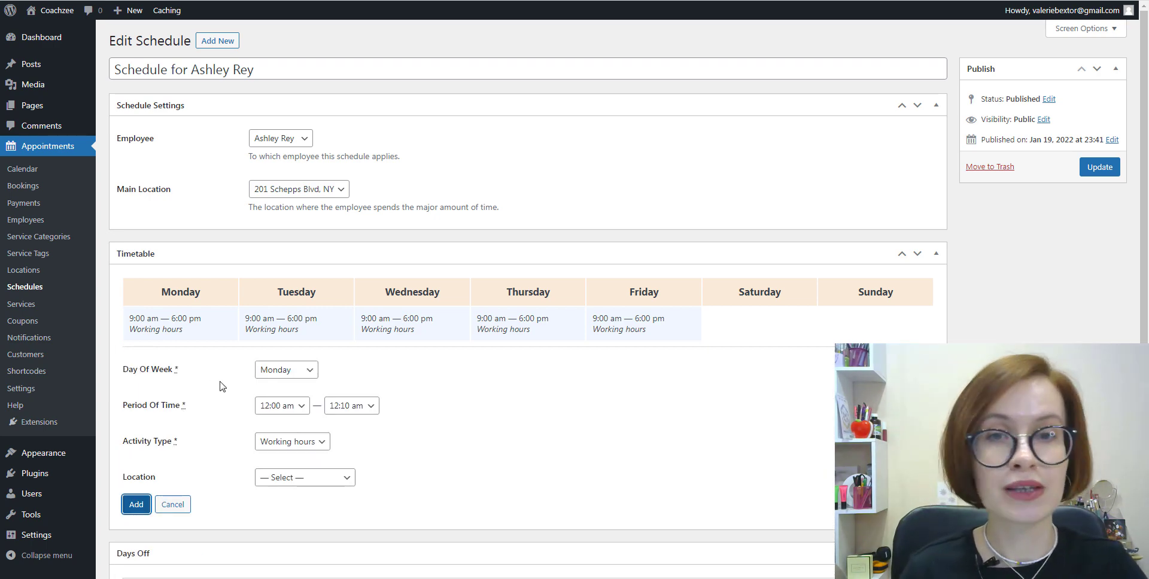
click(295, 408)
scroll(285, 301, down, 10)
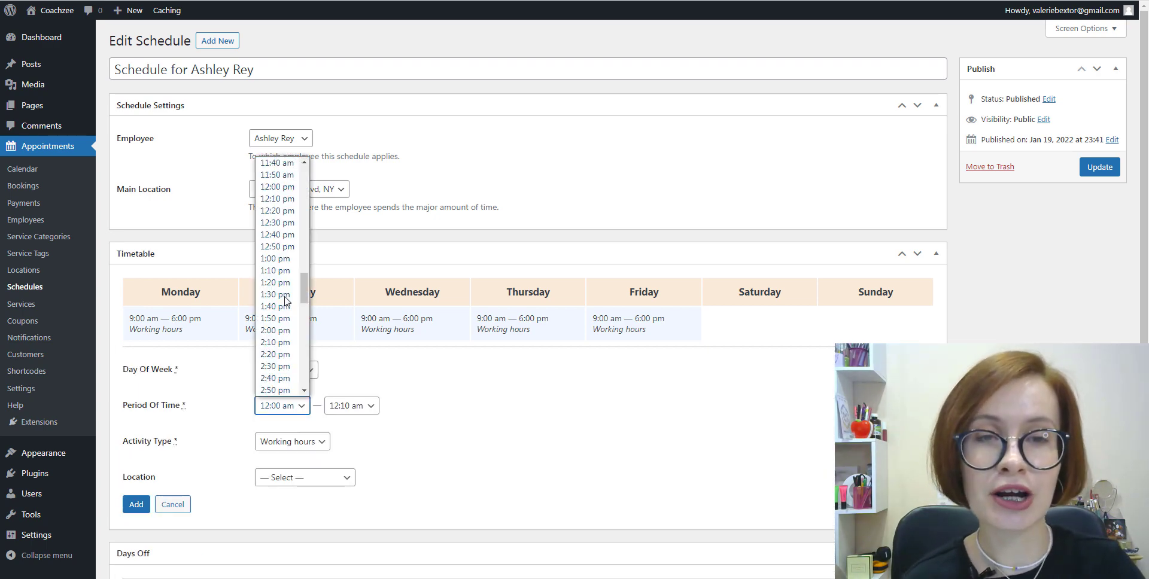
click(275, 331)
click(351, 406)
click(344, 255)
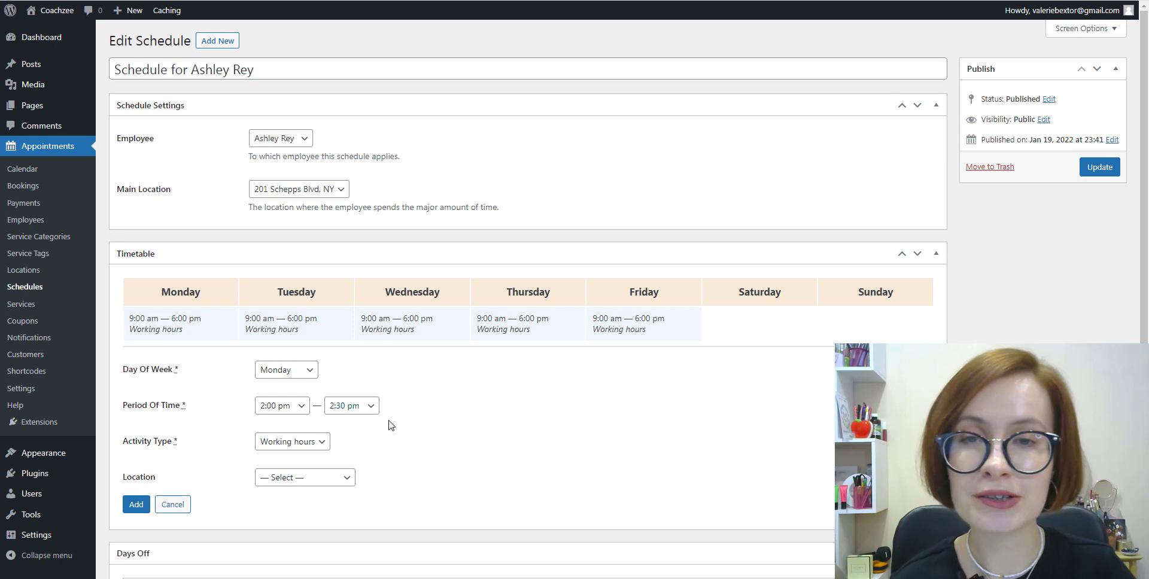
click(321, 444)
click(317, 466)
key(Return)
Step: Preview the Days Off and Custom Working Days options on the schedule
scroll(328, 258, down, 3)
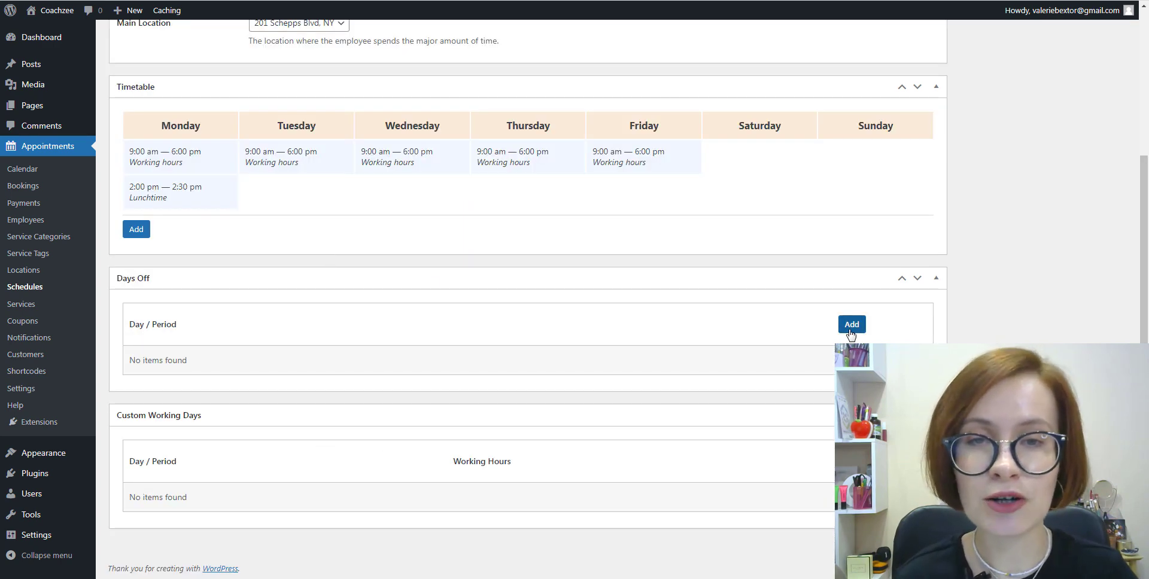
click(851, 328)
scroll(866, 343, down, 3)
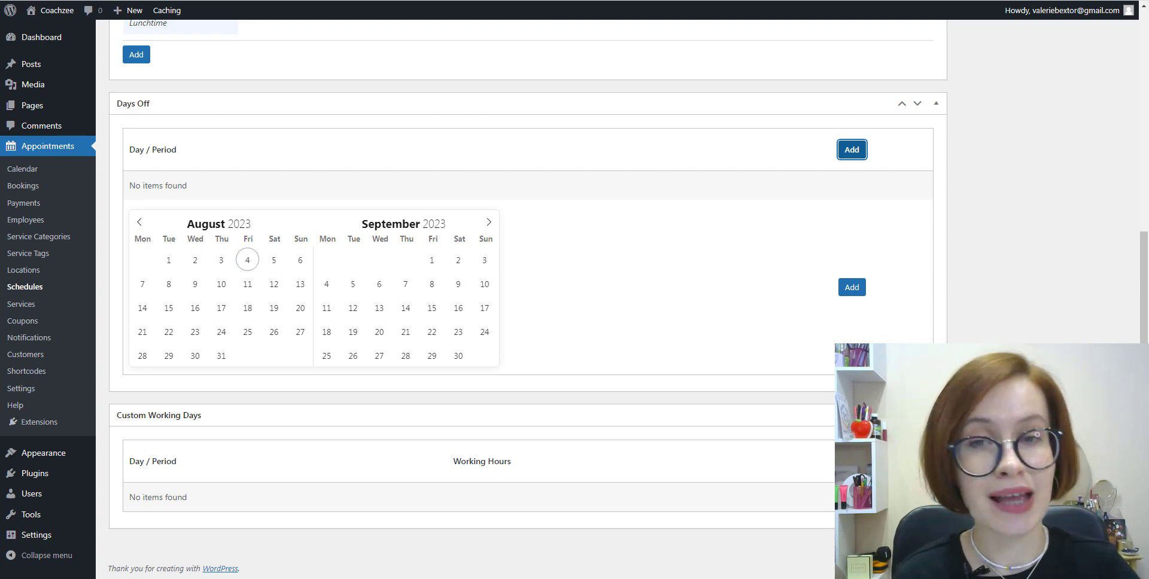
click(852, 462)
scroll(852, 419, down, 3)
scroll(852, 419, up, 4)
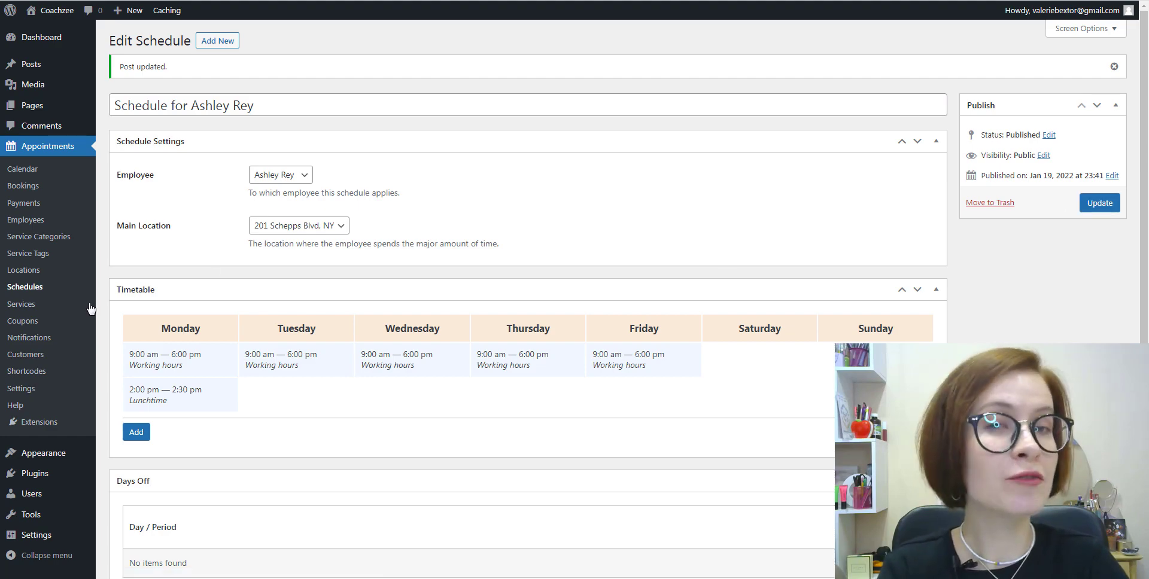
Step: Open the English for kids service for editing and change its price to 40
click(23, 305)
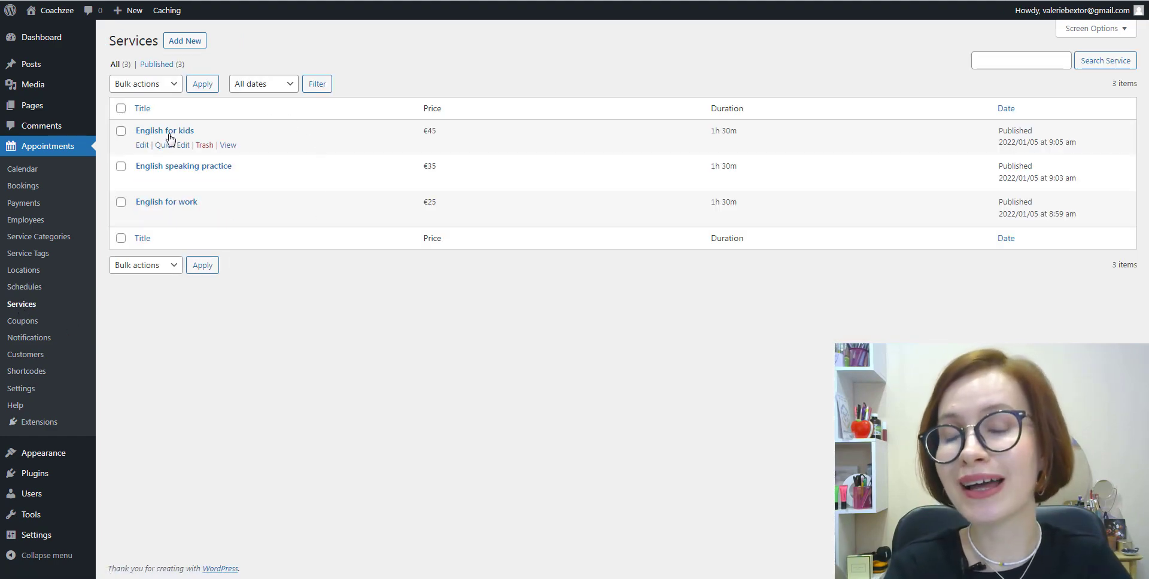
click(141, 146)
scroll(977, 173, down, 5)
scroll(483, 149, down, 20)
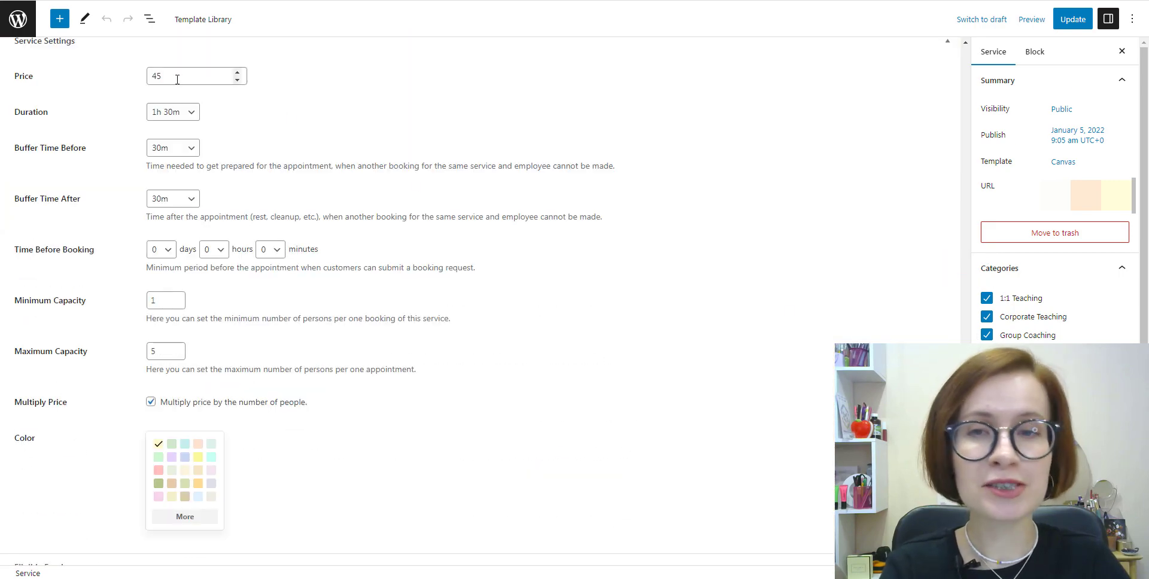
click(237, 80)
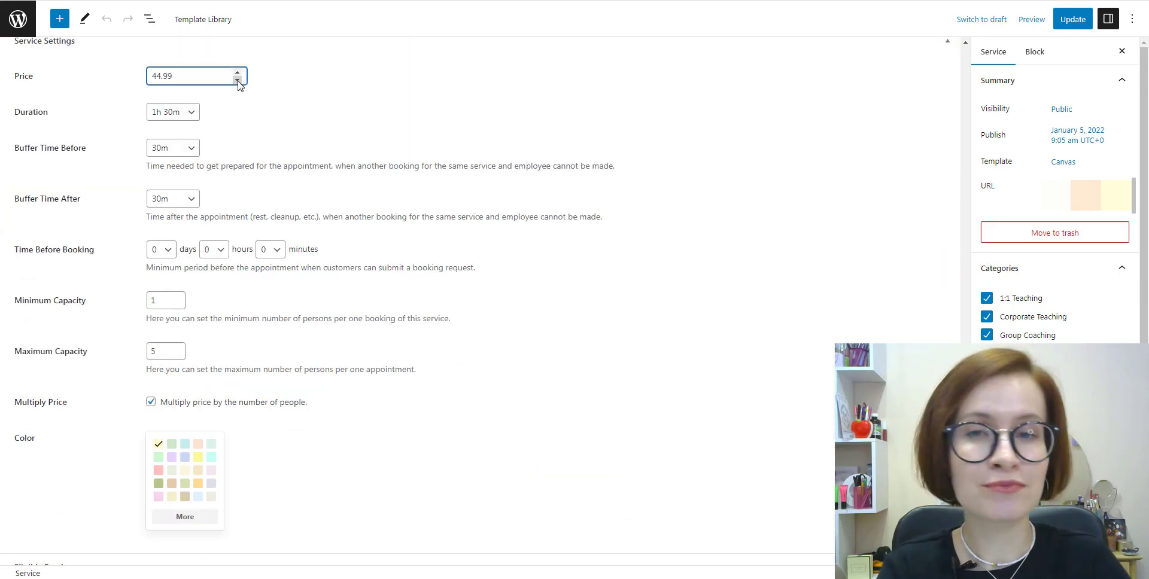
click(238, 80)
drag(180, 76, 144, 89)
text(40)
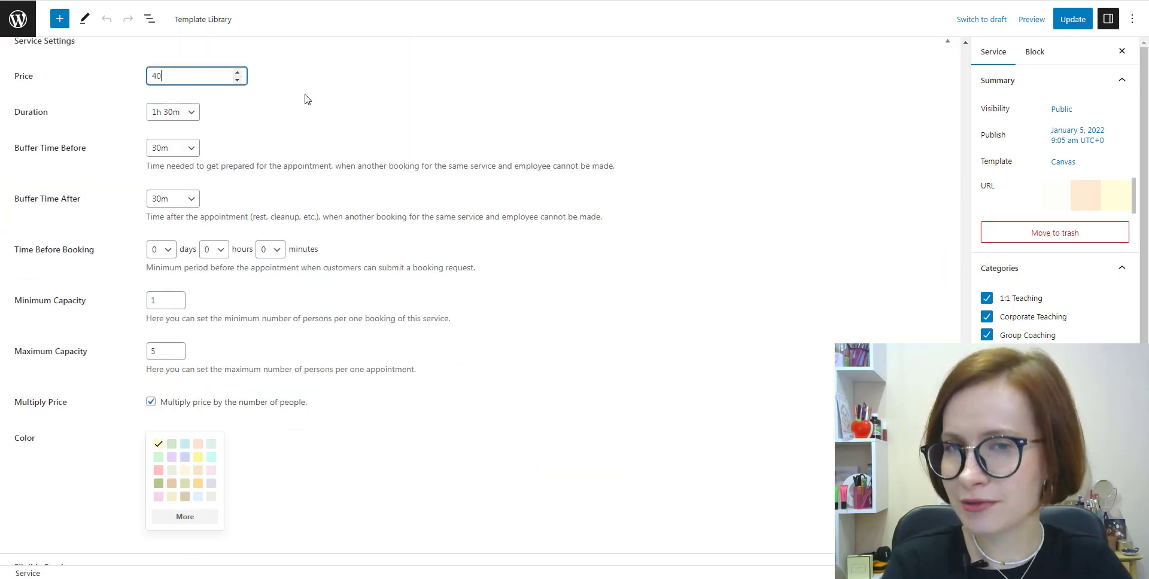
click(311, 99)
Step: Set the duration to 1h 20m with 10m buffers before and after
click(192, 114)
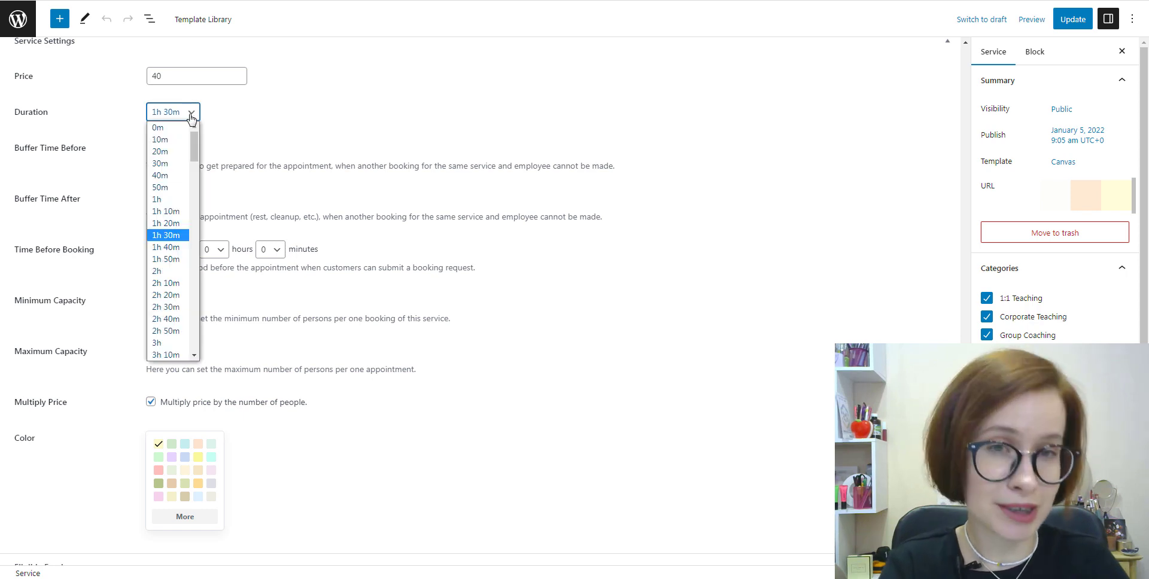
click(179, 225)
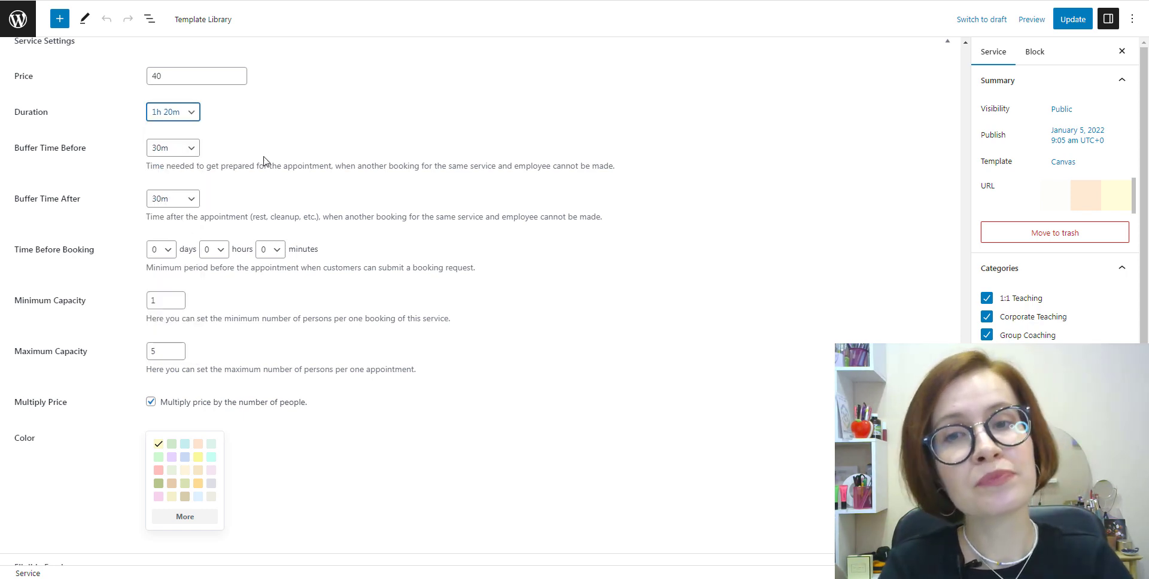
click(187, 151)
click(168, 176)
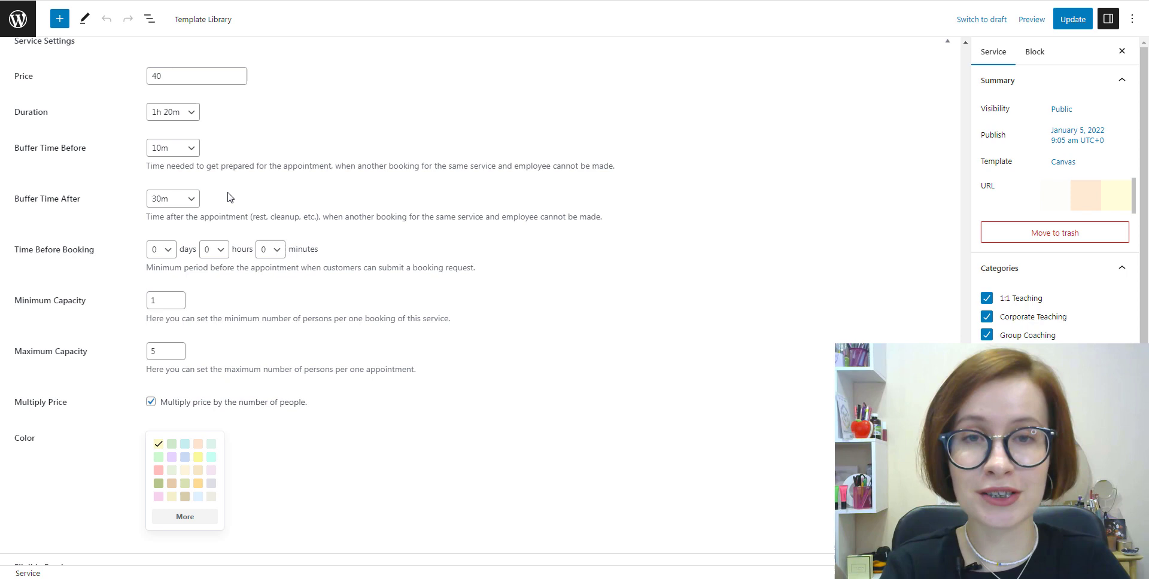
click(190, 202)
click(174, 226)
click(223, 203)
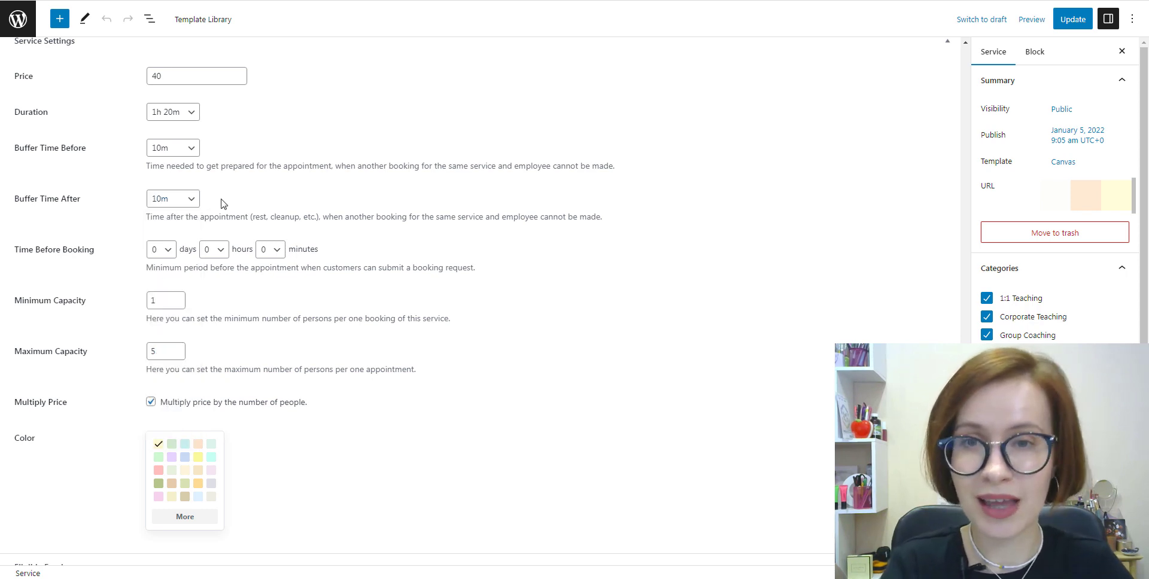
Step: Require bookings at least 1 day ahead and pick a different colour swatch
click(168, 251)
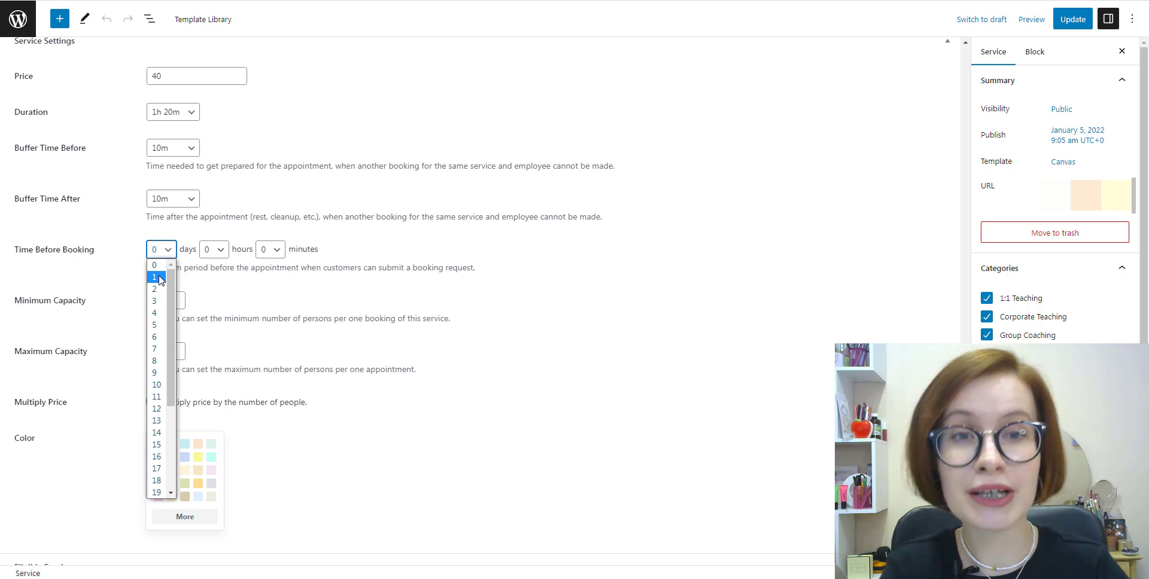
click(159, 278)
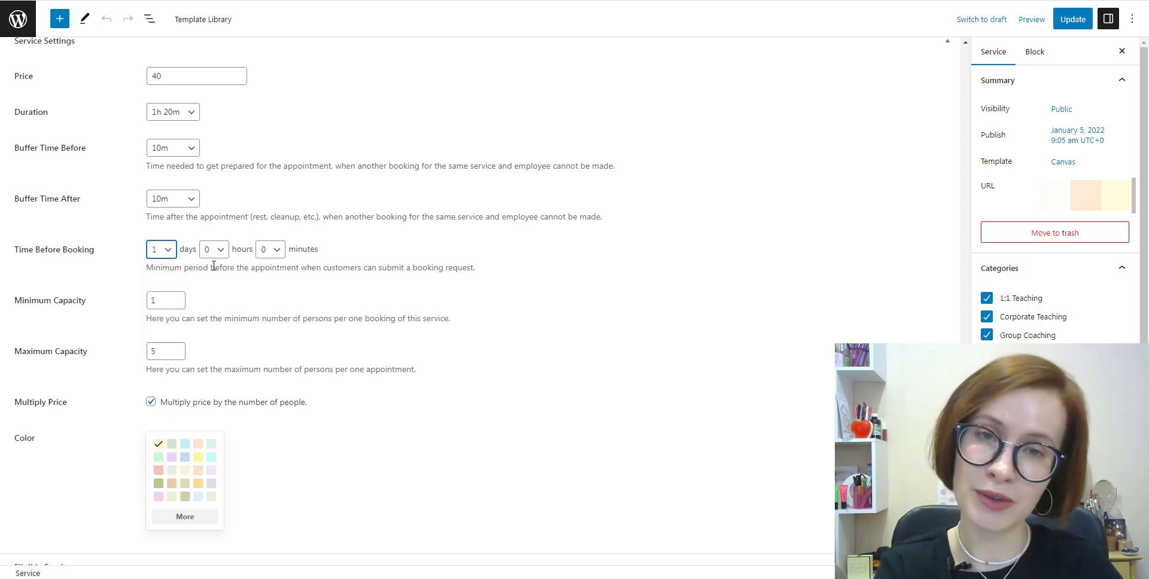
click(244, 264)
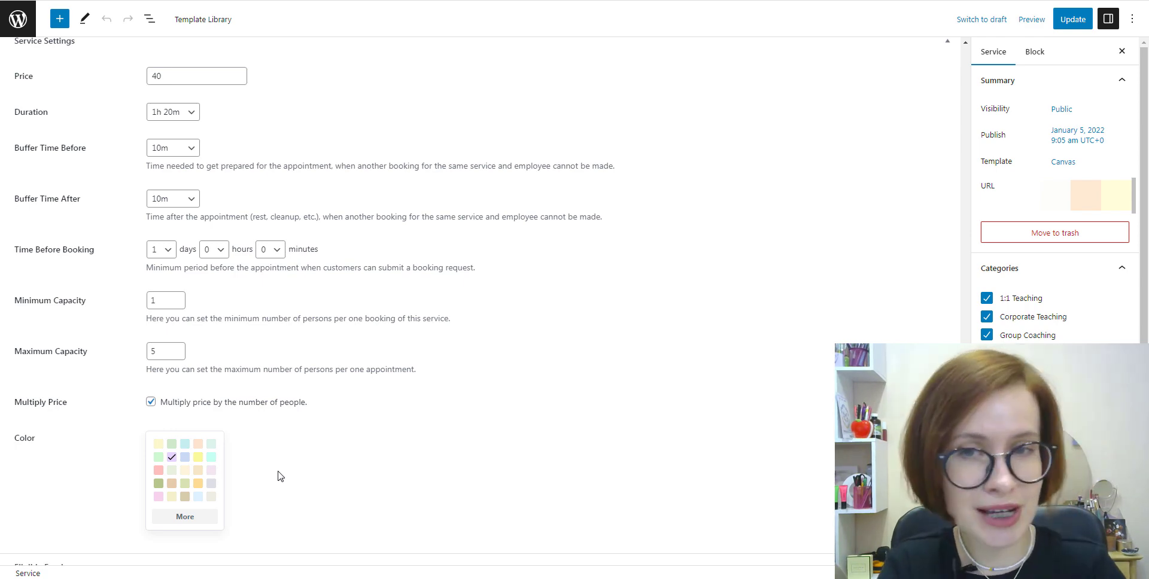
scroll(280, 476, down, 5)
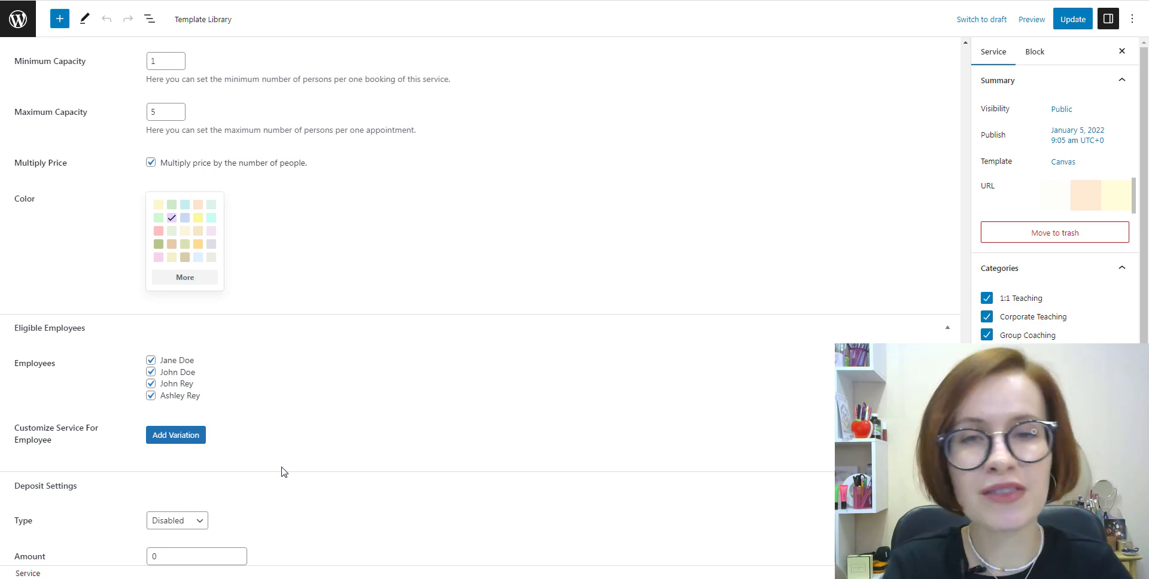
Step: Add an employee variation row and set a Fixed deposit of 10
click(198, 449)
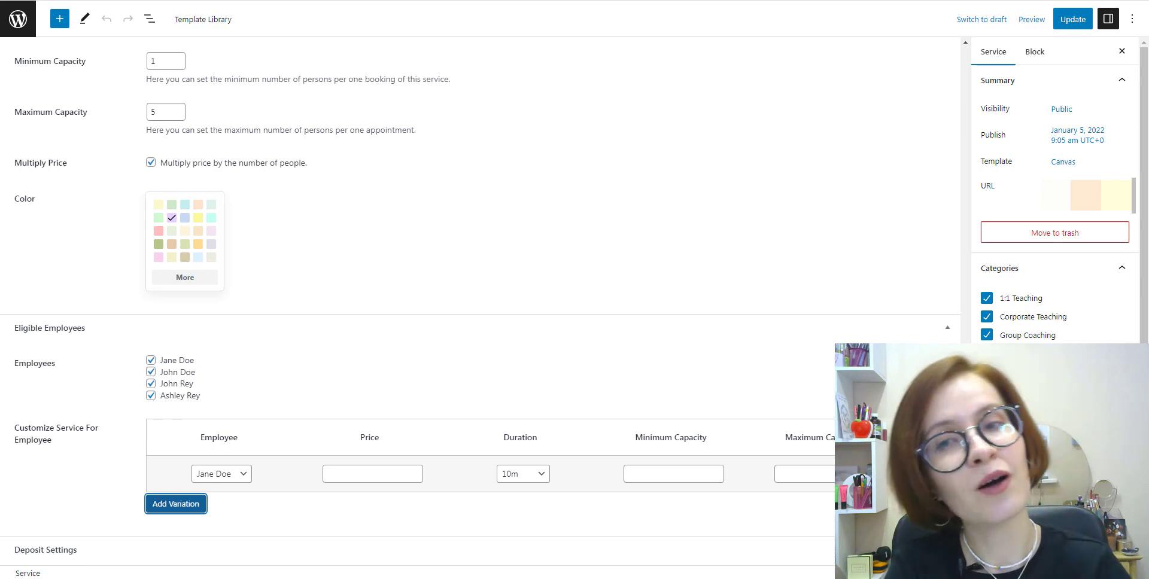
scroll(479, 299, down, 4)
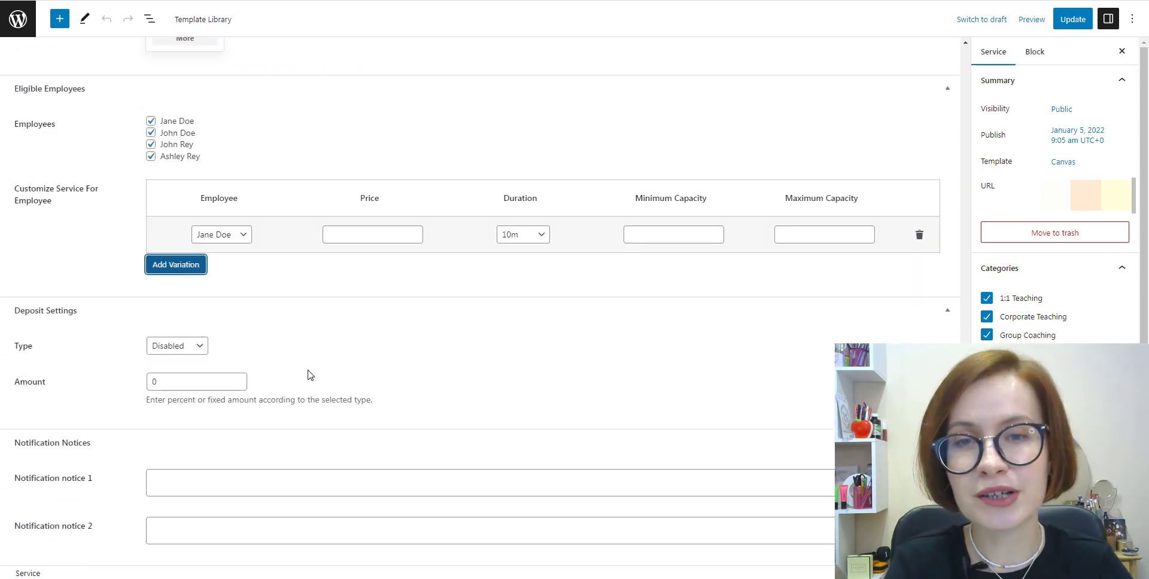
click(202, 347)
key(Escape)
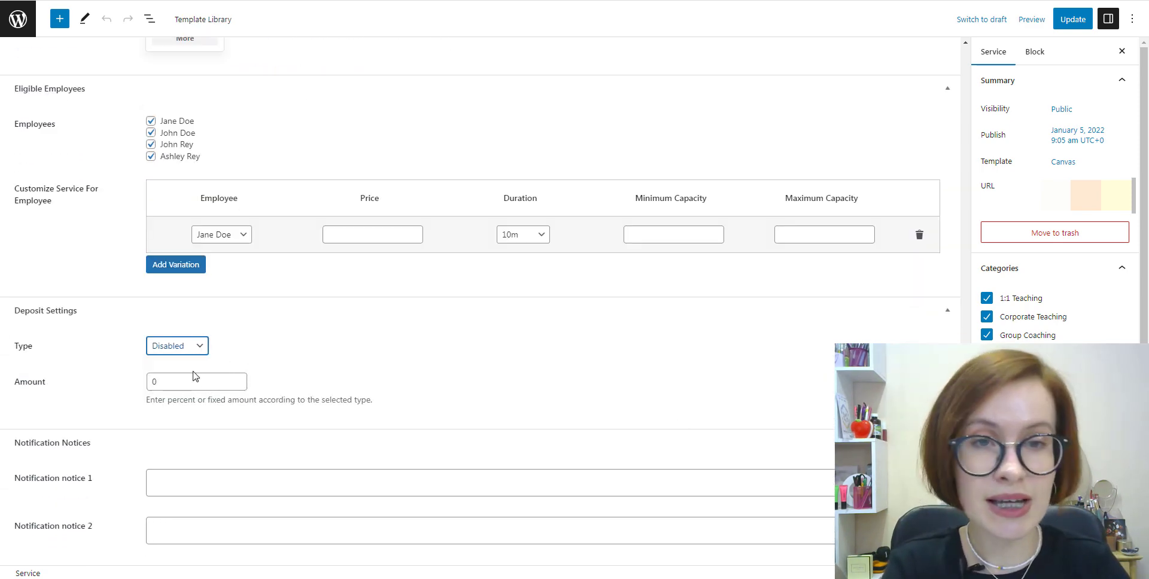
key(Down)
click(153, 382)
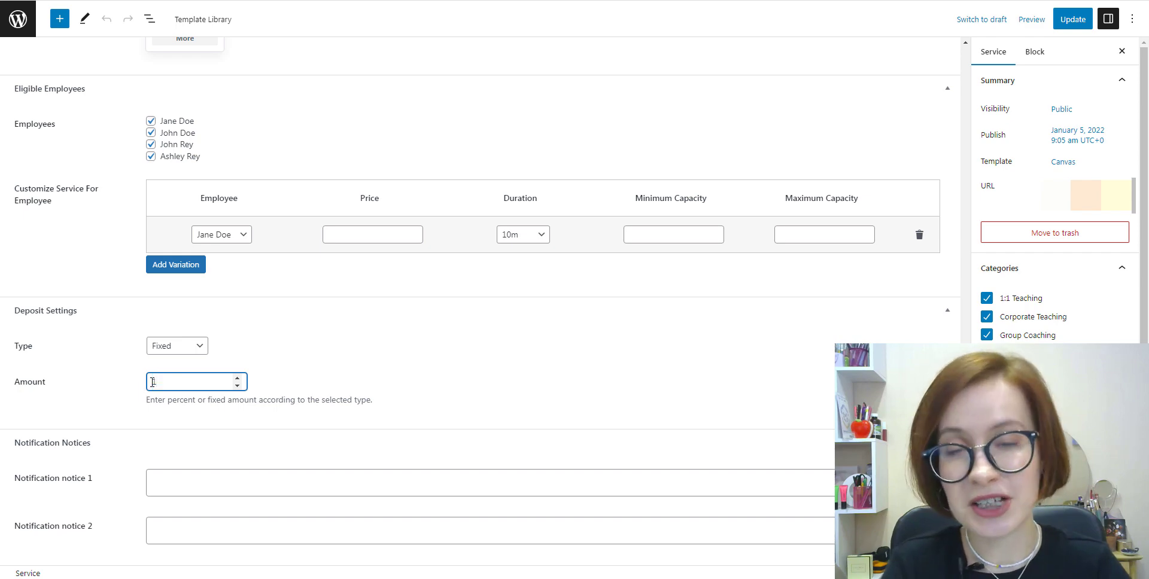
text(10)
click(468, 459)
Step: Paste the prepared text into Notification notice 1
right_click(186, 475)
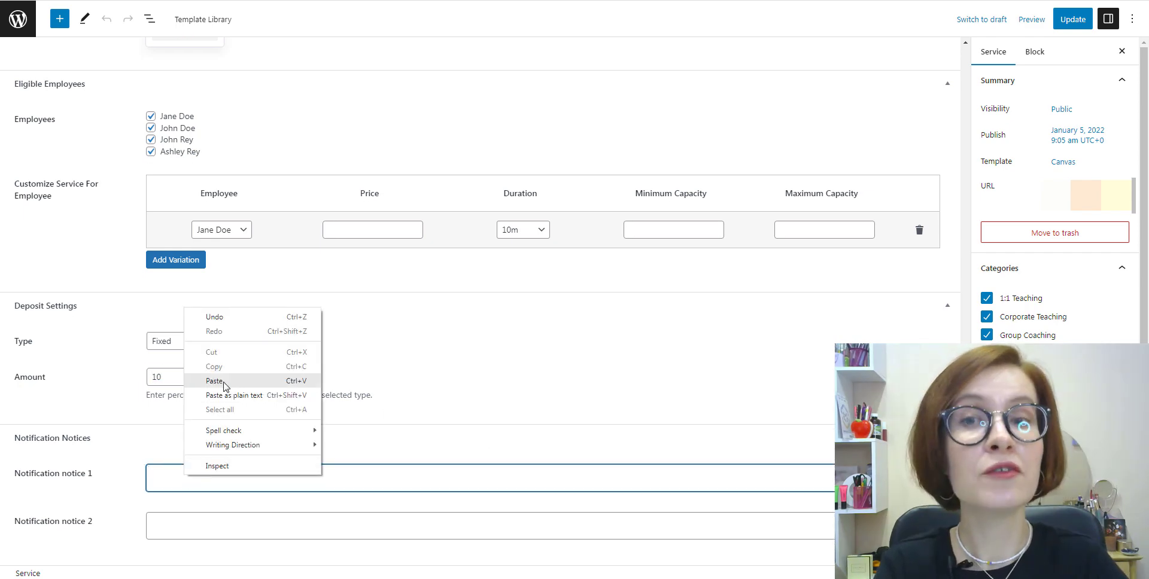
click(198, 381)
key(BackSpace)
click(947, 418)
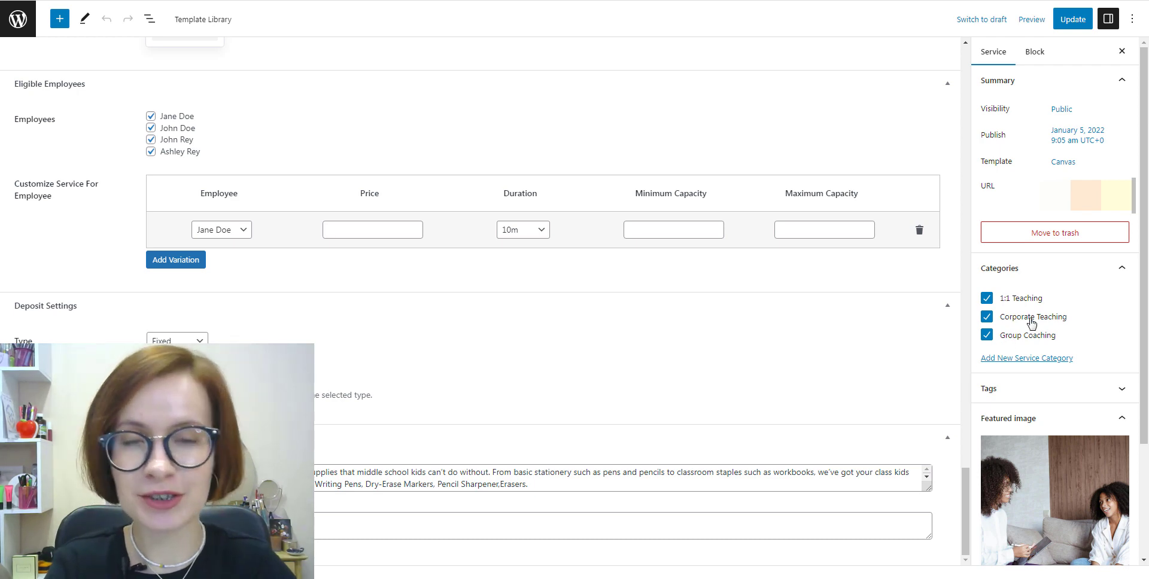
Step: Remove the Corporate Teaching category, update the service and return to the Services list
click(987, 318)
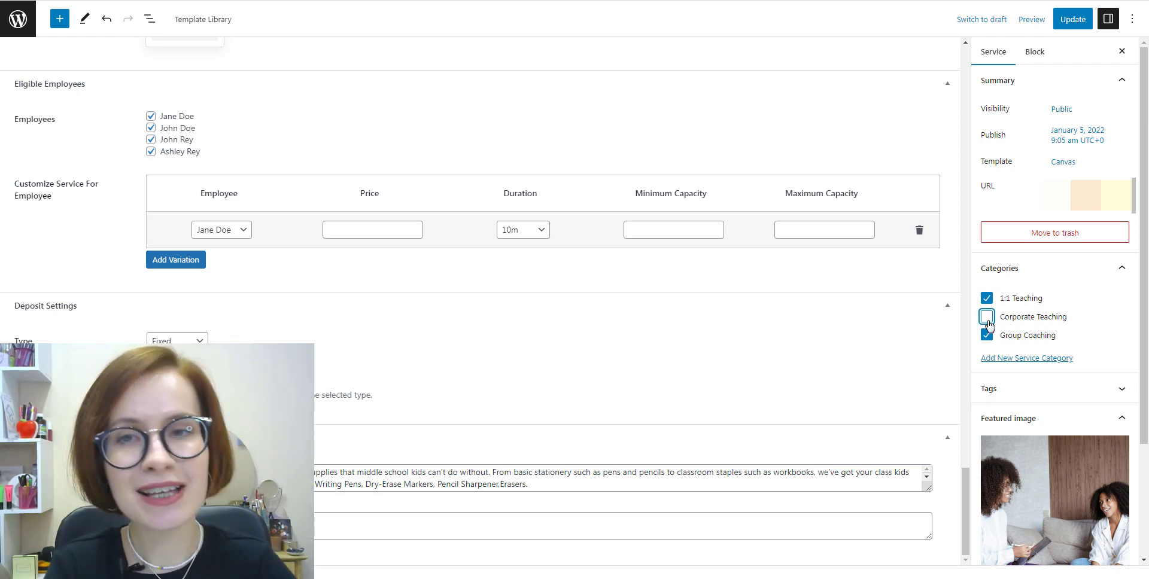
click(1099, 327)
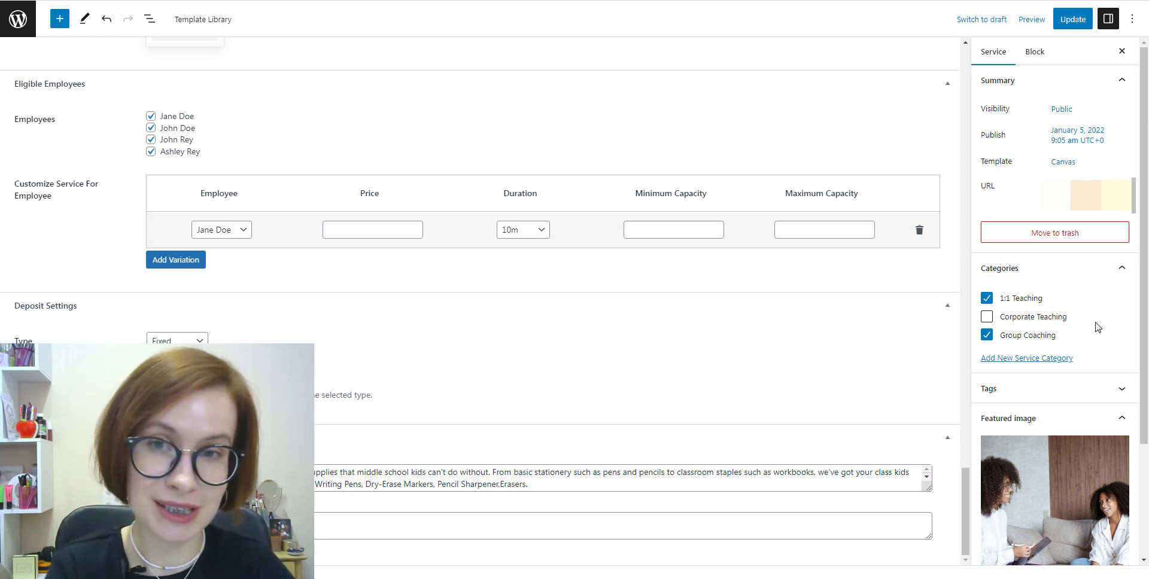
scroll(1126, 379, down, 3)
click(1129, 246)
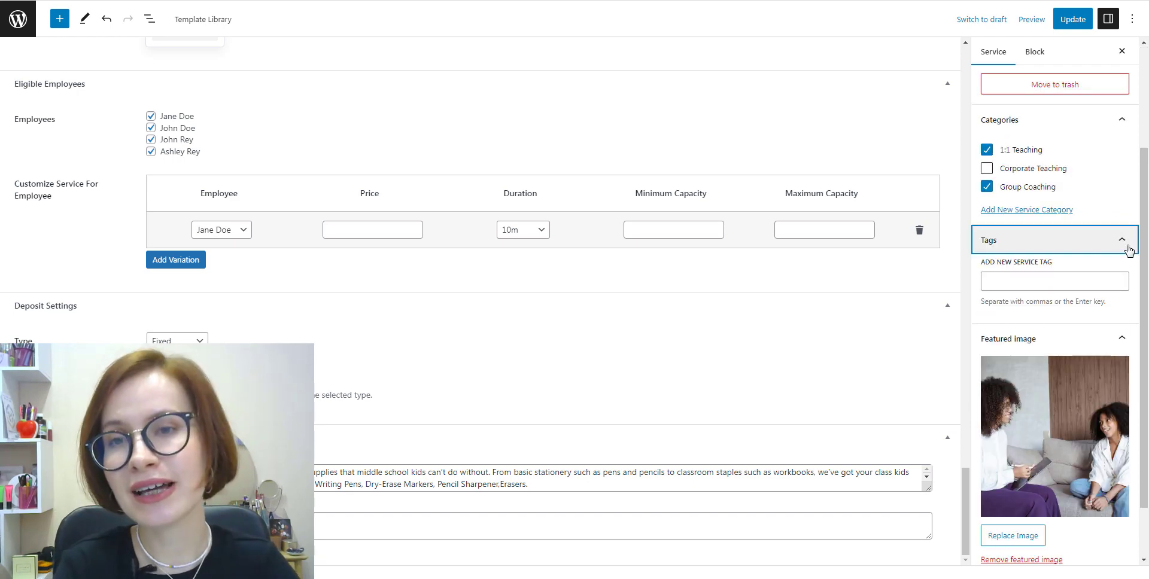
click(1128, 247)
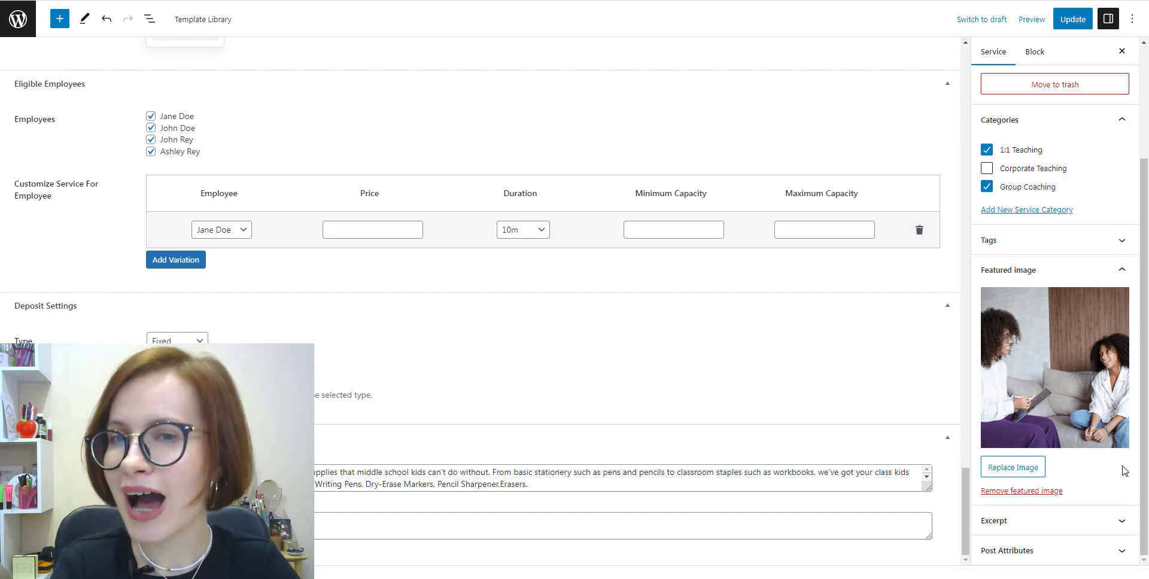
click(1072, 26)
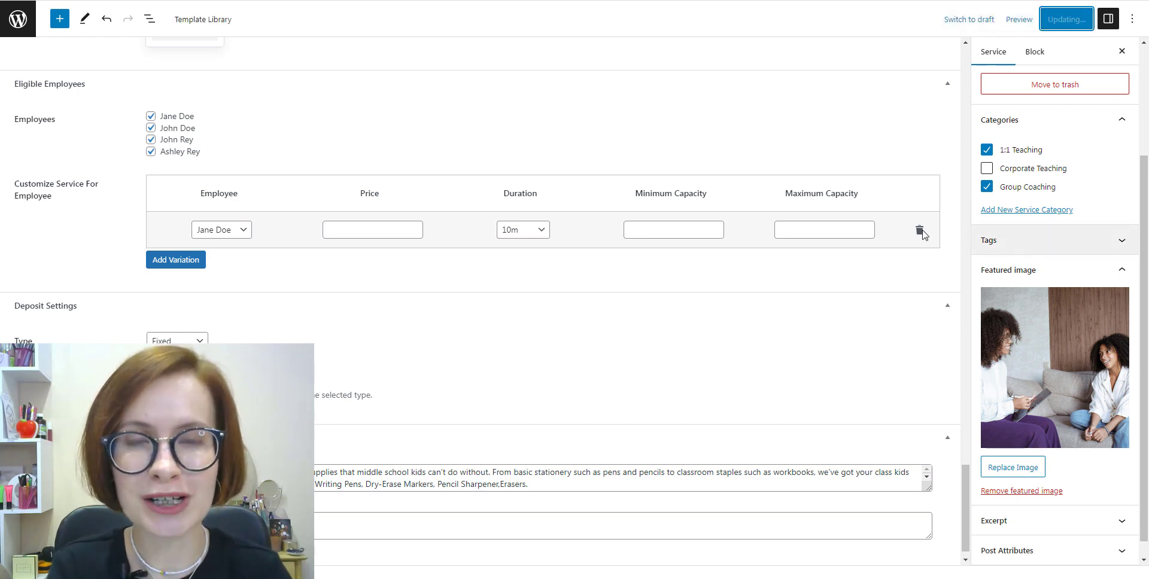
click(19, 23)
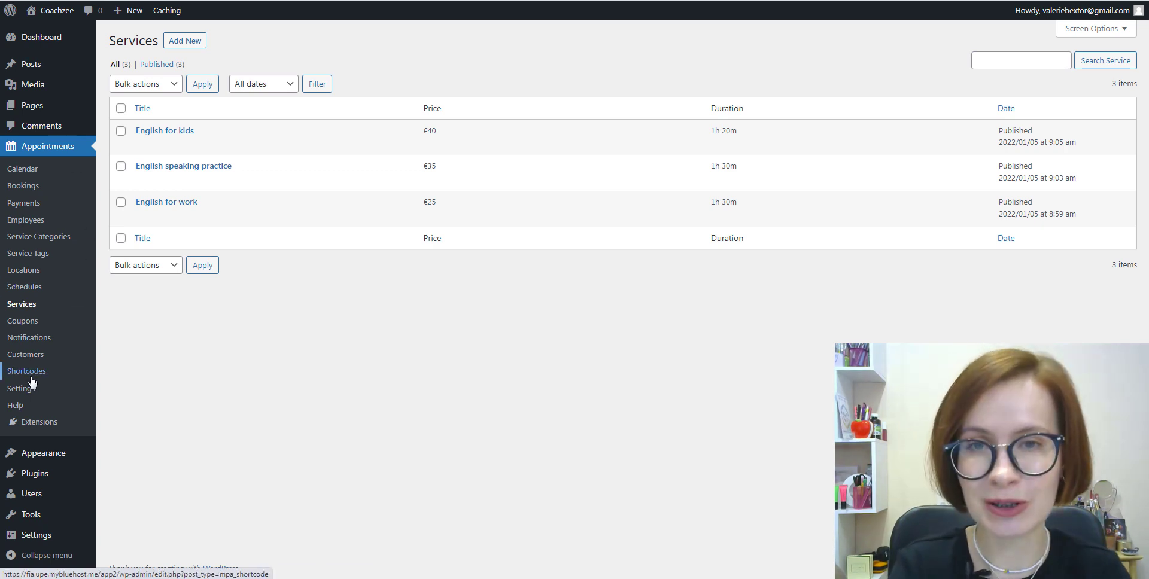
Step: Look over a new Appointment Form shortcode's settings, then head to Pages > Add New
click(26, 376)
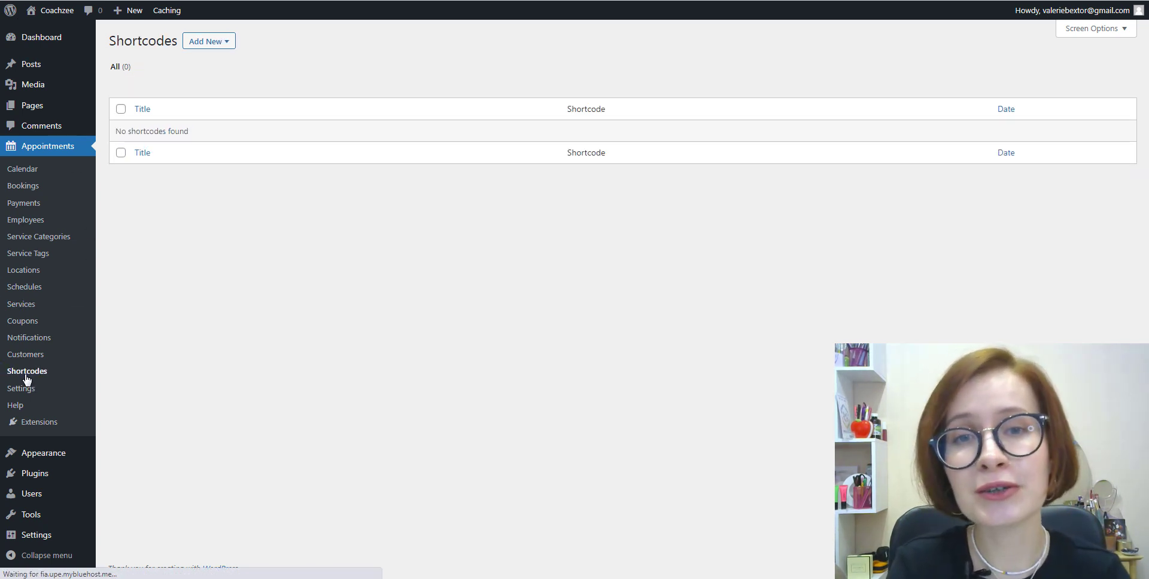
click(228, 41)
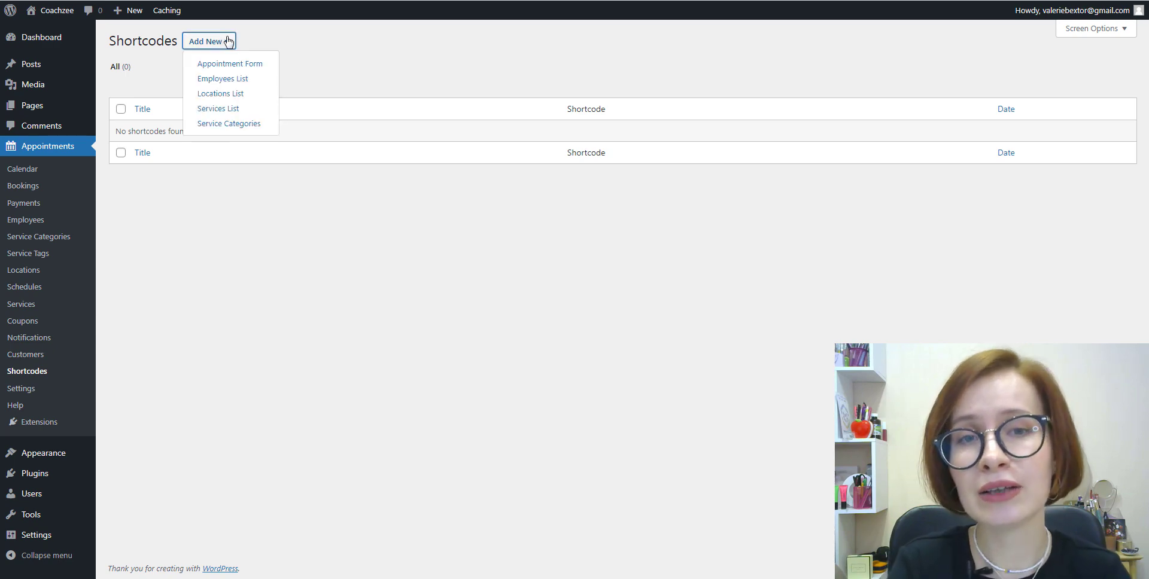
click(253, 65)
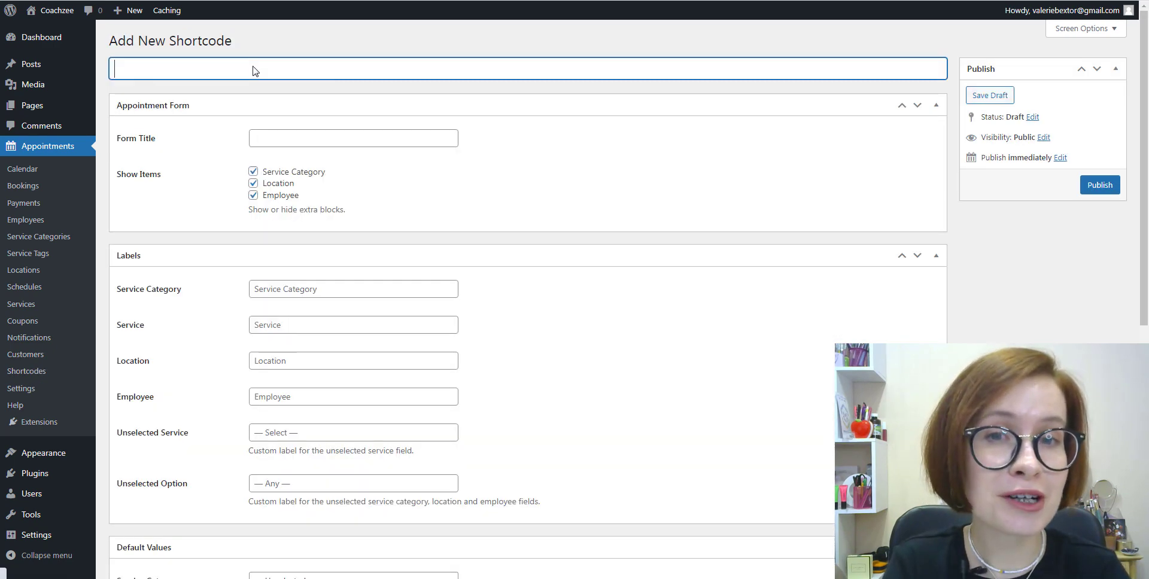
scroll(787, 333, down, 3)
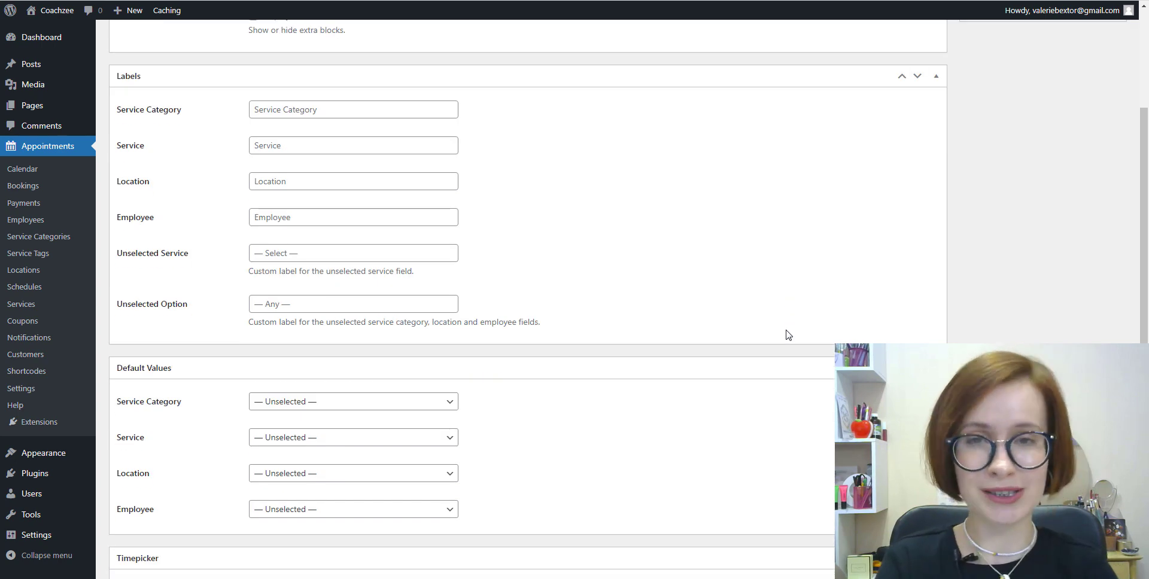
scroll(788, 334, down, 5)
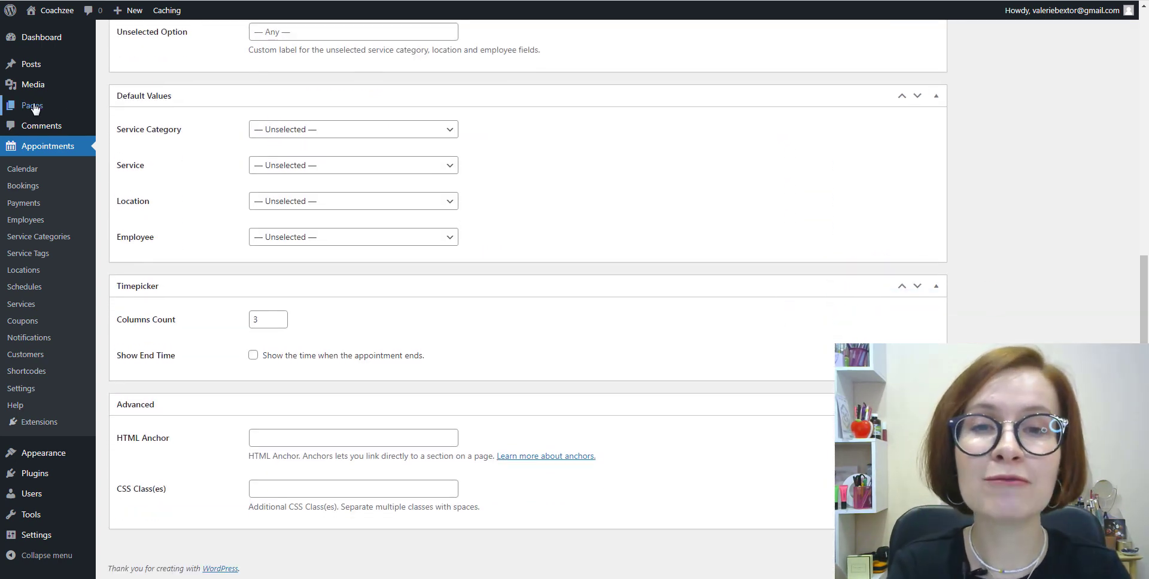
mouse_move(27, 114)
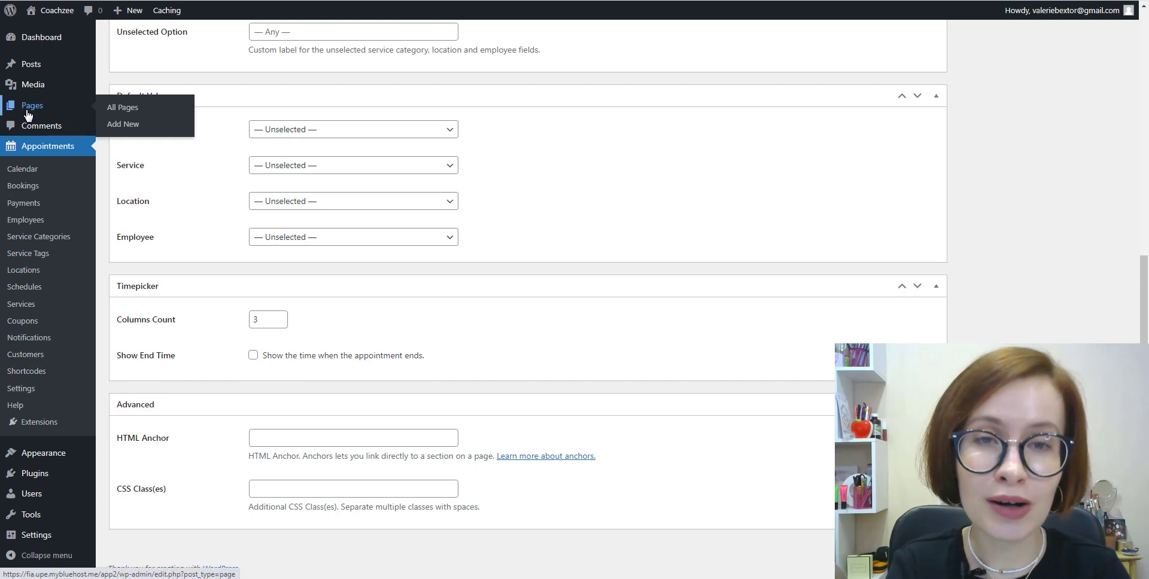
right_click(123, 126)
Step: Create a new page and insert the Appointment Form block from the Appointment Booking blocks
click(135, 139)
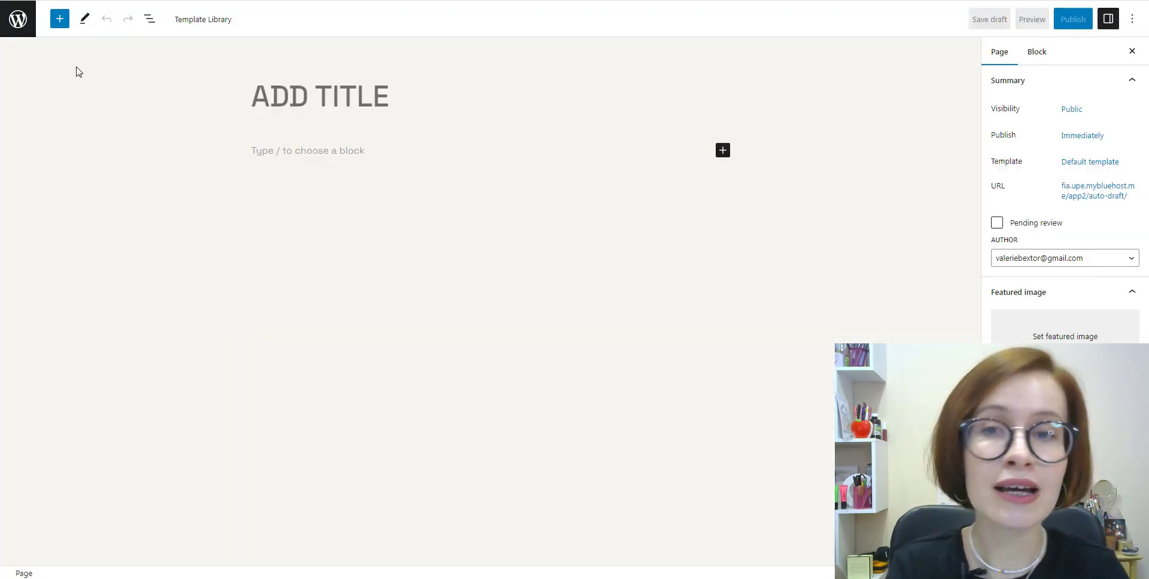
click(60, 19)
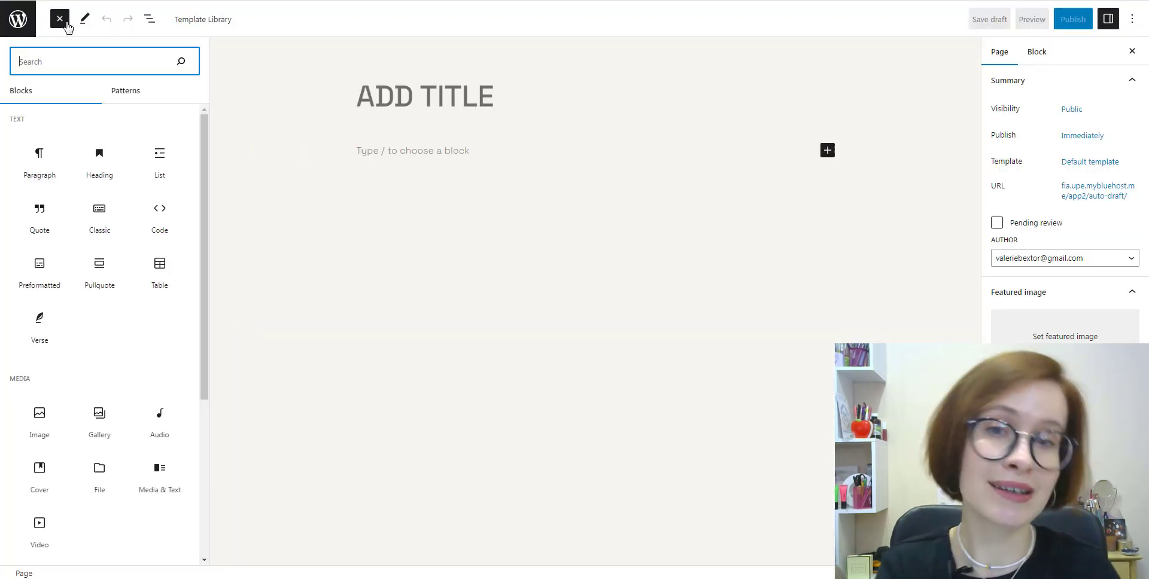
scroll(120, 359, down, 10)
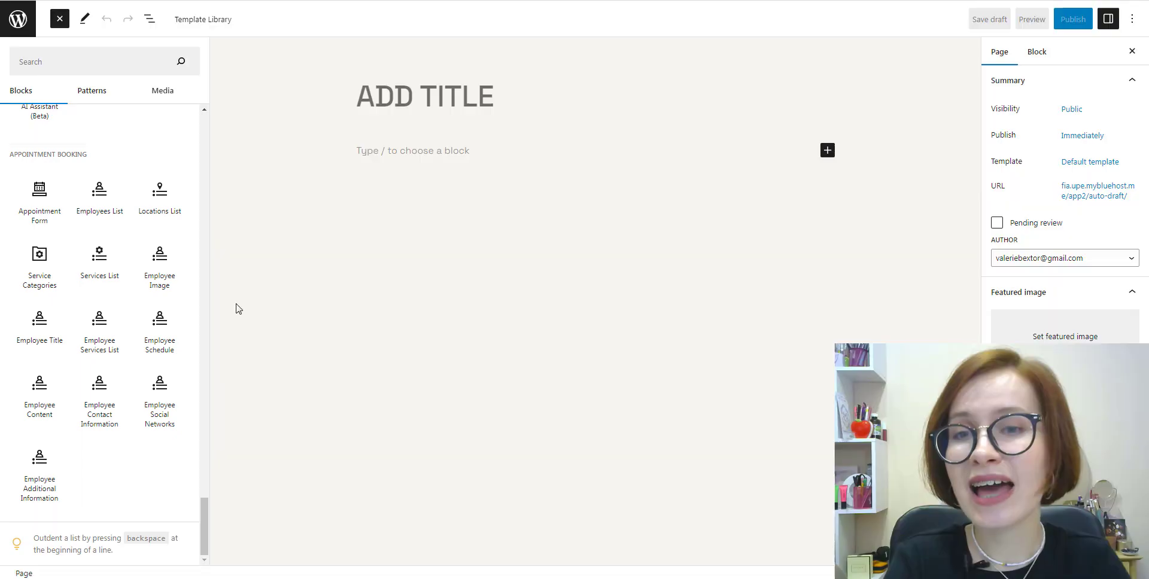
mouse_move(31, 283)
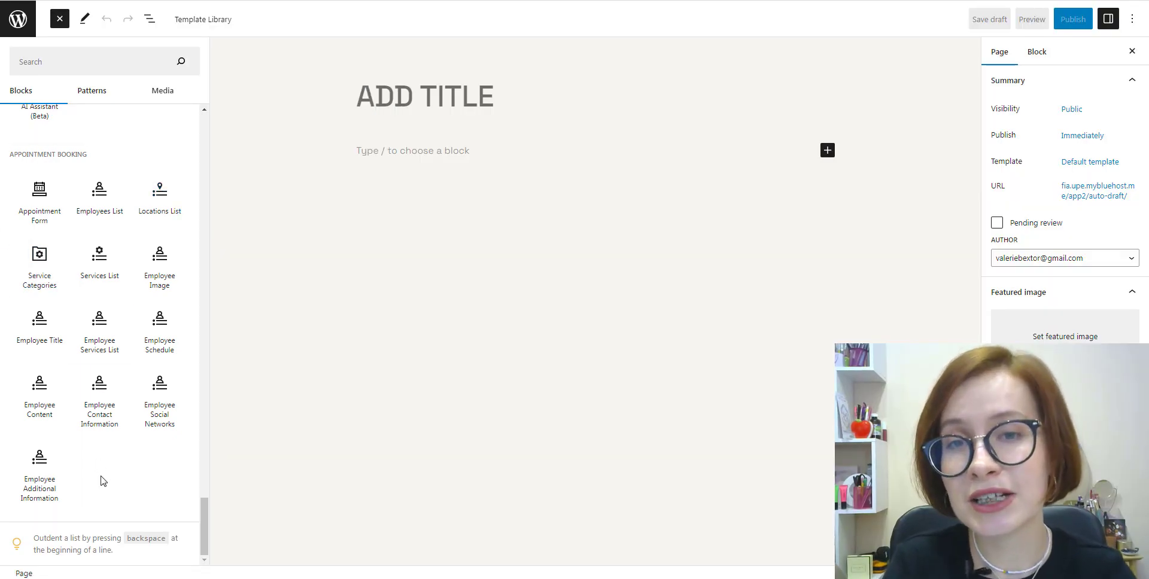
click(53, 216)
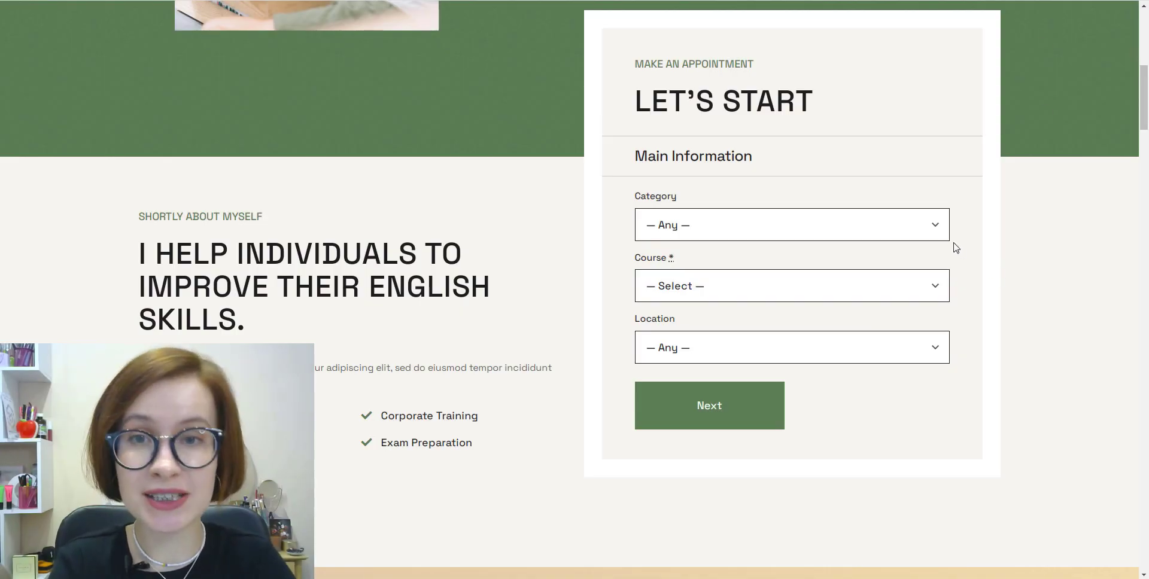
Step: Book Group Coaching's English for work on August 7 at 9:30 am
click(935, 232)
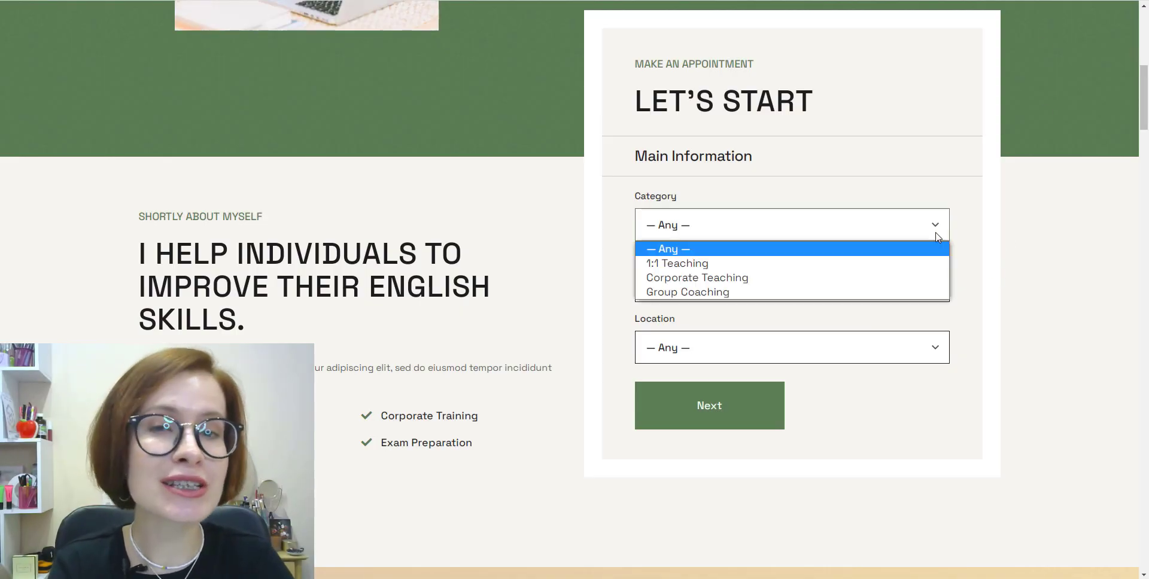
click(896, 292)
click(917, 294)
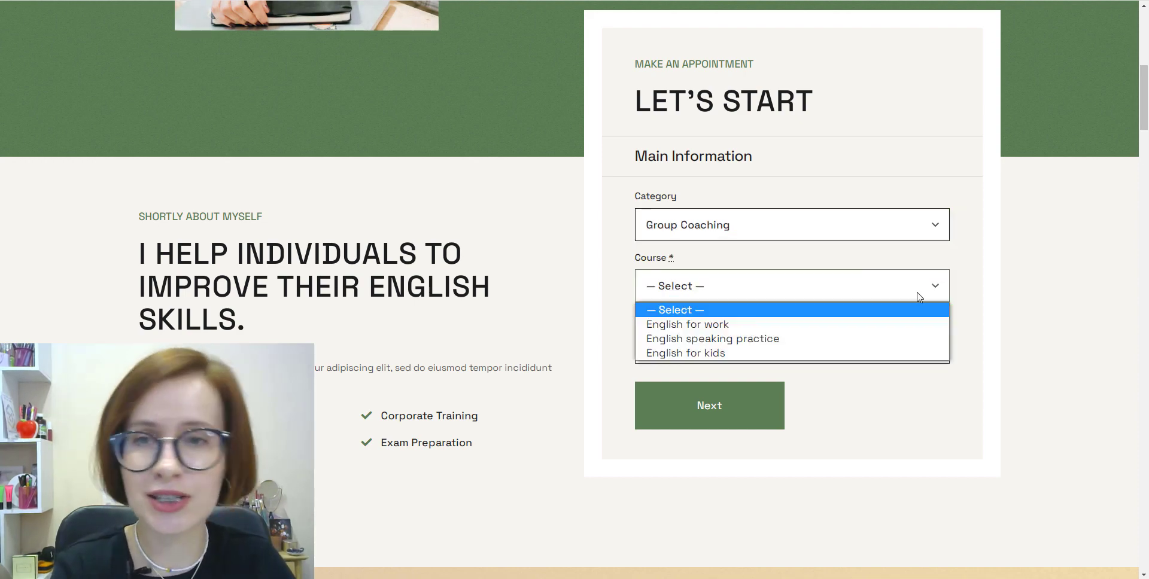
click(901, 326)
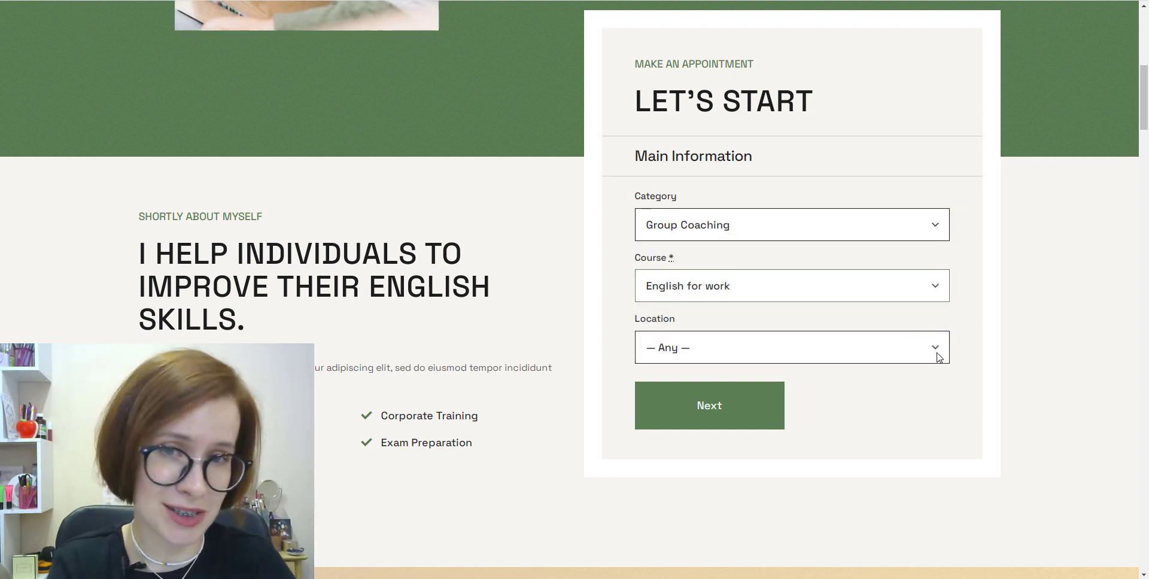
click(937, 355)
click(922, 385)
click(717, 414)
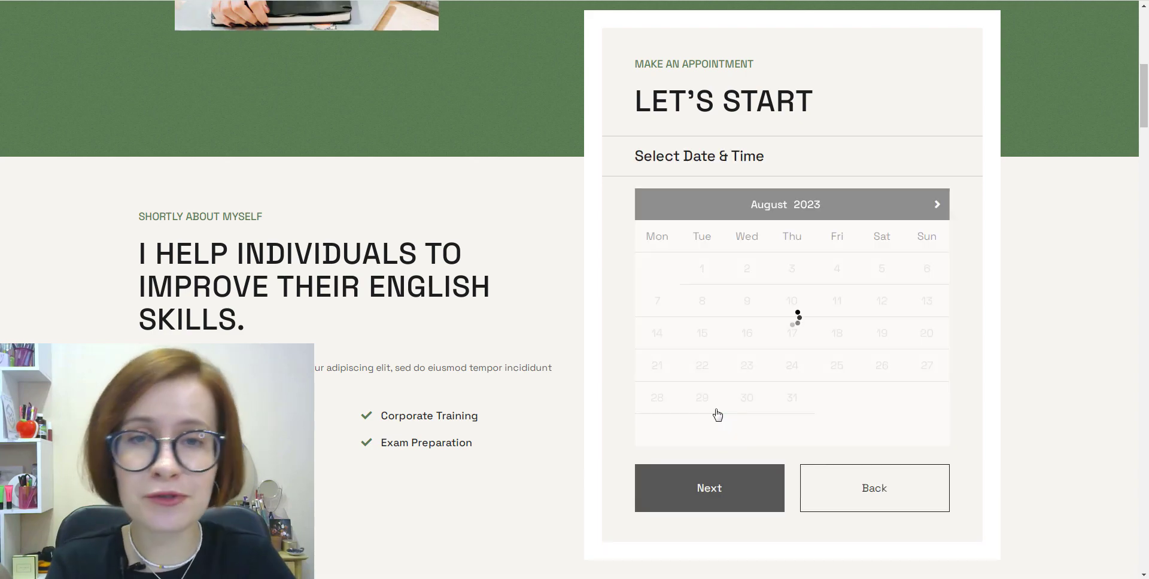
click(662, 308)
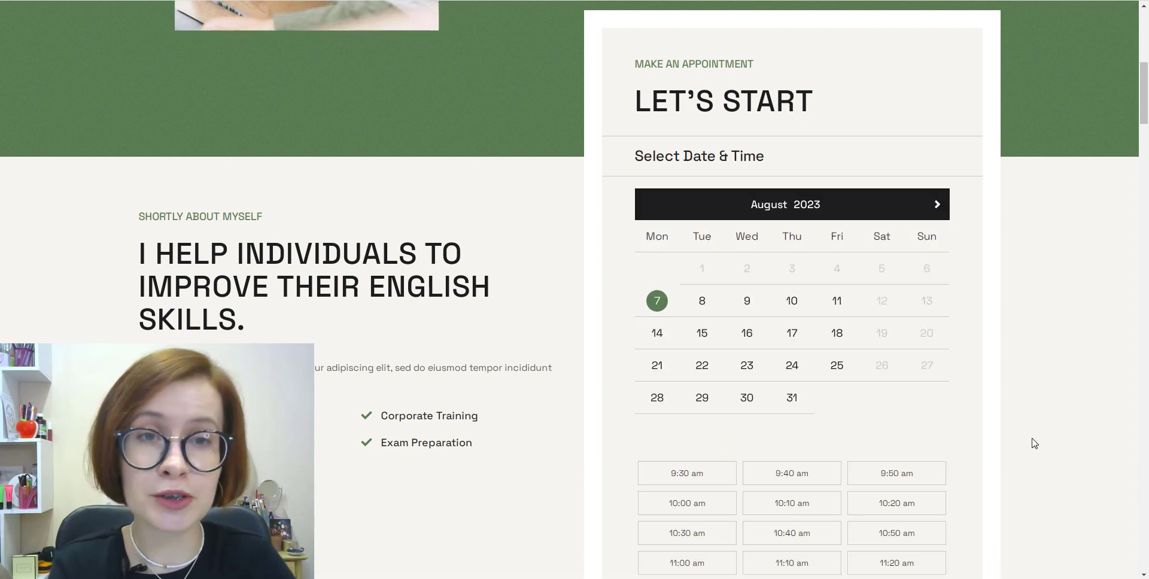
scroll(1034, 442, down, 2)
click(719, 361)
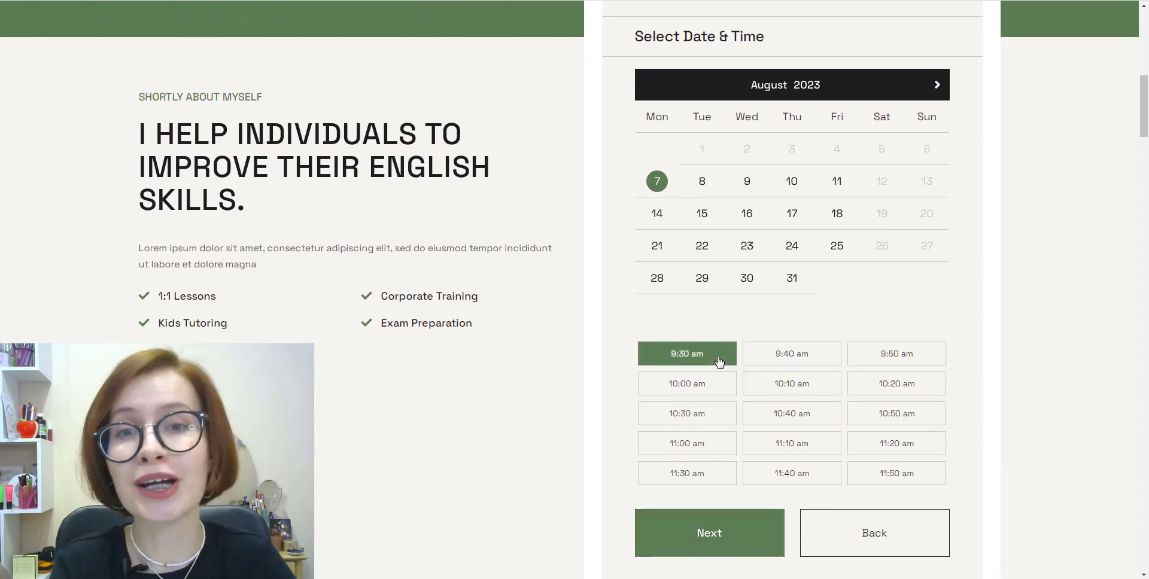
click(738, 538)
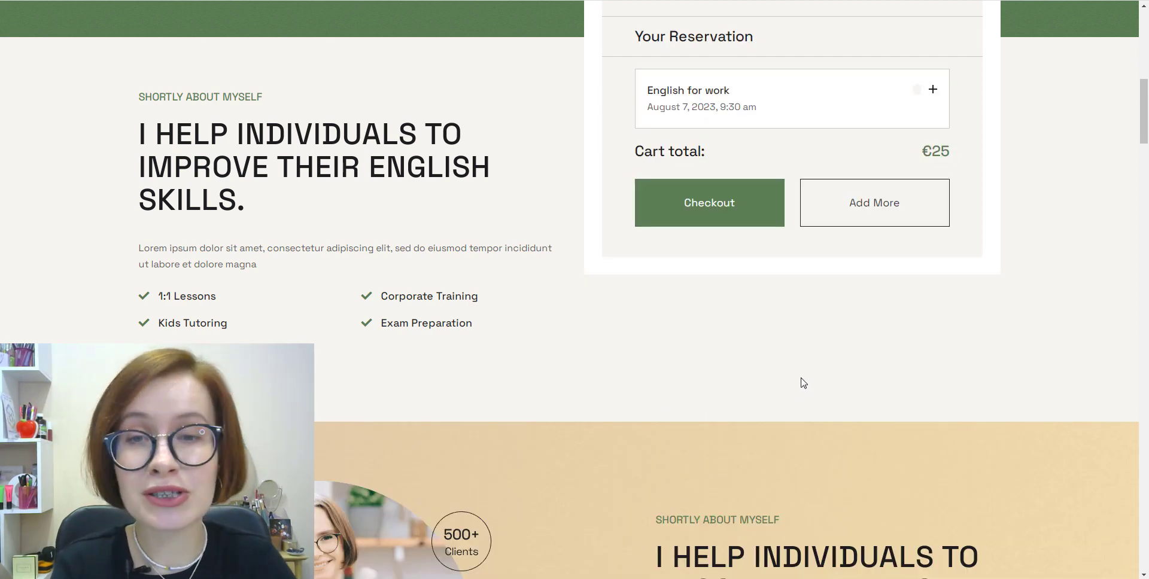
Step: Add a second English for work booking for August 14 at 9:30 am
click(898, 218)
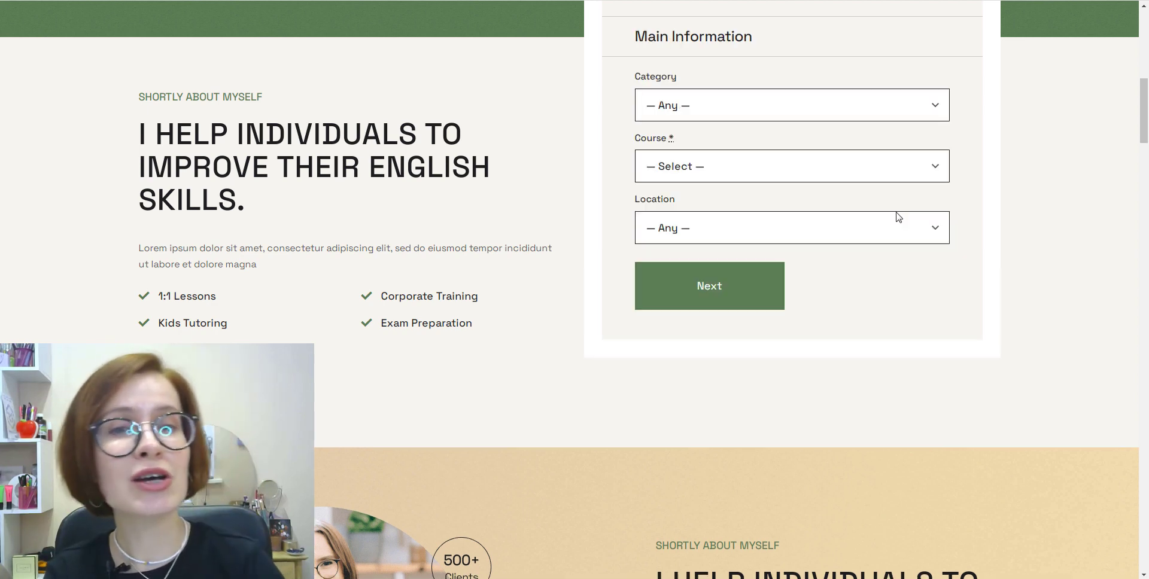
click(889, 177)
click(871, 201)
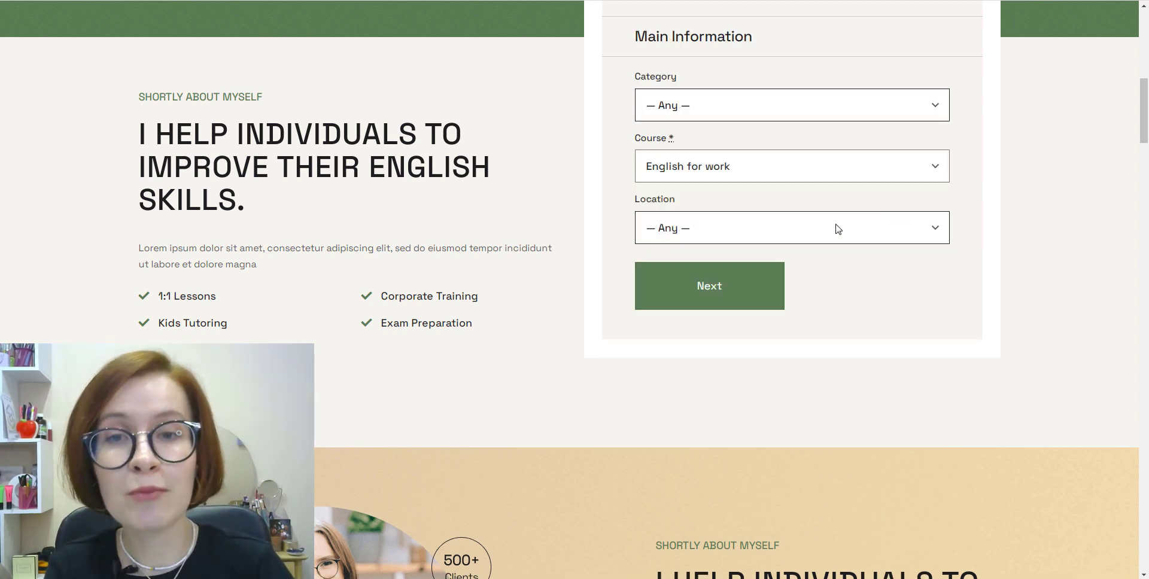
click(711, 298)
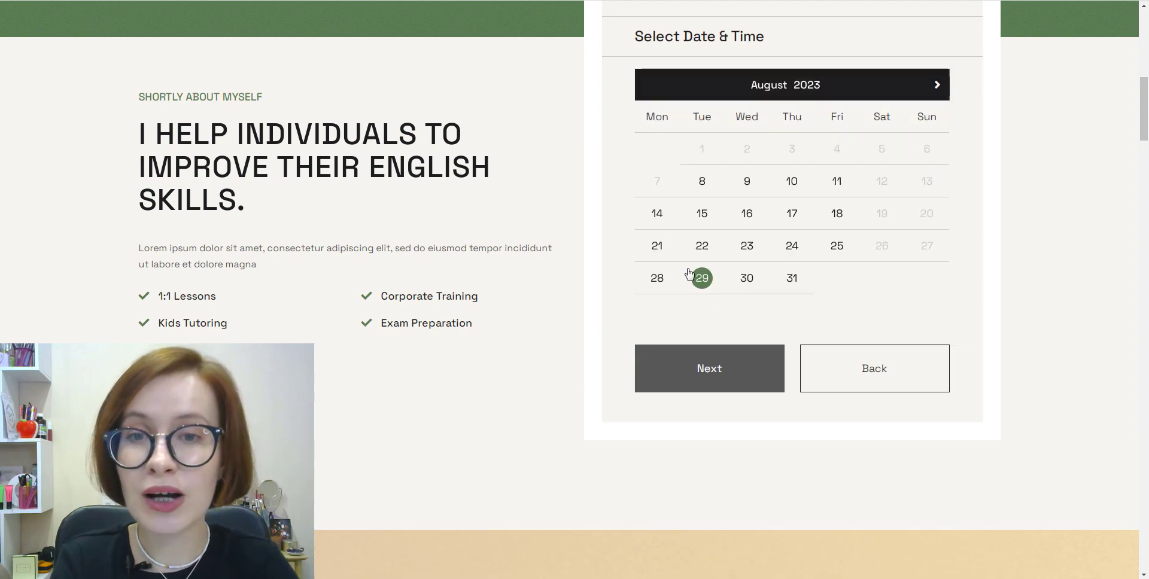
click(656, 215)
click(695, 353)
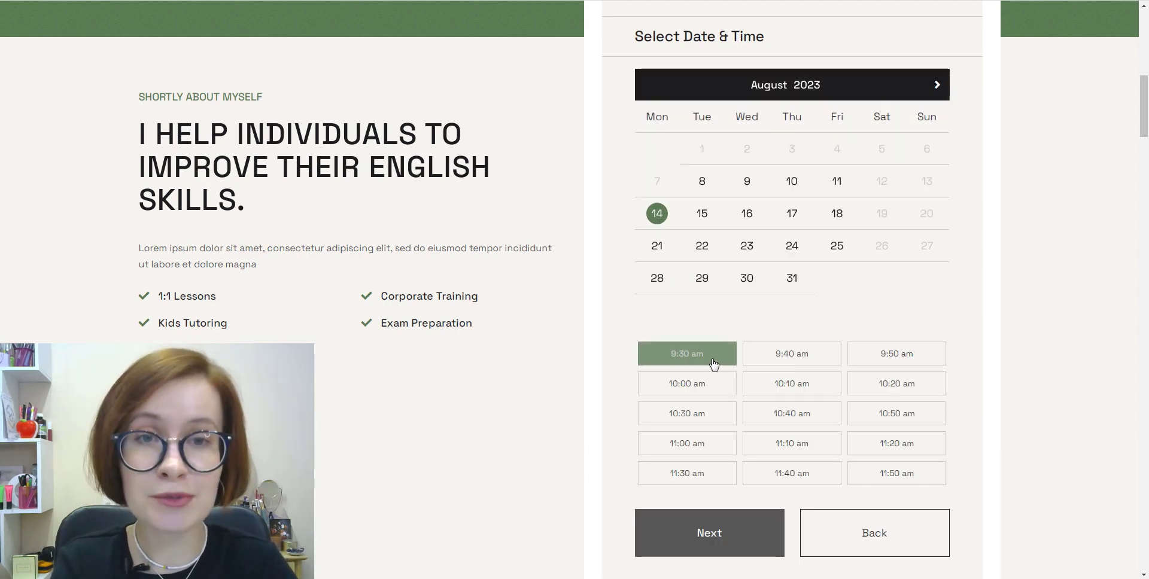
click(728, 541)
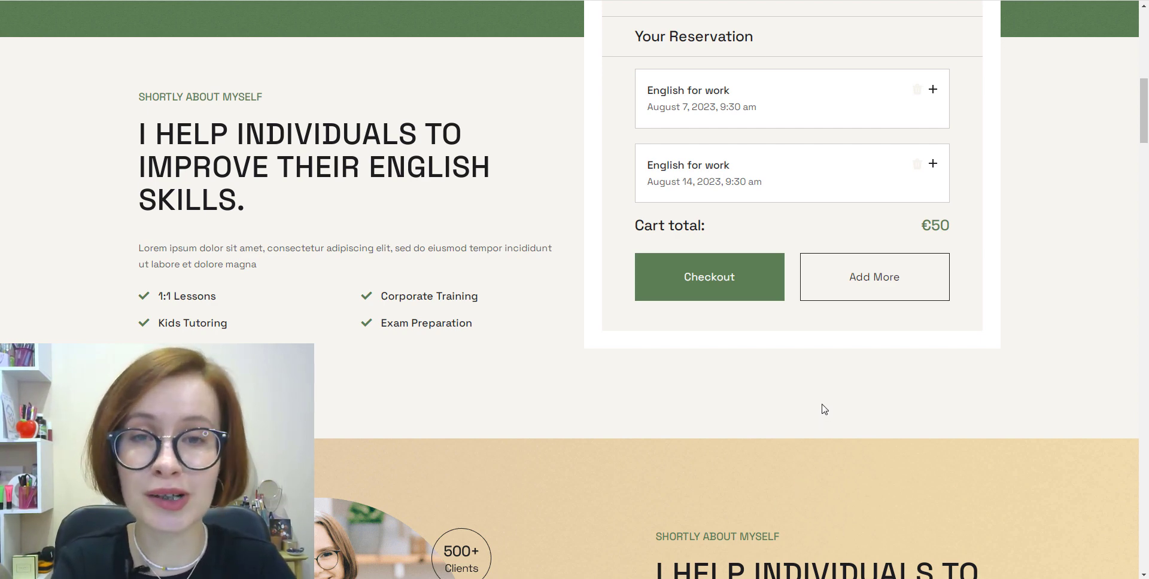
Step: Add a third English for work booking for August 21 at 9:30 am, reaching €75
click(886, 289)
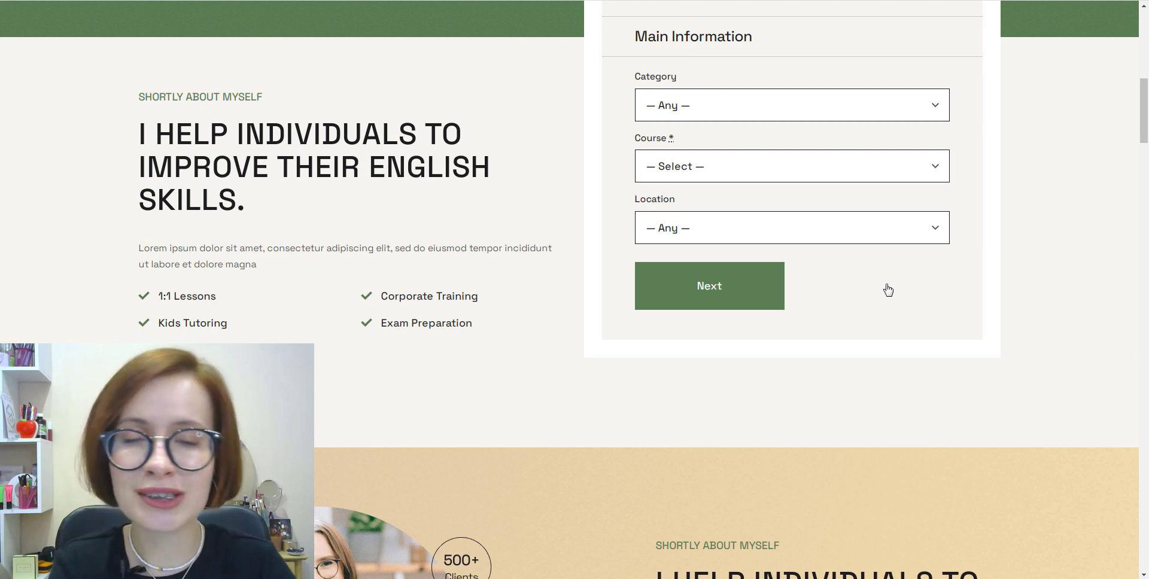
click(826, 171)
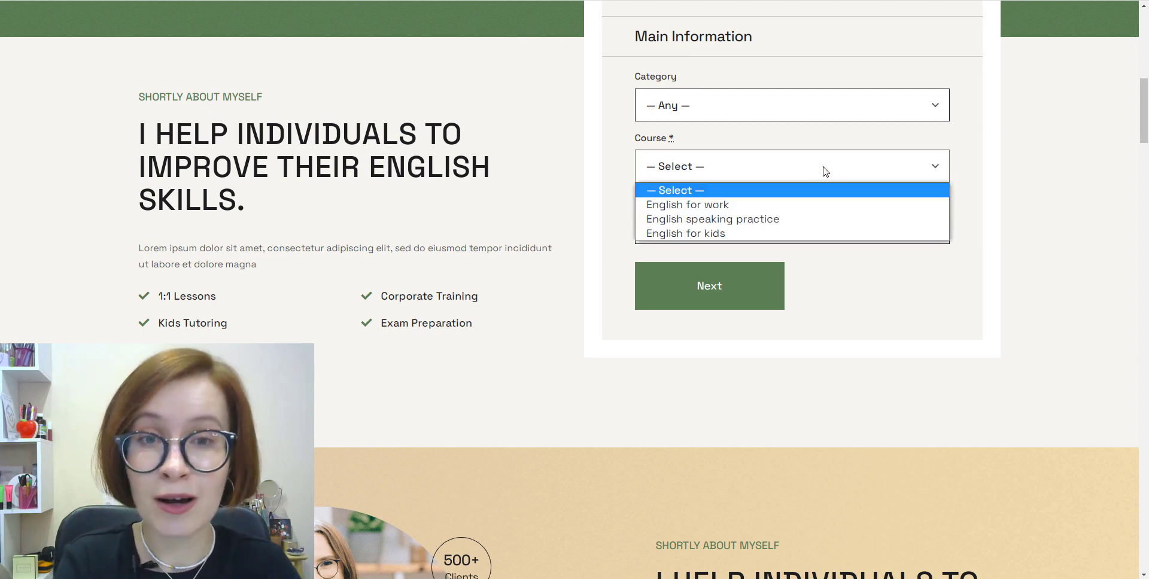
click(795, 205)
click(718, 287)
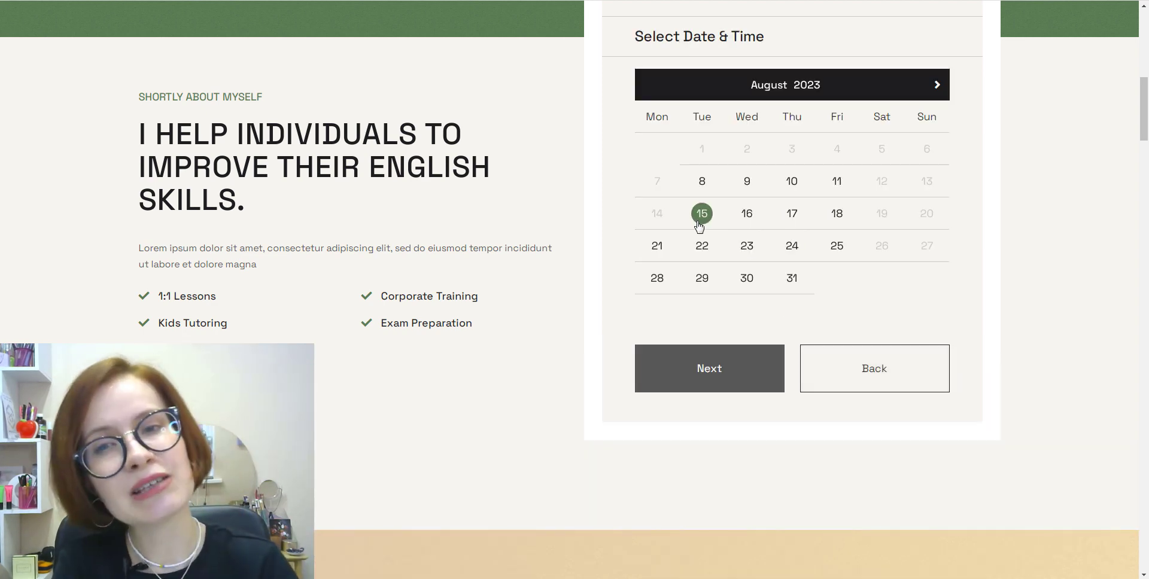
click(656, 248)
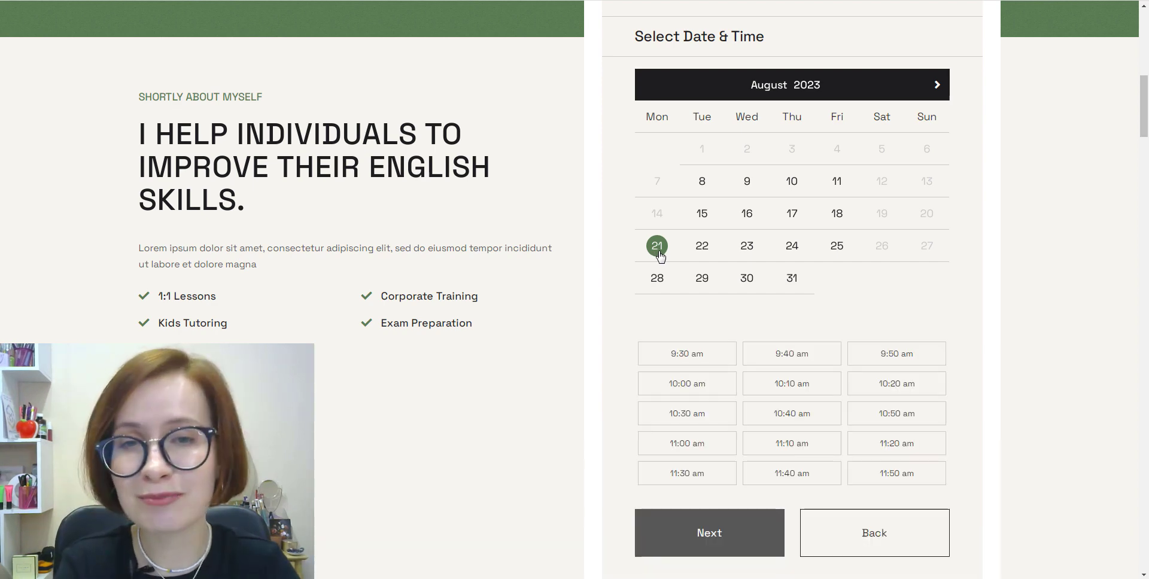
click(644, 362)
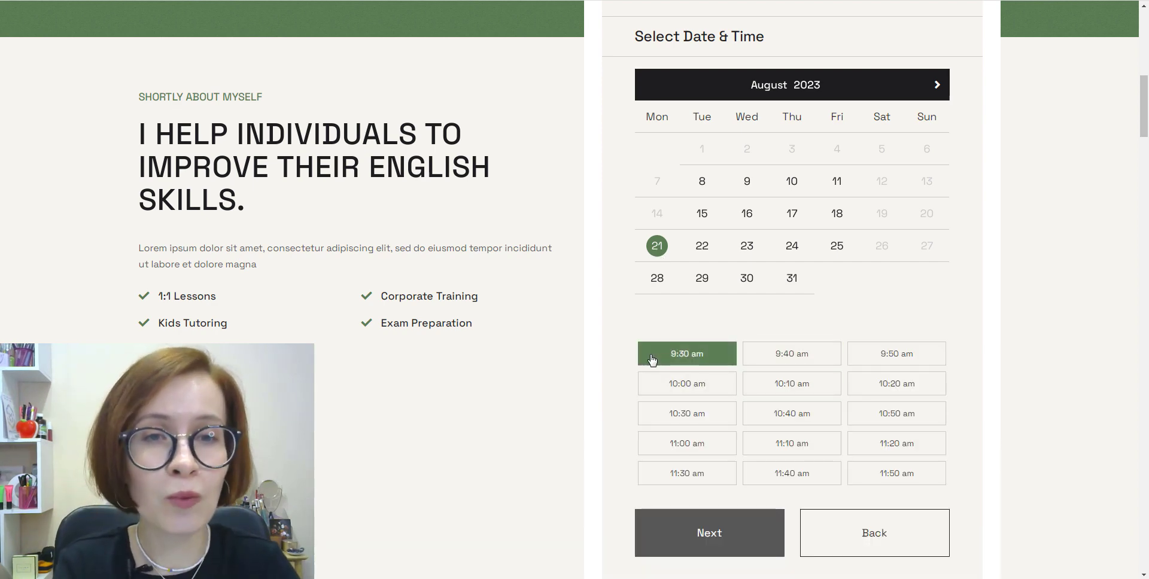
click(732, 534)
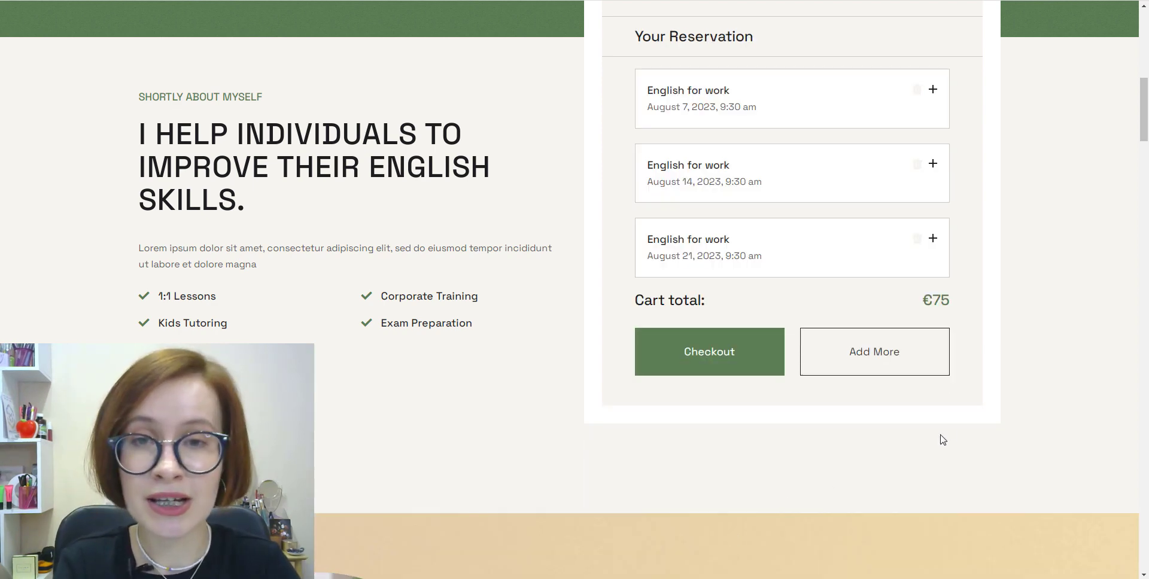
scroll(963, 427, up, 1)
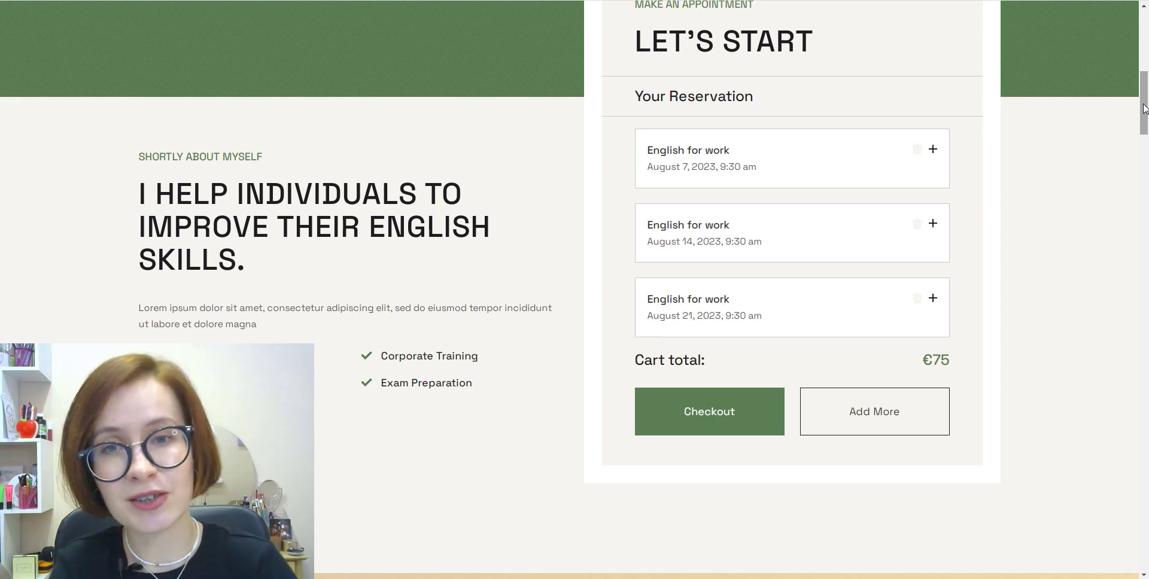
drag(1144, 108, 1144, 105)
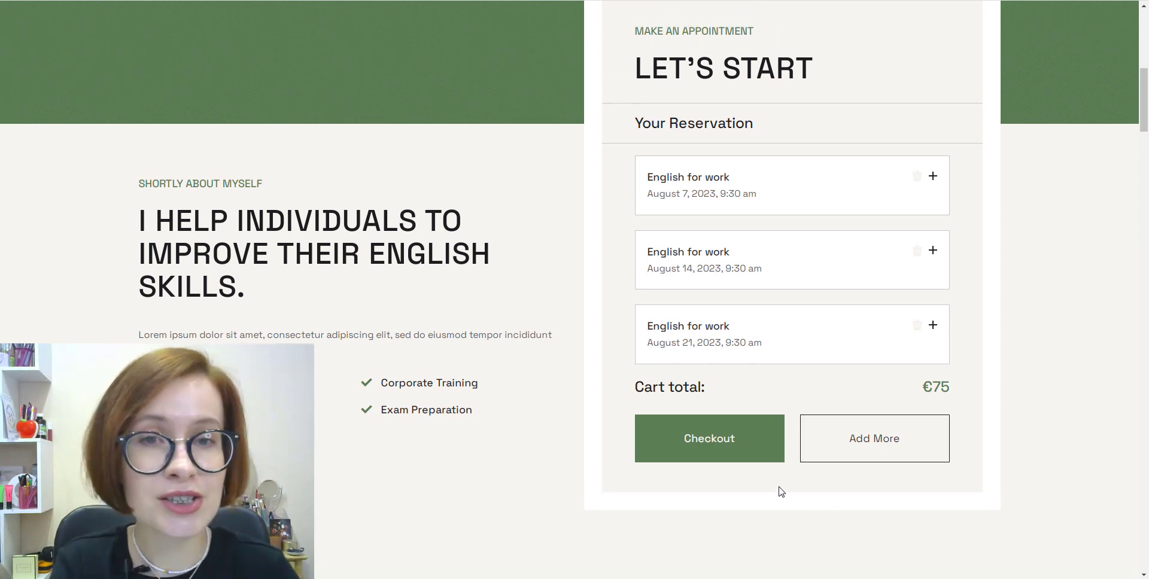
Step: Proceed to checkout and fill in the customer's name and e-mail address
click(705, 457)
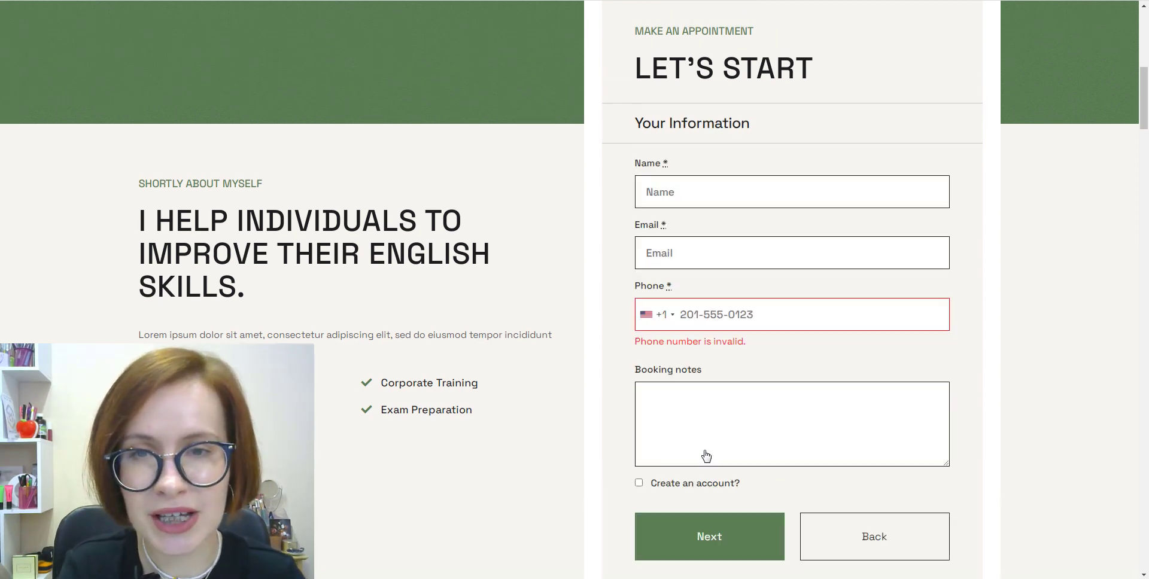
click(868, 194)
click(679, 265)
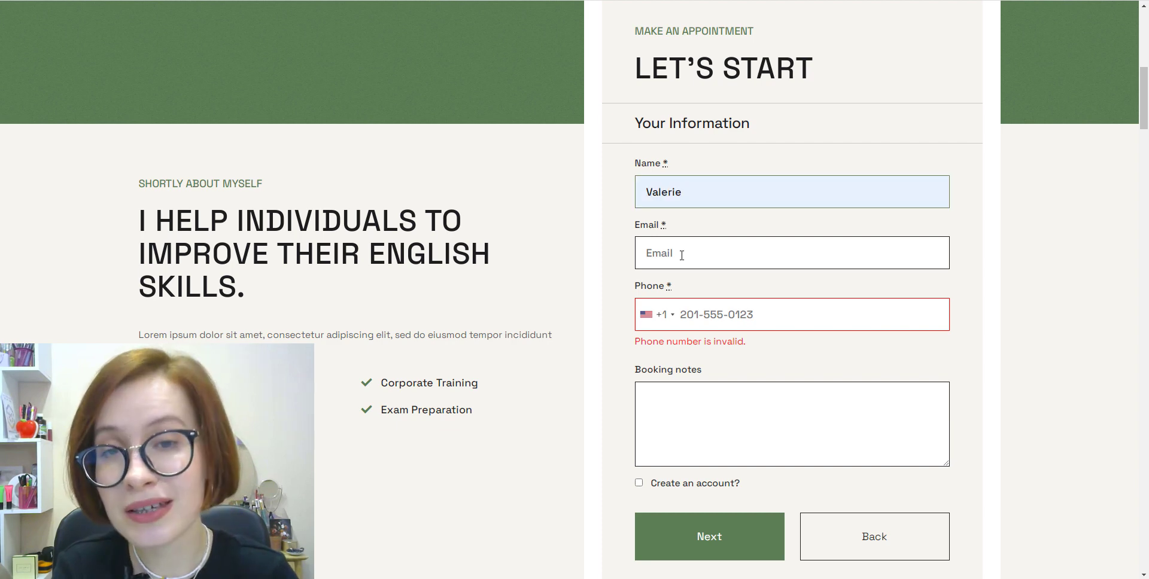
click(682, 255)
click(776, 294)
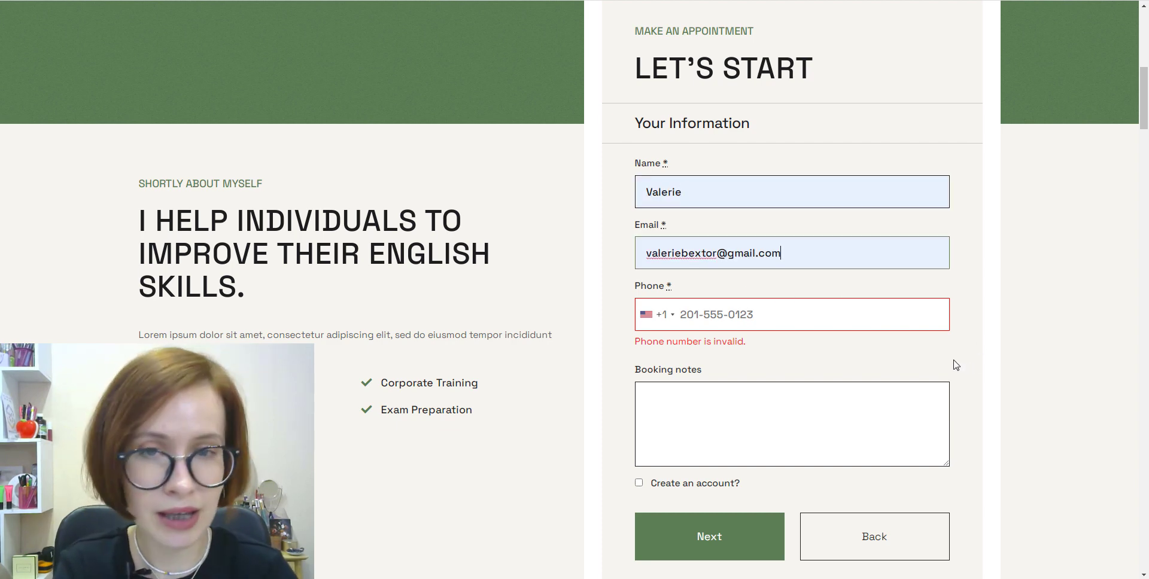
Step: Keep United States as the phone country and opt in to creating an account
click(659, 314)
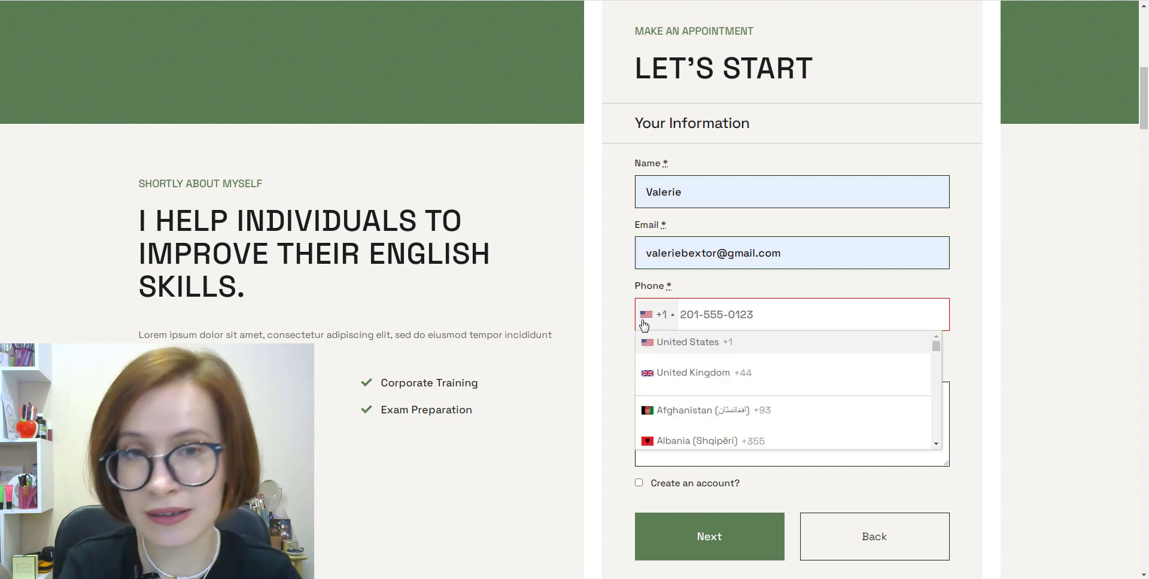
click(794, 337)
key(Tab)
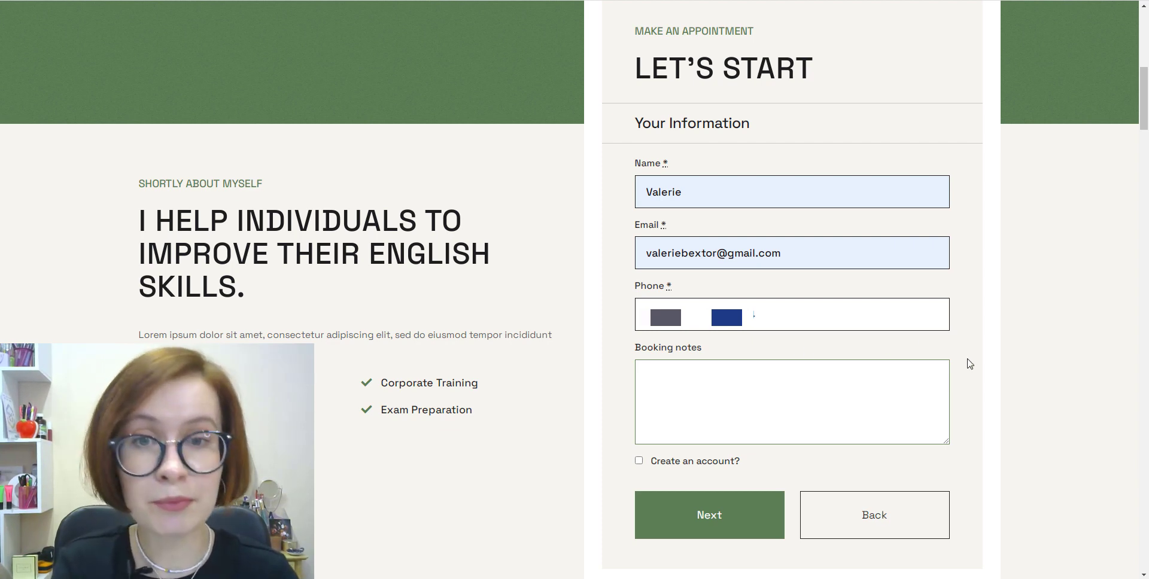
click(867, 477)
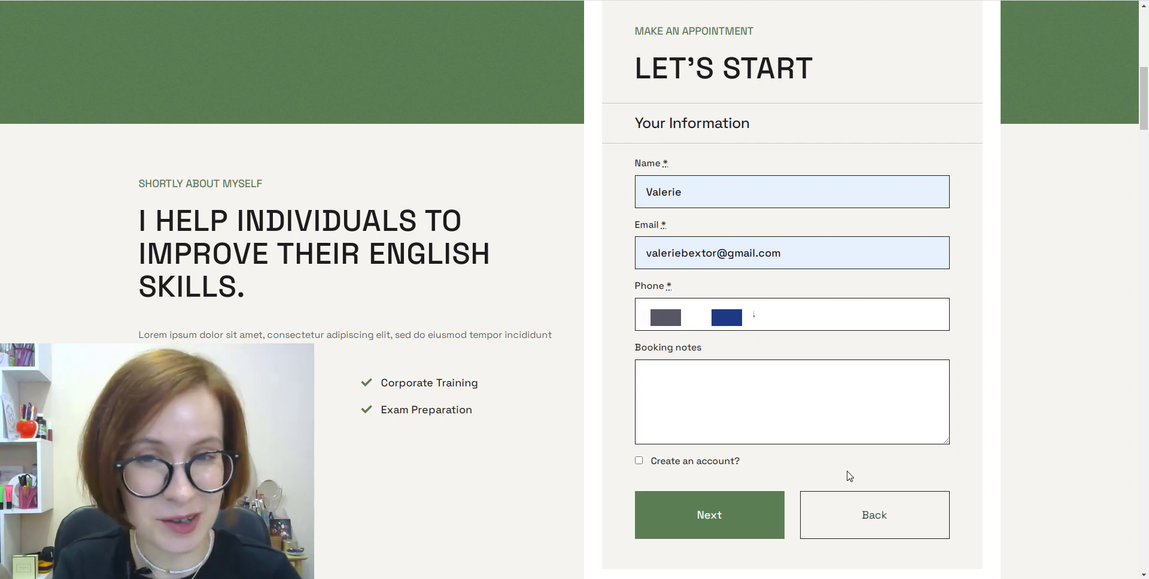
click(639, 462)
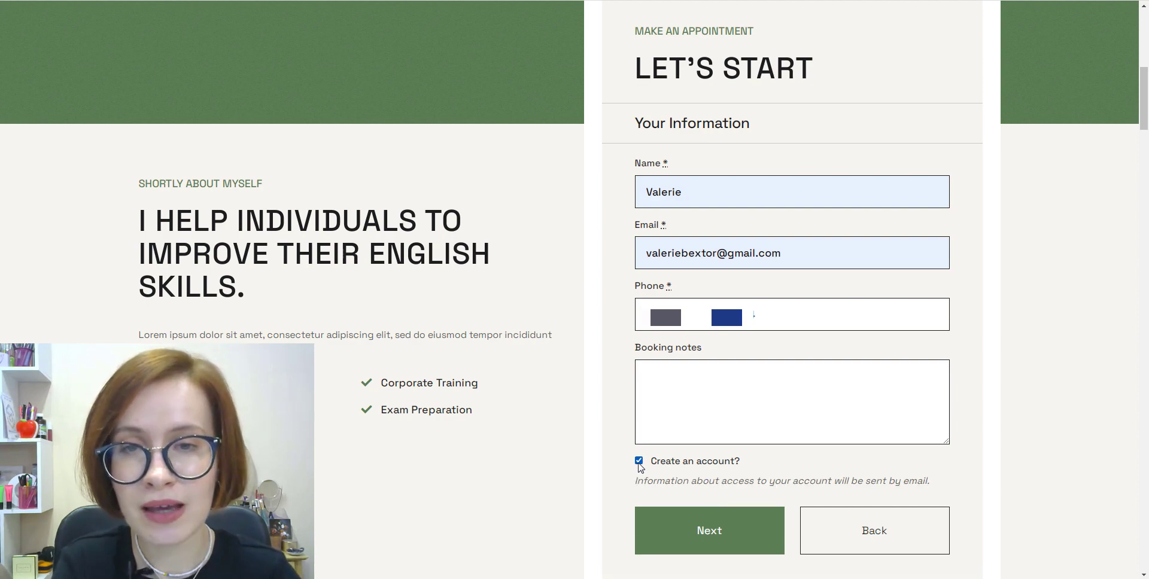
Step: Accept the terms and conditions and choose Credit card (Stripe) as payment
click(708, 545)
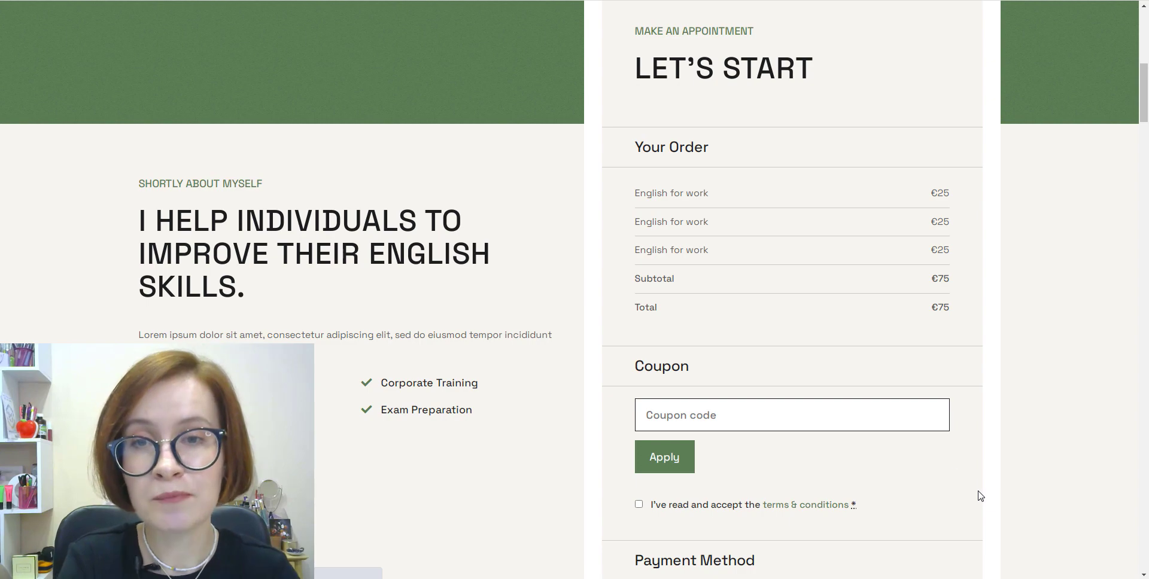
click(639, 505)
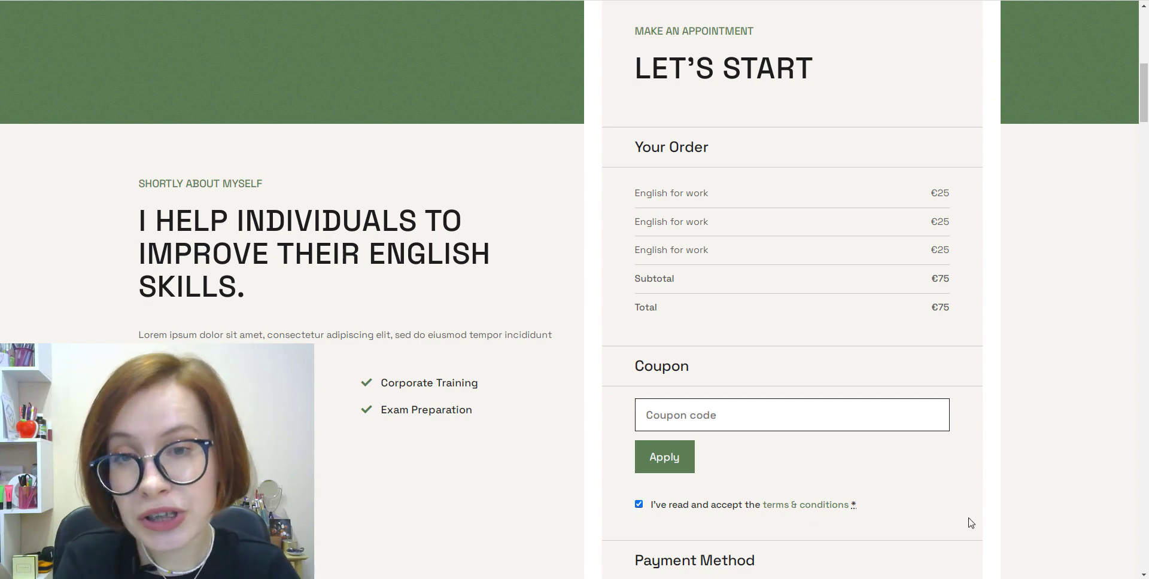
scroll(973, 523, down, 4)
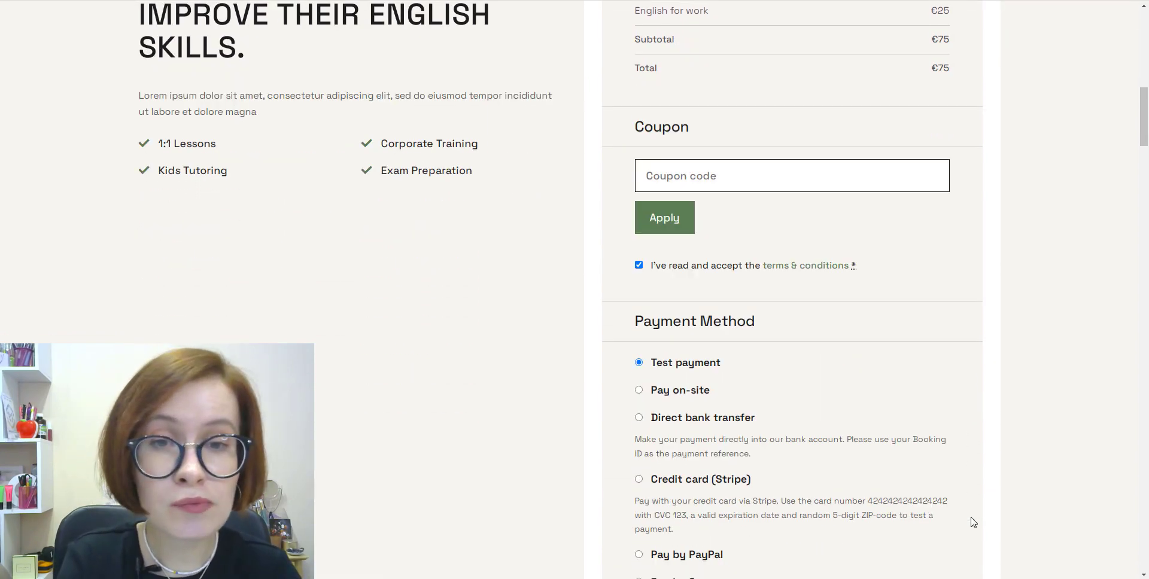
scroll(973, 523, down, 2)
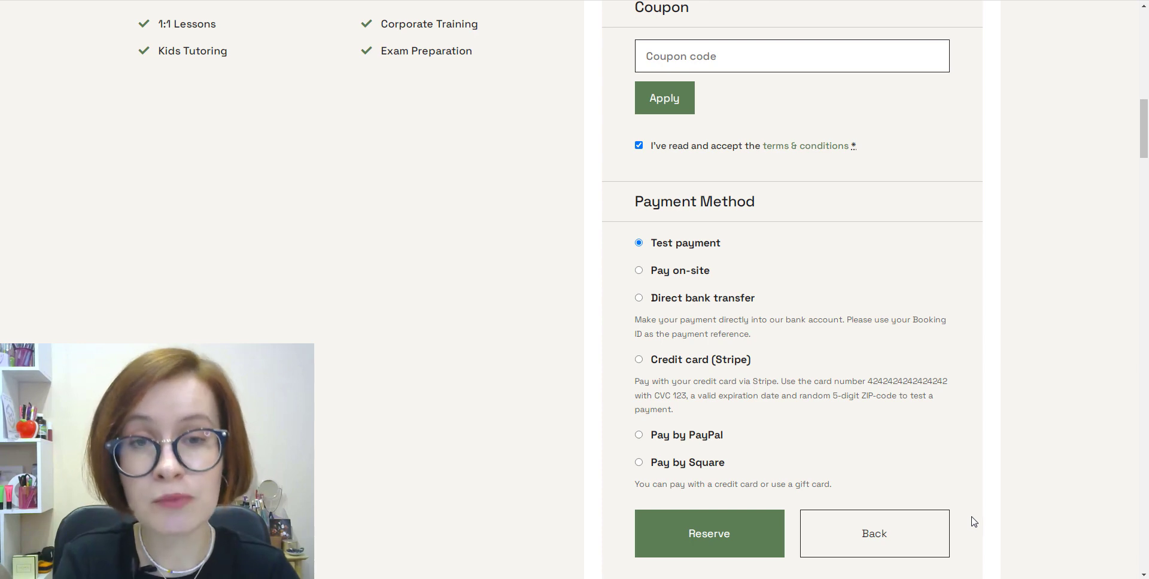
scroll(977, 515, down, 1)
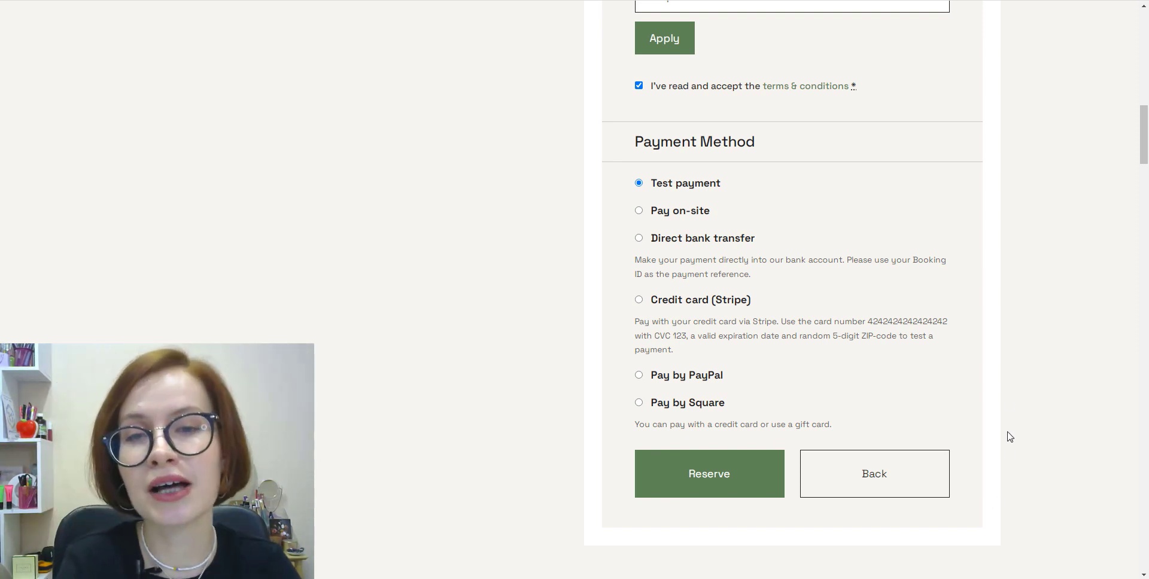
click(640, 300)
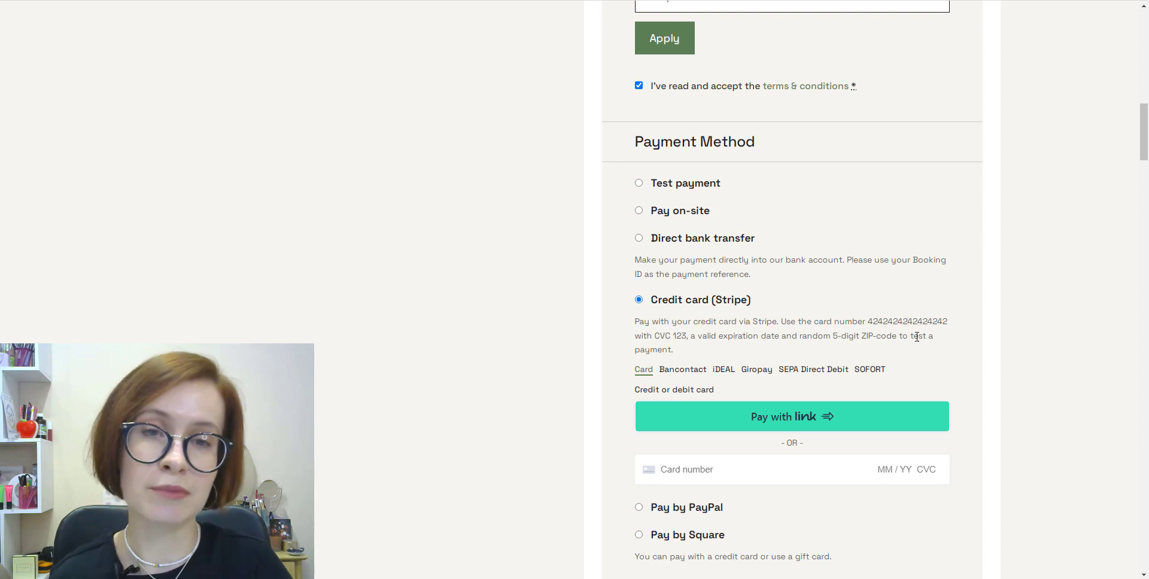
Step: Enter the Stripe test card number, expiry 04/25 and CVC 123, then reserve
mouse_move(873, 323)
mouse_down()
mouse_move(949, 322)
mouse_move(873, 323)
mouse_up()
click(953, 329)
right_click(873, 324)
click(885, 329)
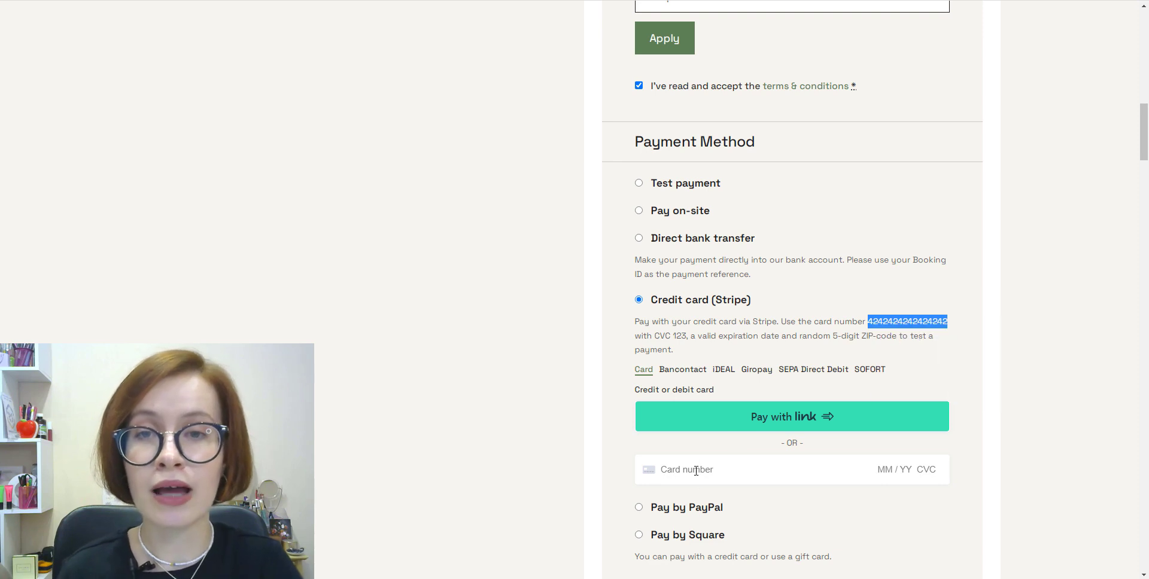
right_click(697, 472)
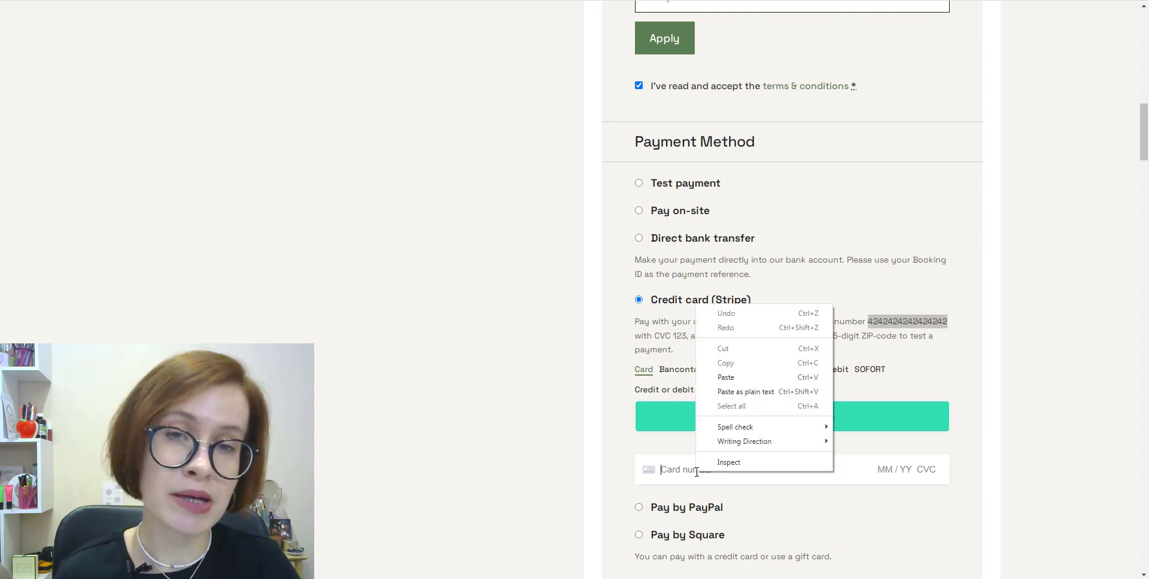
click(736, 378)
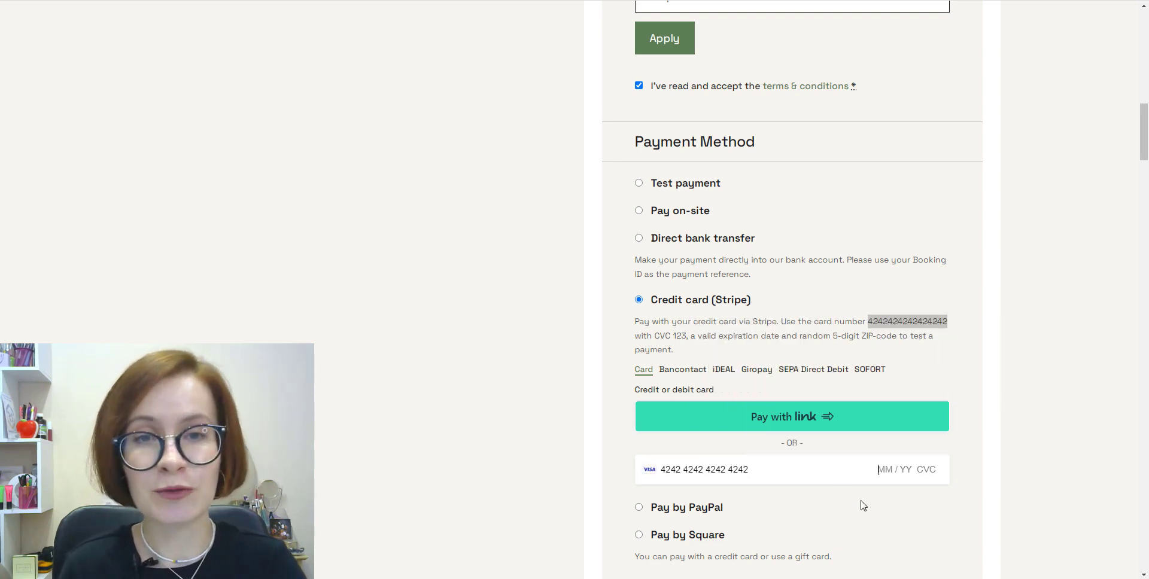
text(0)
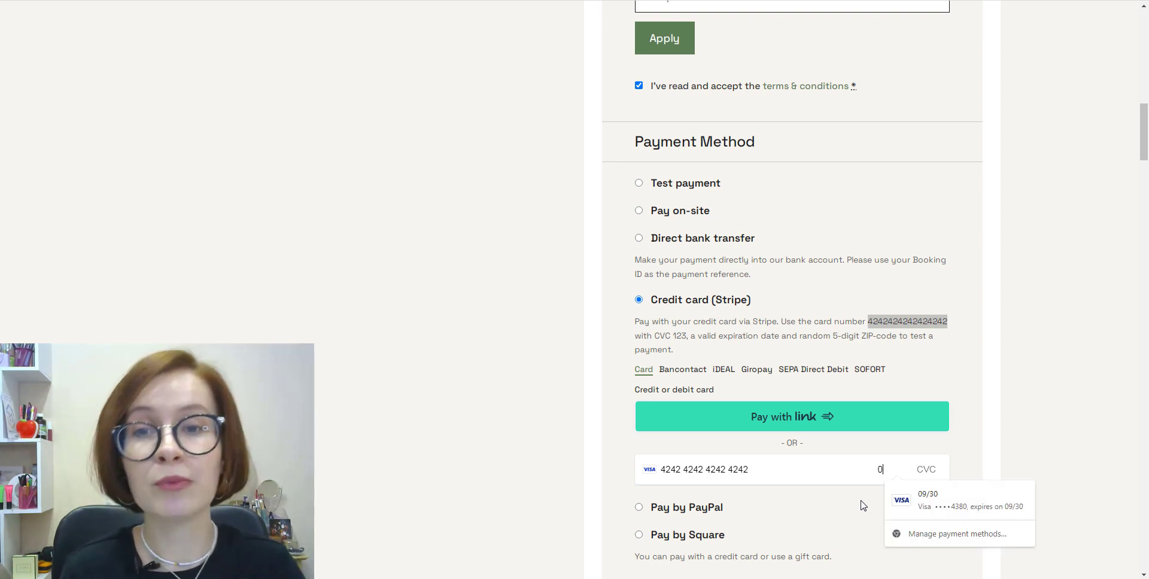
text(4 / 2)
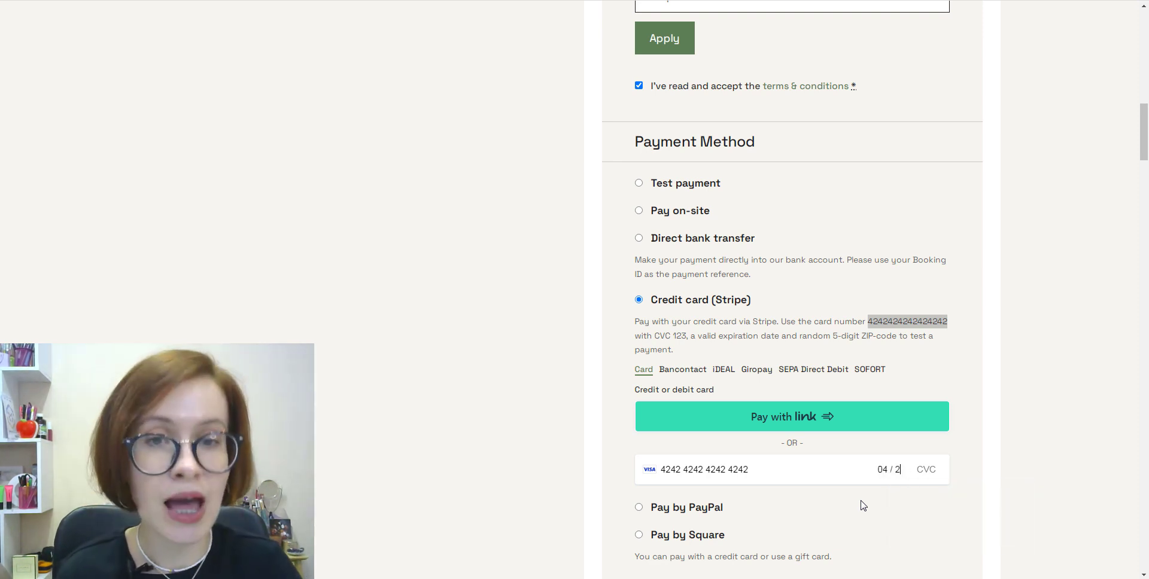
text(5)
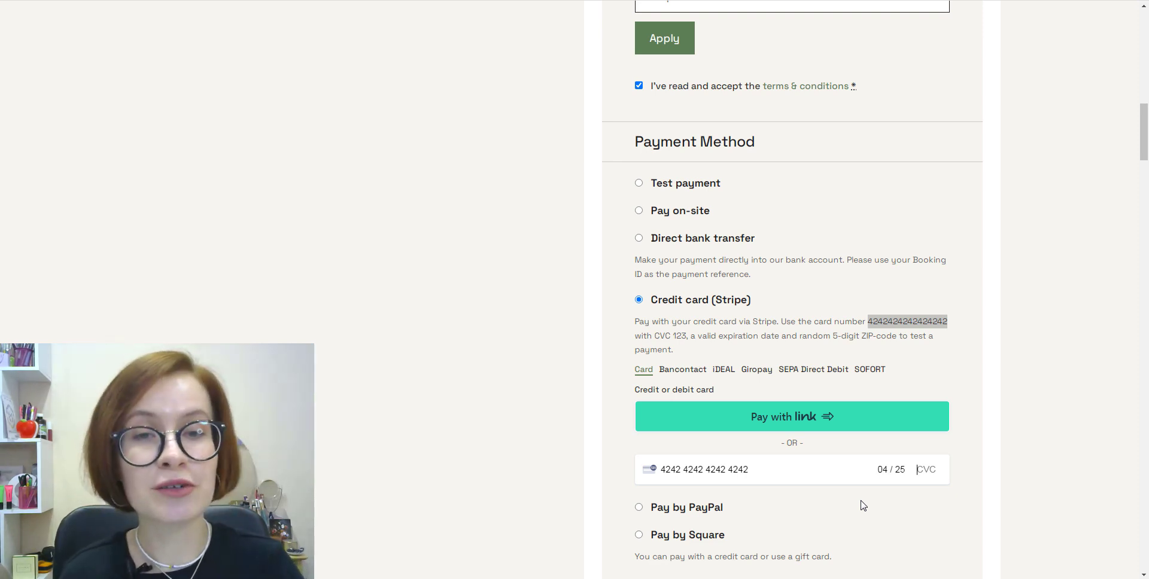
click(864, 506)
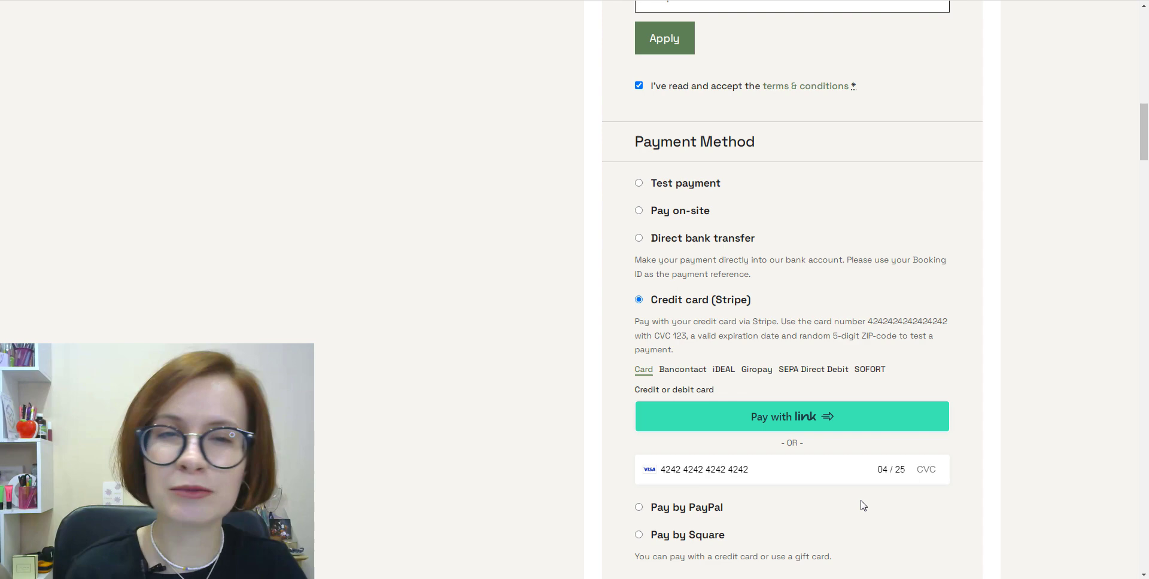
click(920, 470)
text(123)
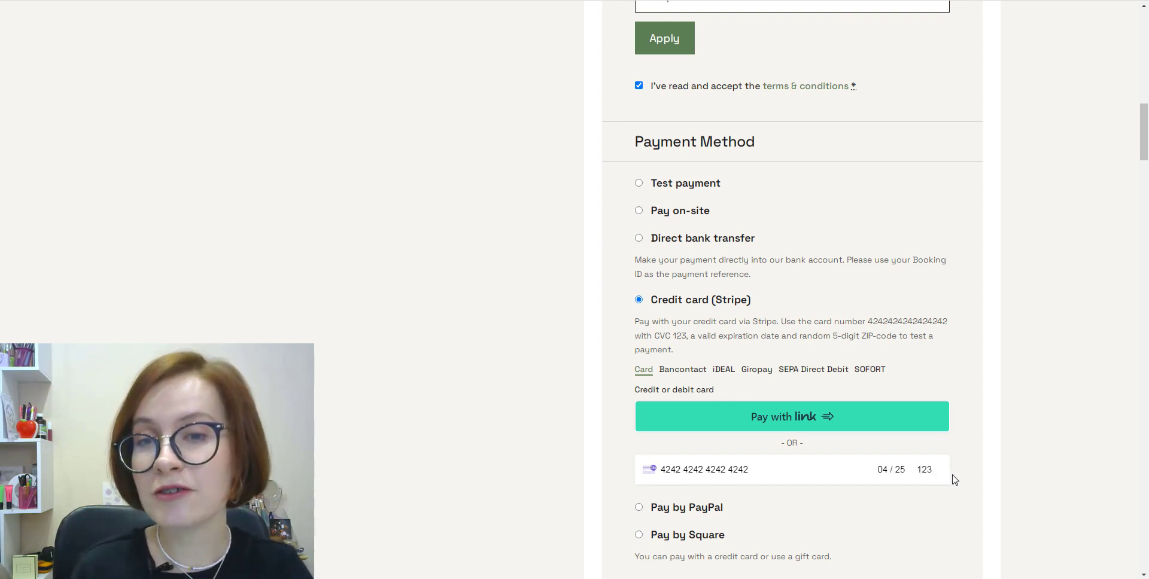
scroll(971, 473, down, 1)
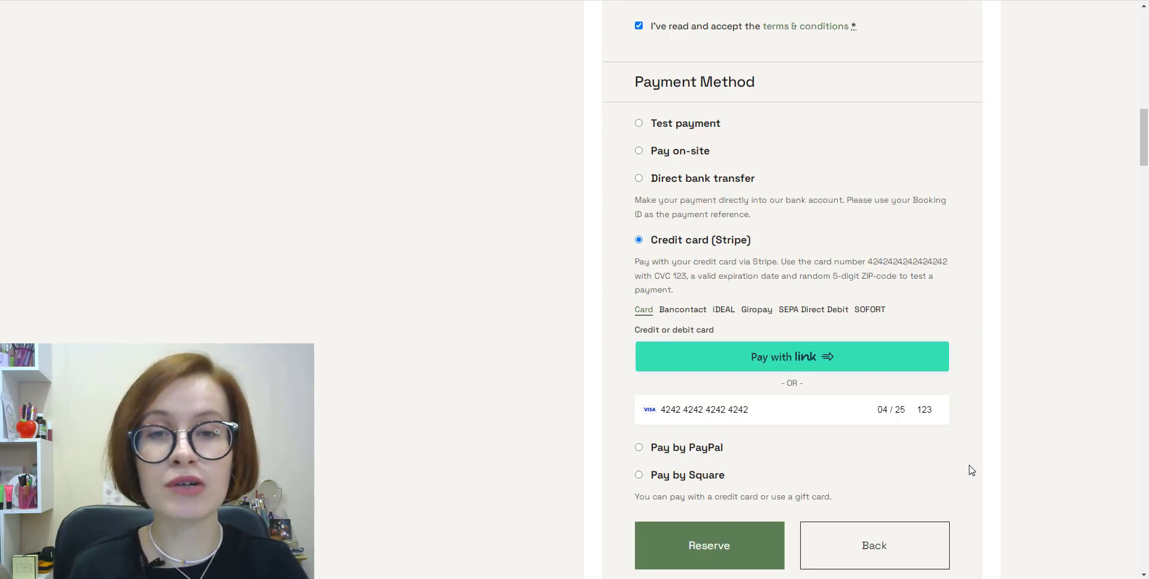
click(725, 546)
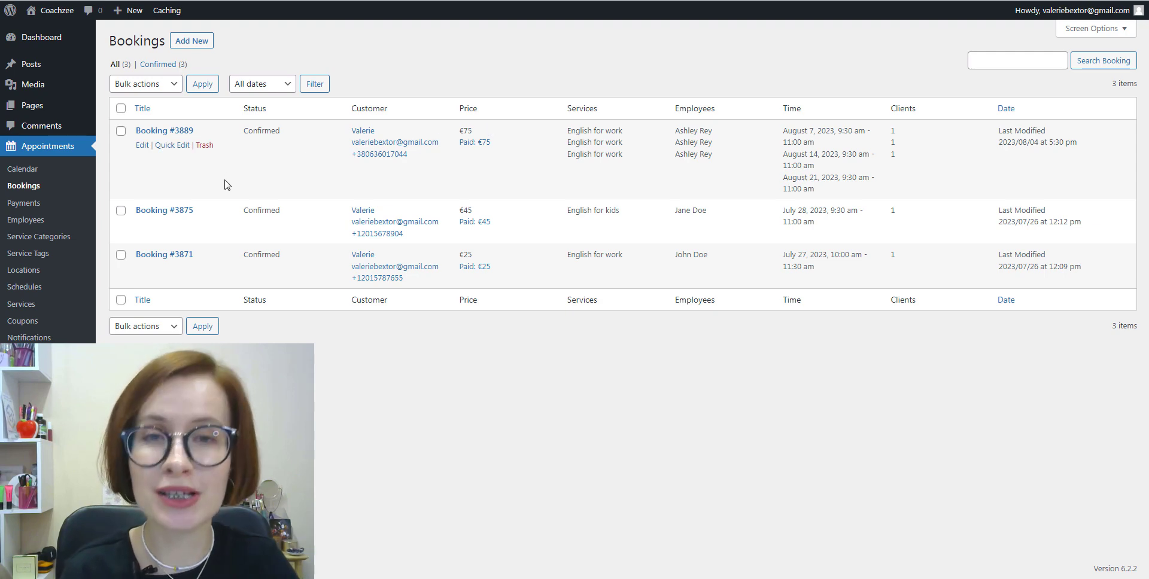
Step: Open booking #3889 from the Bookings list to review its details
right_click(189, 46)
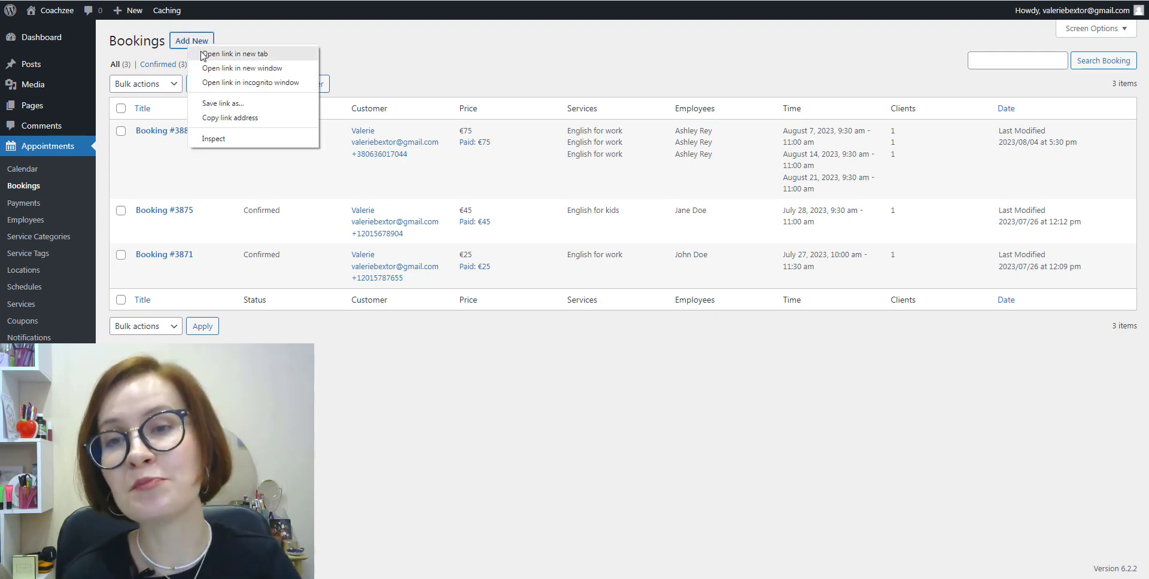
click(235, 54)
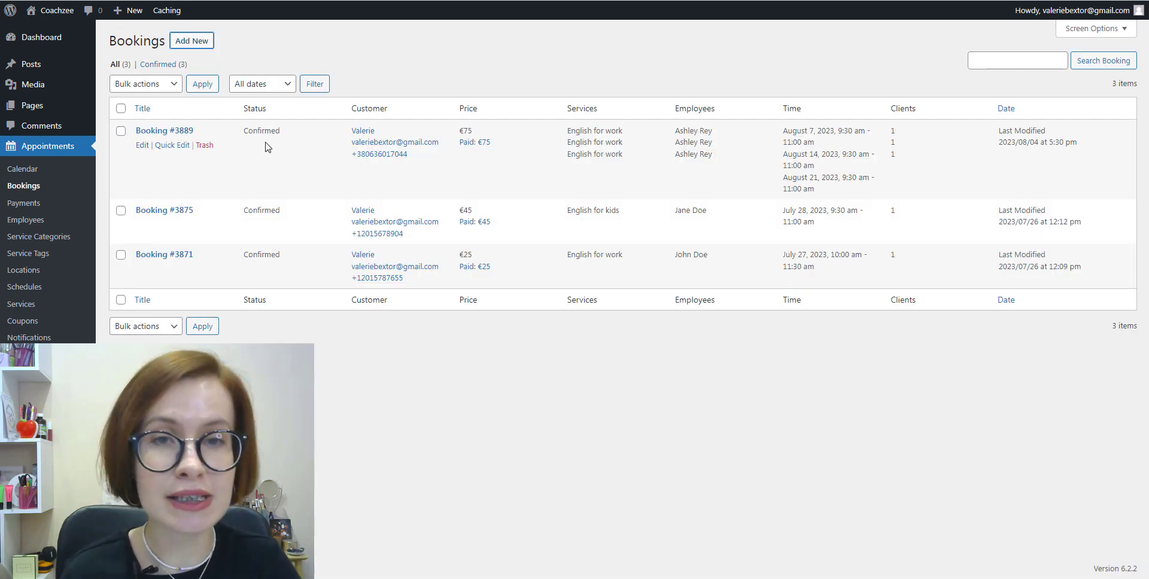
click(144, 148)
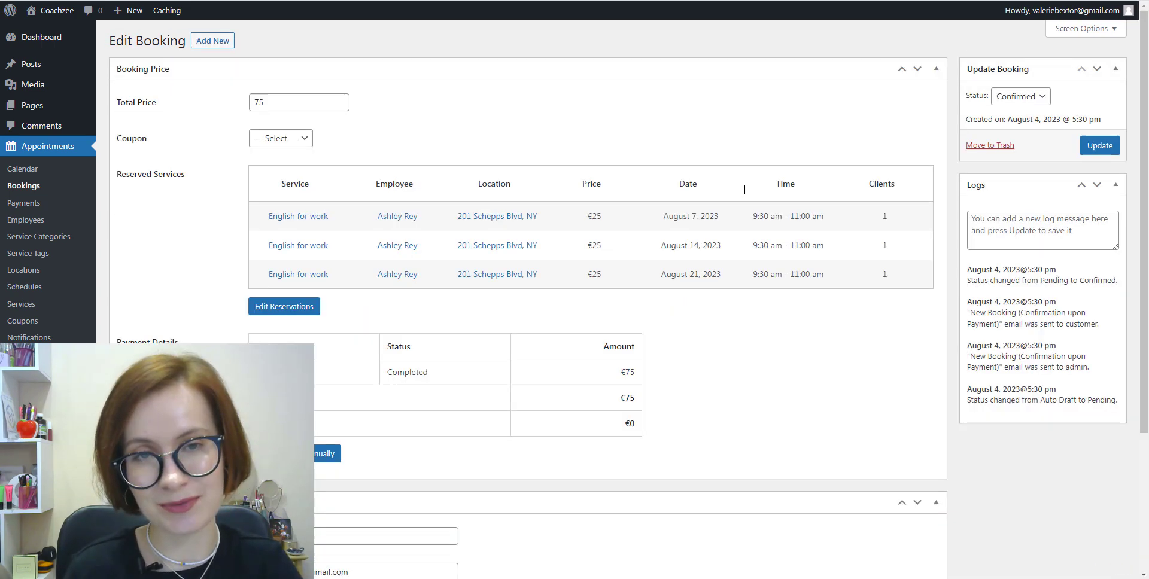
Step: View the August month calendar, then open payment #3890
click(23, 170)
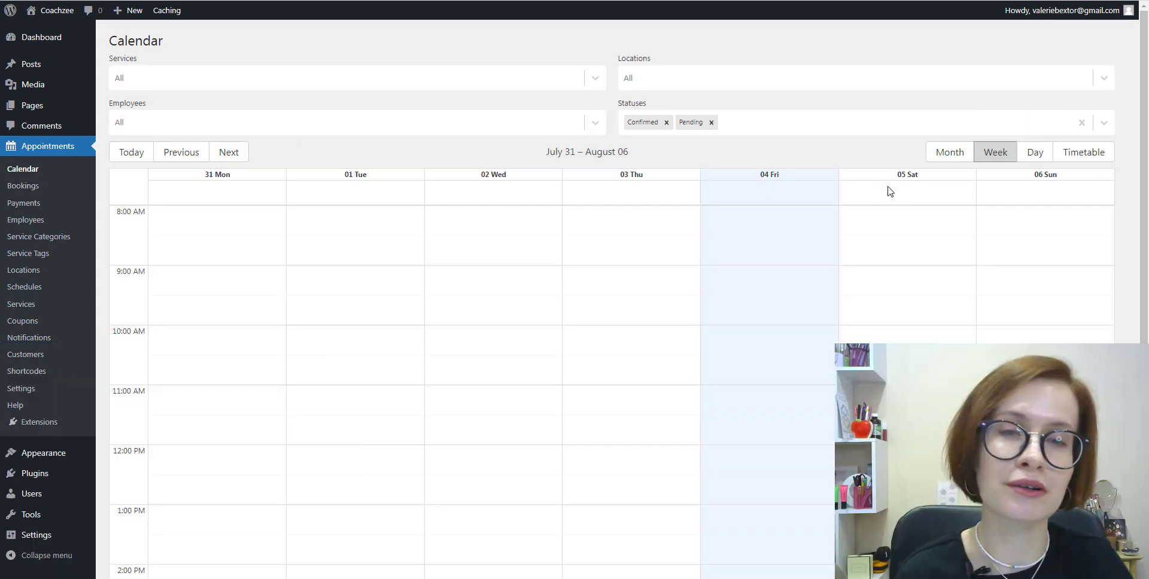
click(952, 154)
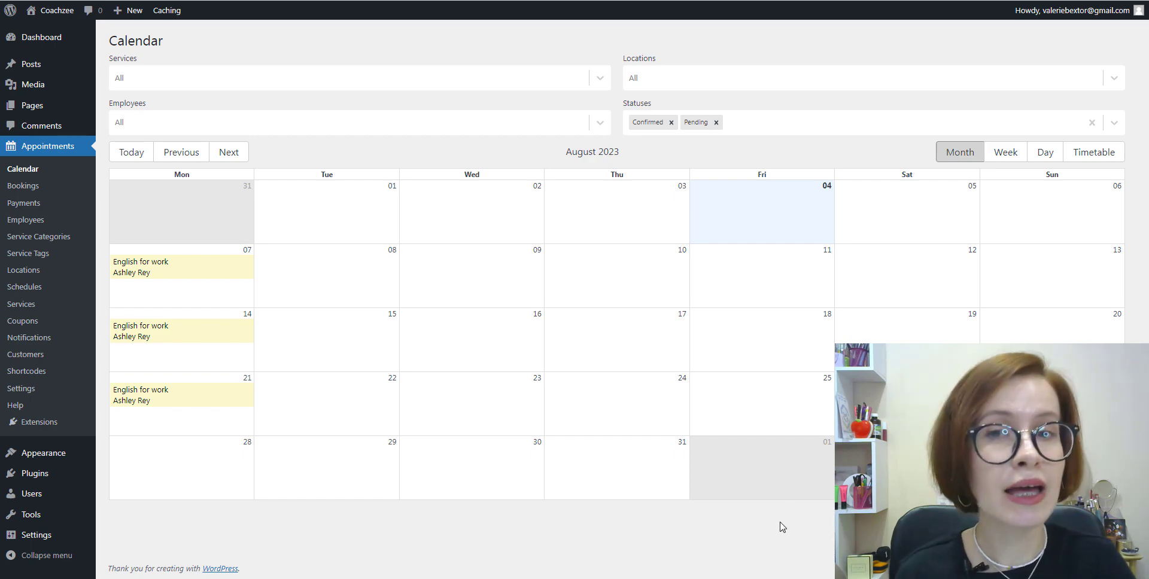
click(19, 207)
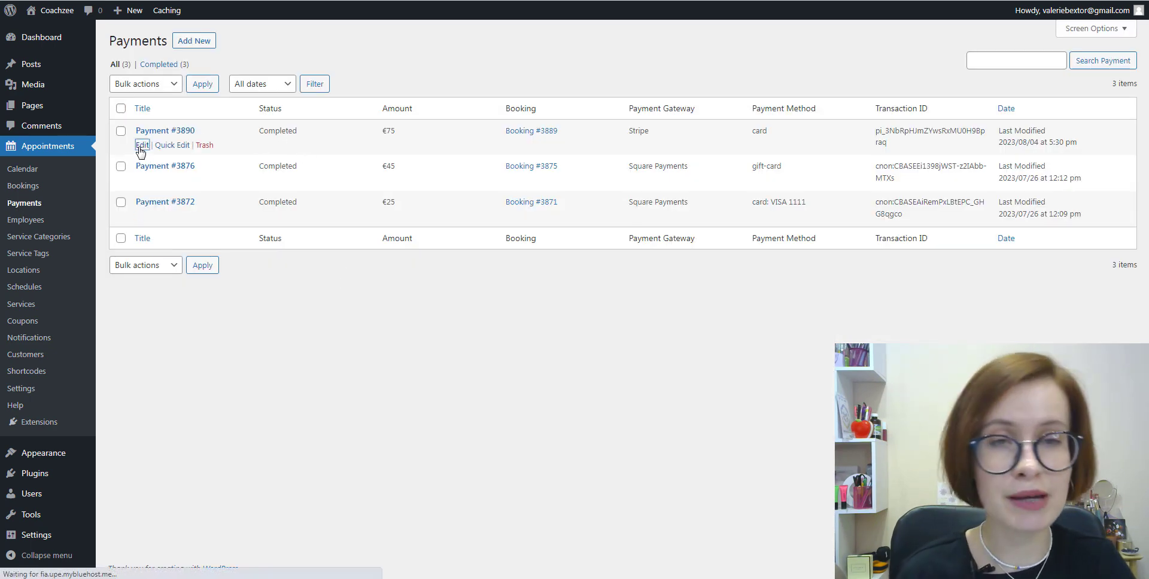
click(142, 146)
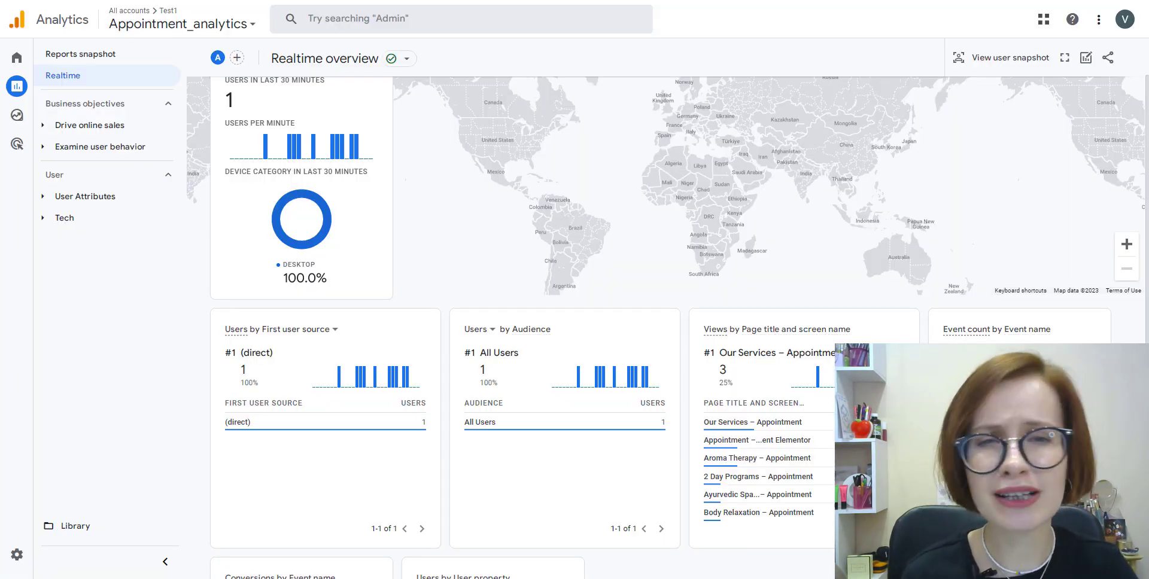
Step: Scroll through the Google Analytics for Appointment Booking product page
scroll(667, 328, down, 3)
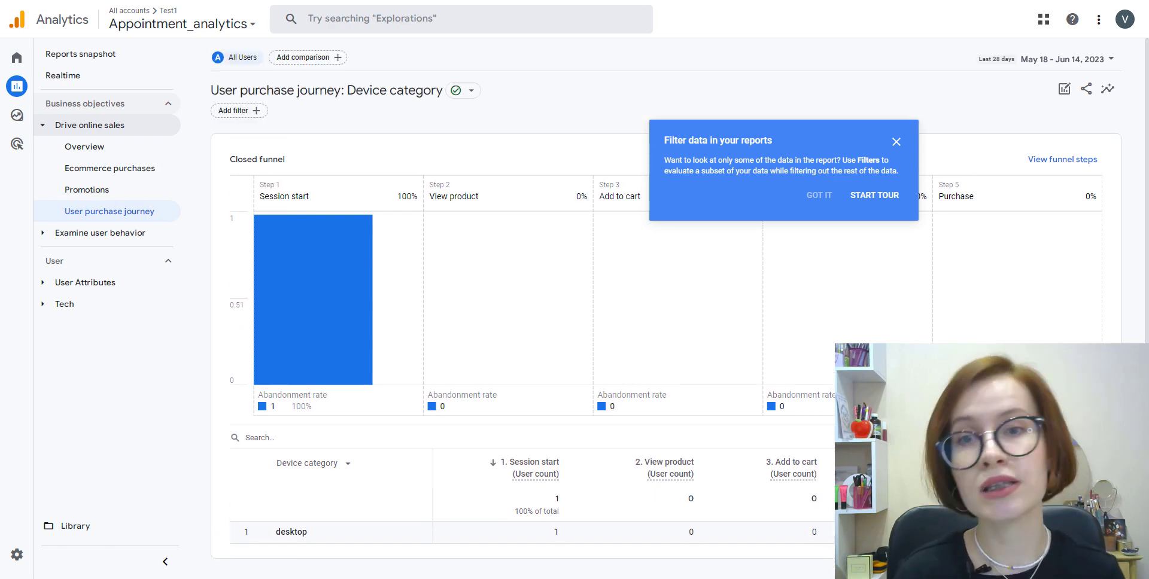
Step: Open the Ecommerce purchases report, then the Events report under Examine user behavior
click(114, 174)
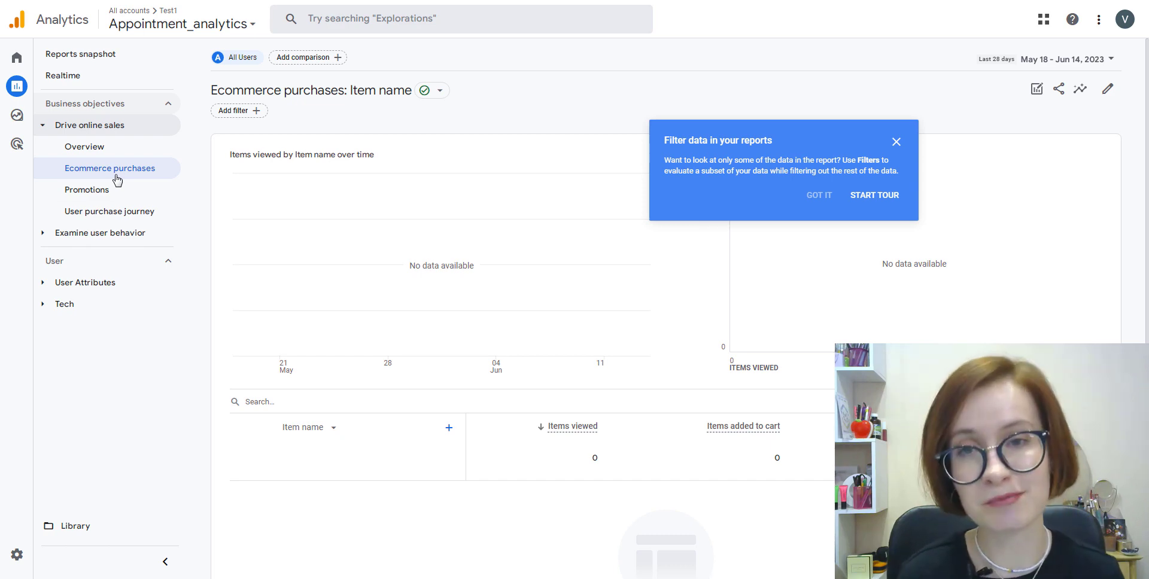
click(156, 235)
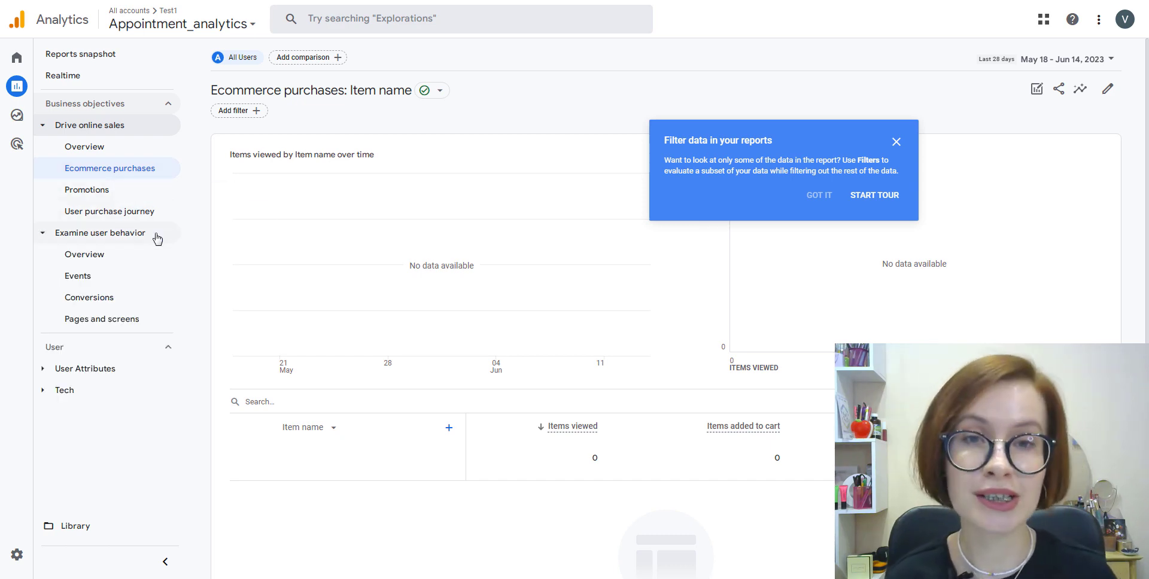
click(84, 283)
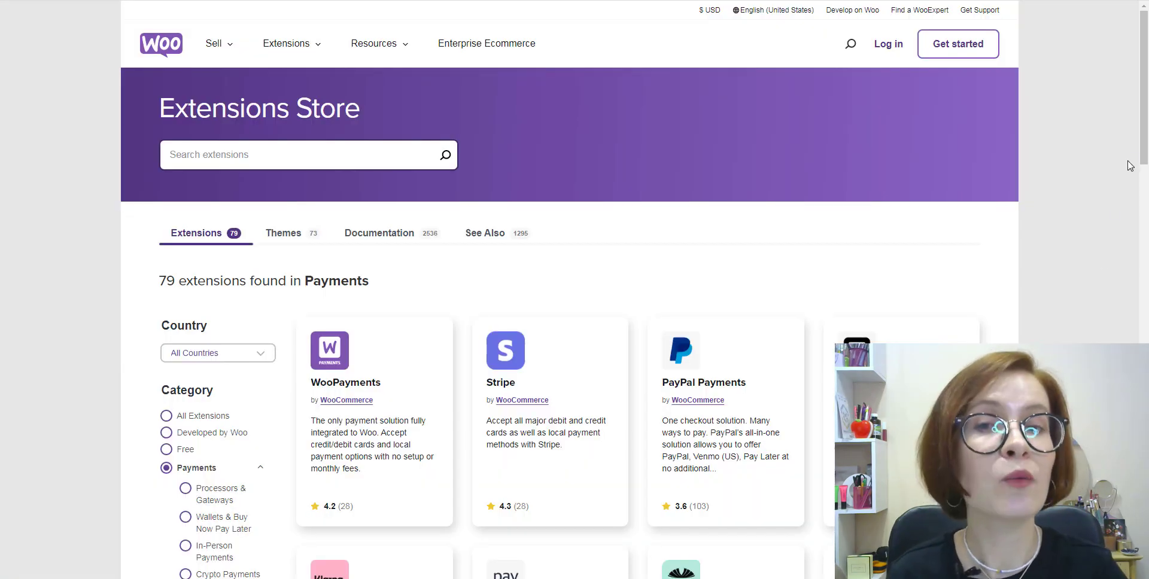
Step: Scroll down the Payments extension cards, past WooPayments, Stripe, PayPal Payments and Klarna Payments
scroll(1145, 159, down, 3)
scroll(1145, 159, down, 4)
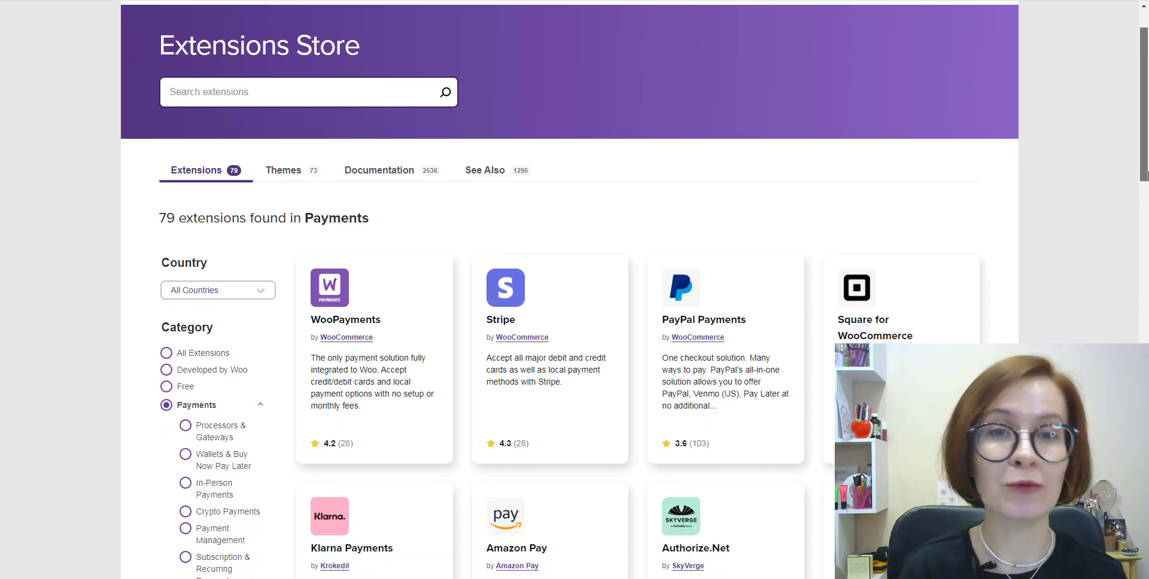
scroll(1145, 237, down, 1)
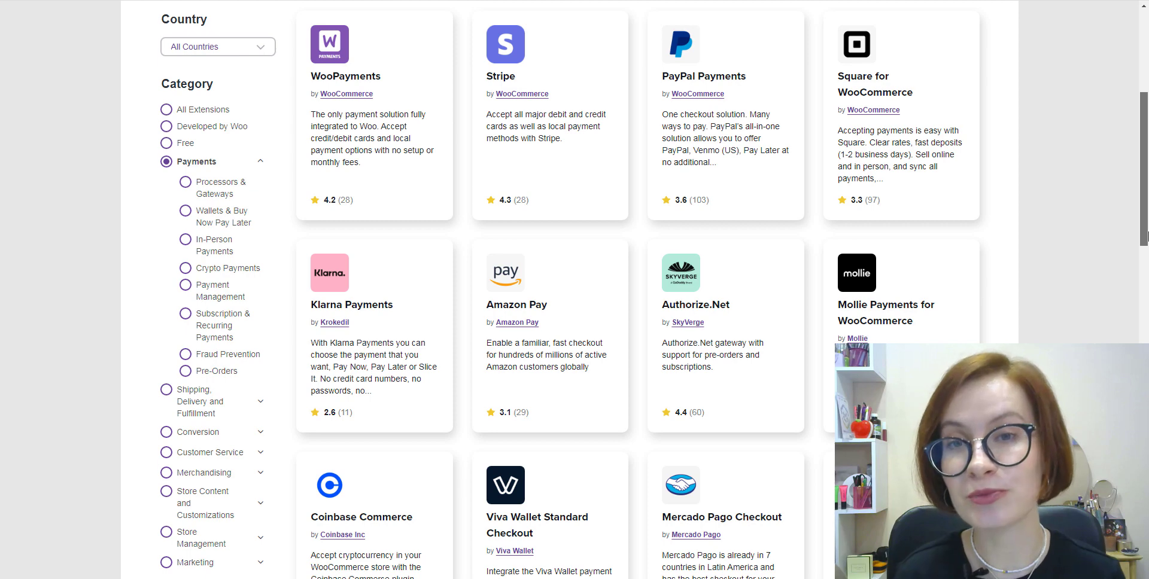
drag(1145, 236, 1145, 437)
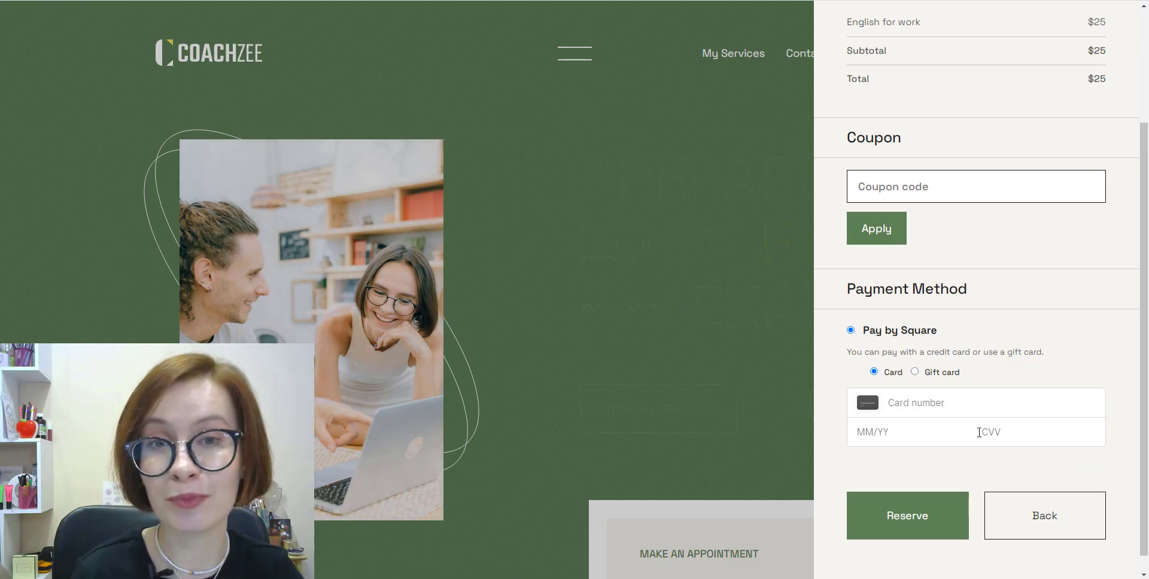
Step: Paste the test card number, enter expiry 12/24 plus the CVV and ZIP, and submit the reservation
right_click(931, 403)
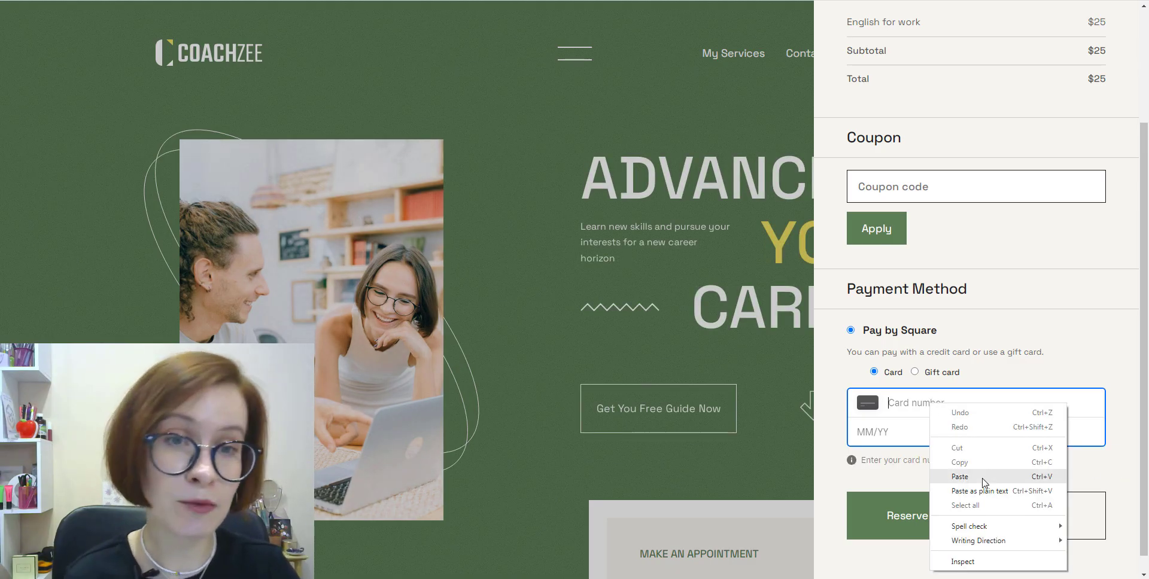
click(960, 477)
text(12/2)
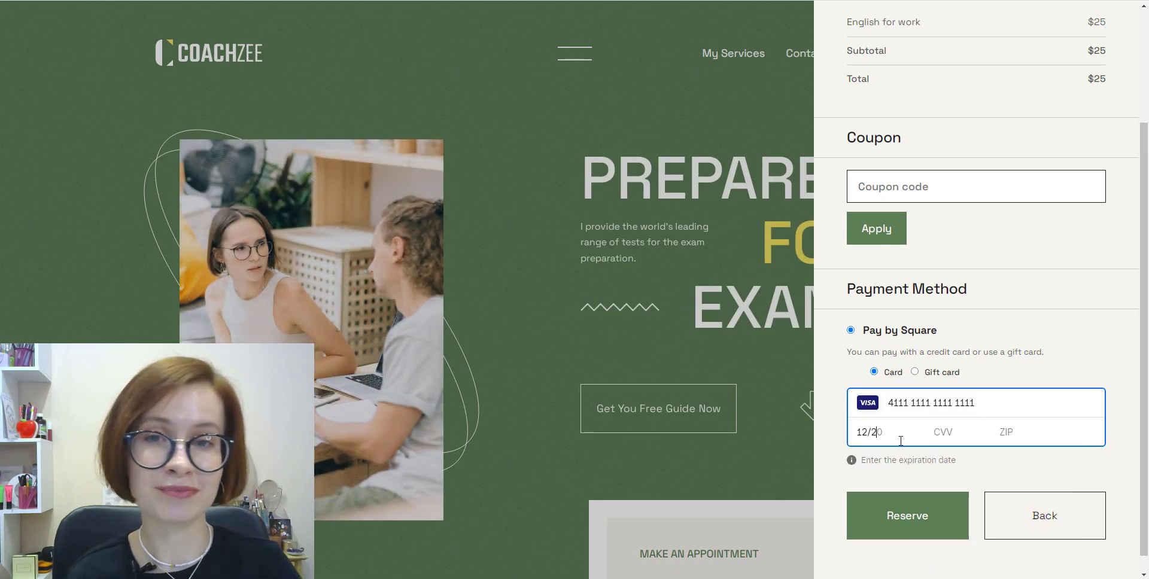
text(4 111 )
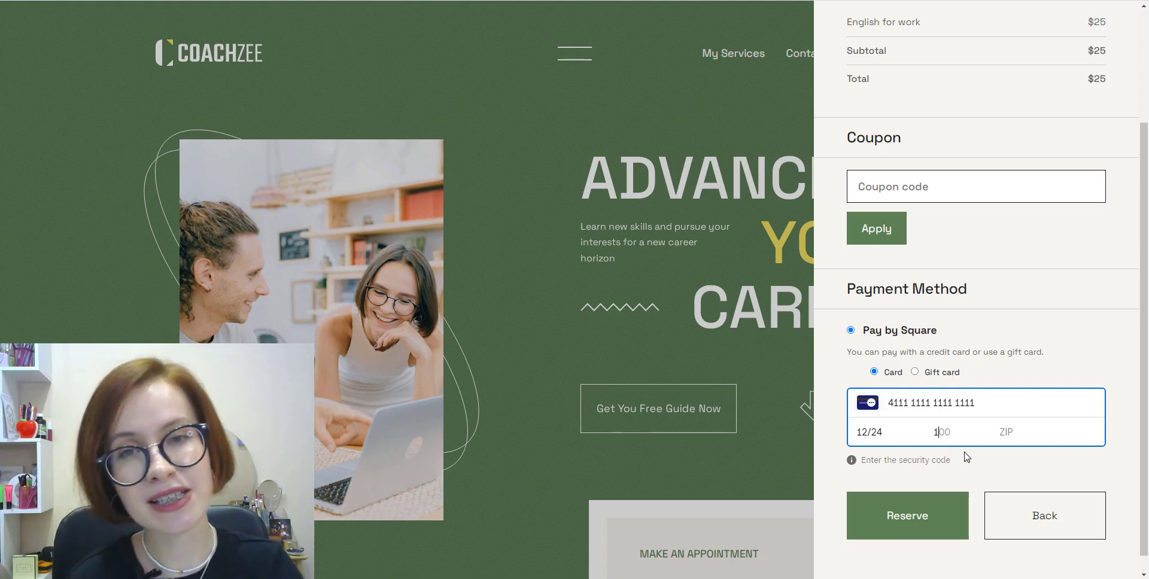
text(0)
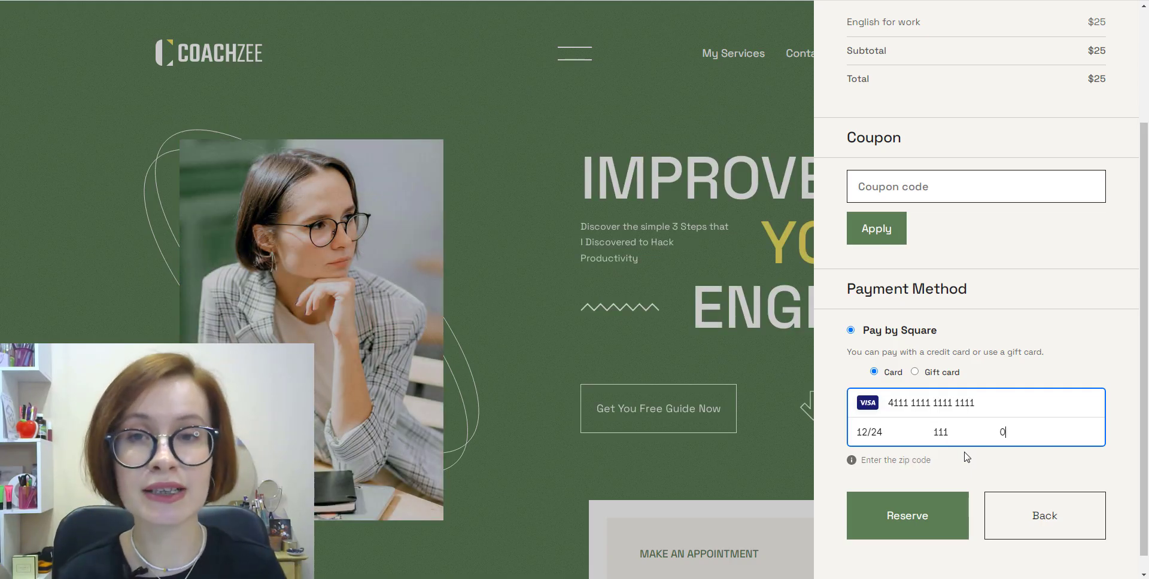
text(0501)
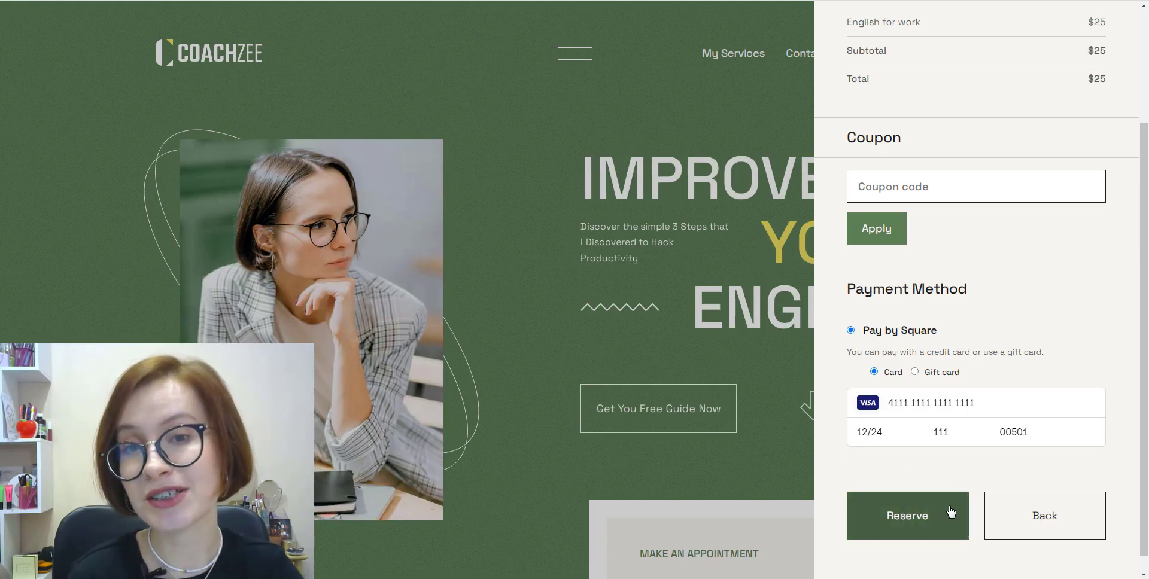
click(915, 534)
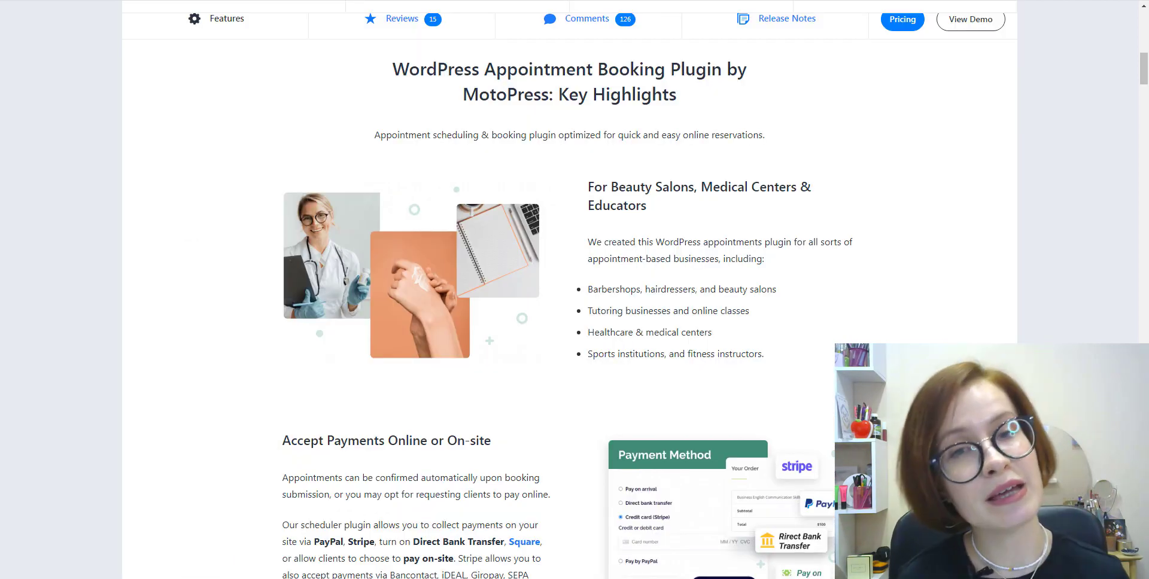
Step: Scroll the plugin page's Key Highlights, past payment options and builder integrations, to Appointment Booking Themes
scroll(569, 299, down, 6)
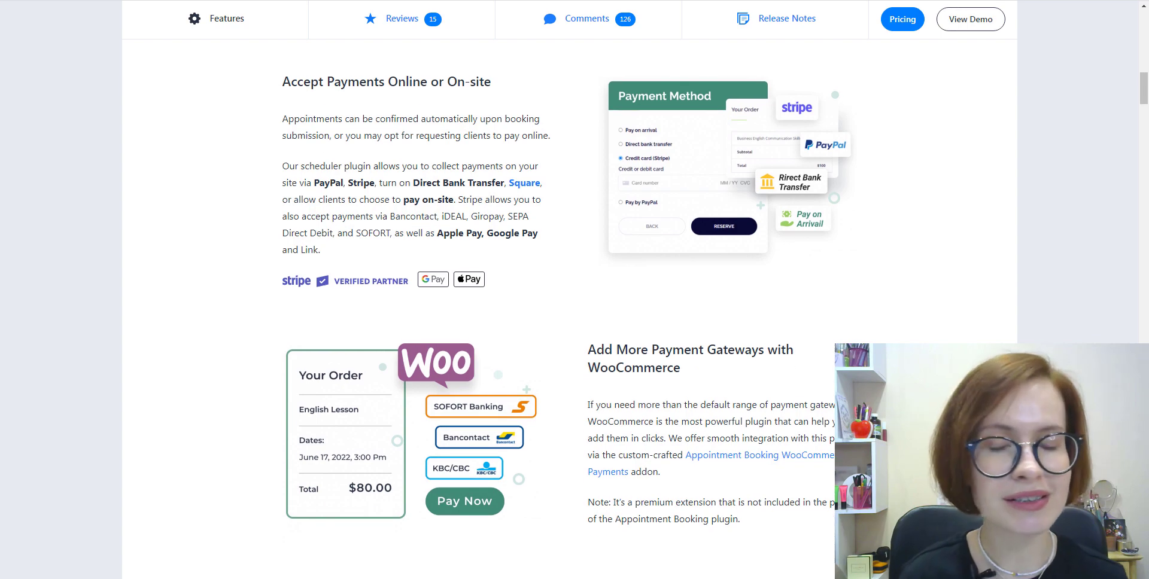
scroll(568, 299, down, 6)
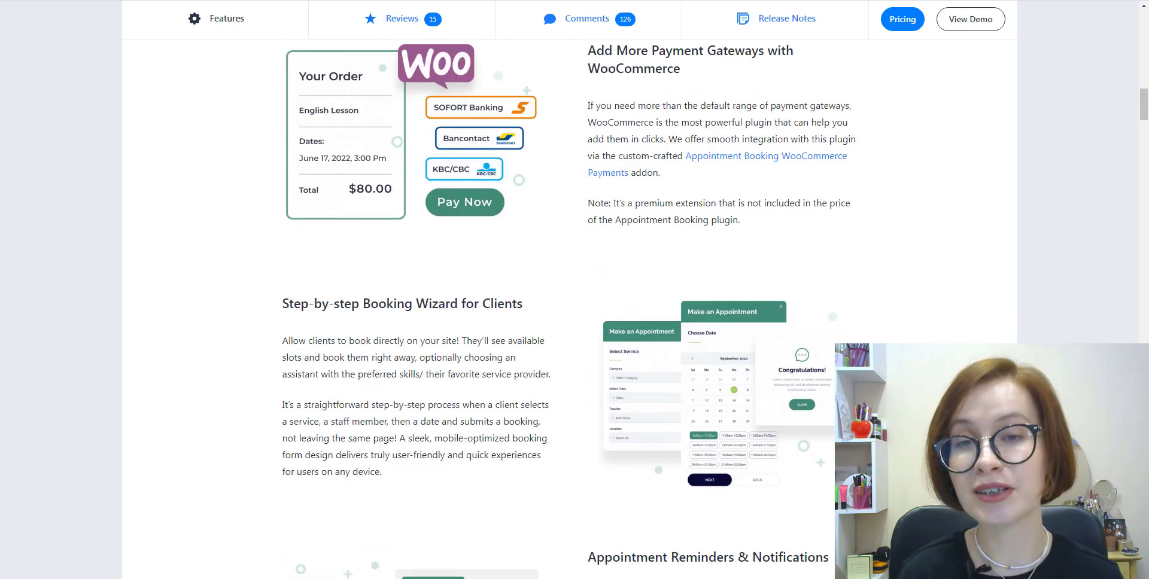
scroll(569, 299, down, 2)
scroll(569, 299, down, 5)
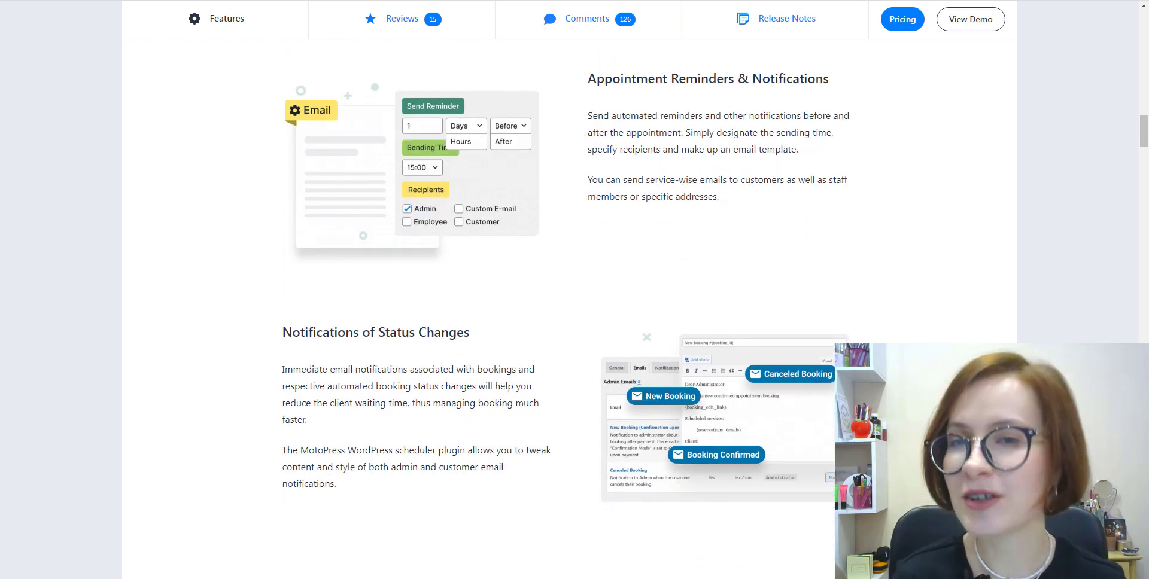
scroll(569, 300, down, 10)
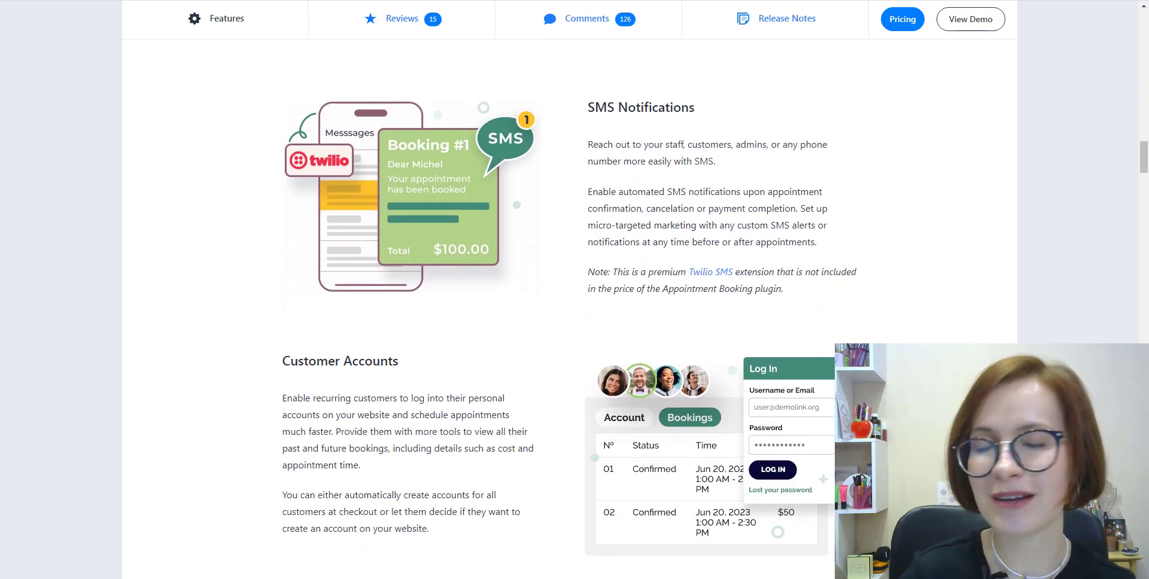
scroll(568, 299, down, 1)
scroll(569, 300, down, 8)
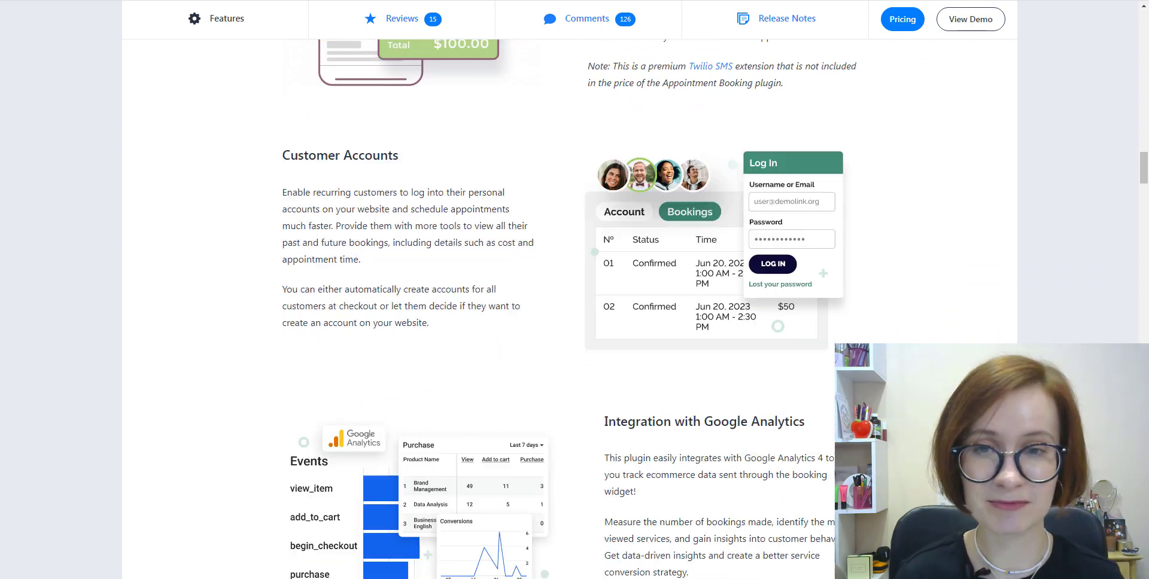
scroll(569, 299, down, 8)
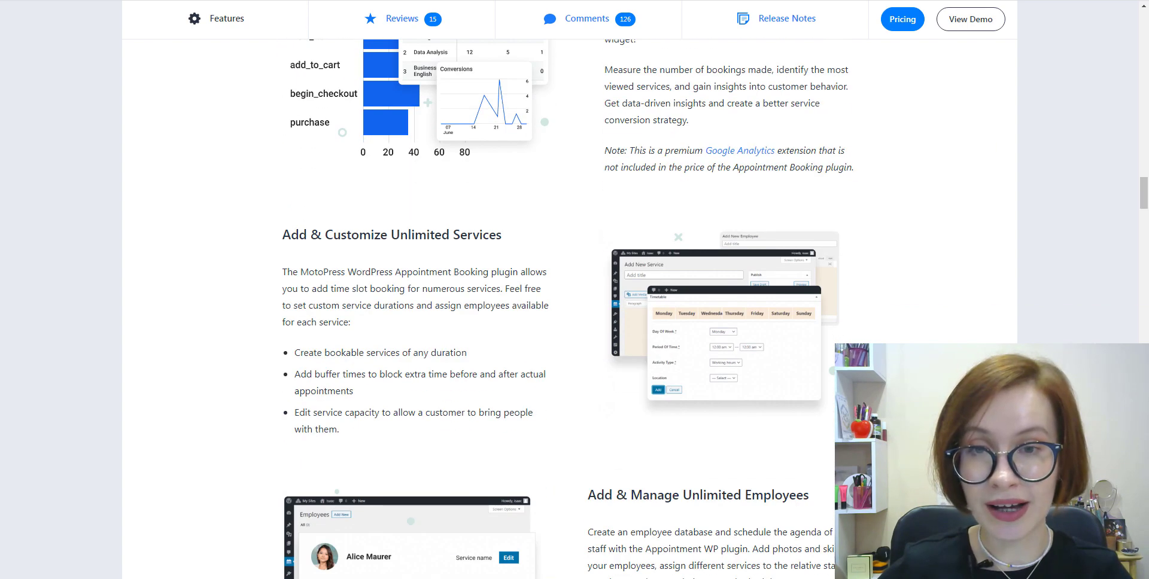
scroll(569, 299, down, 9)
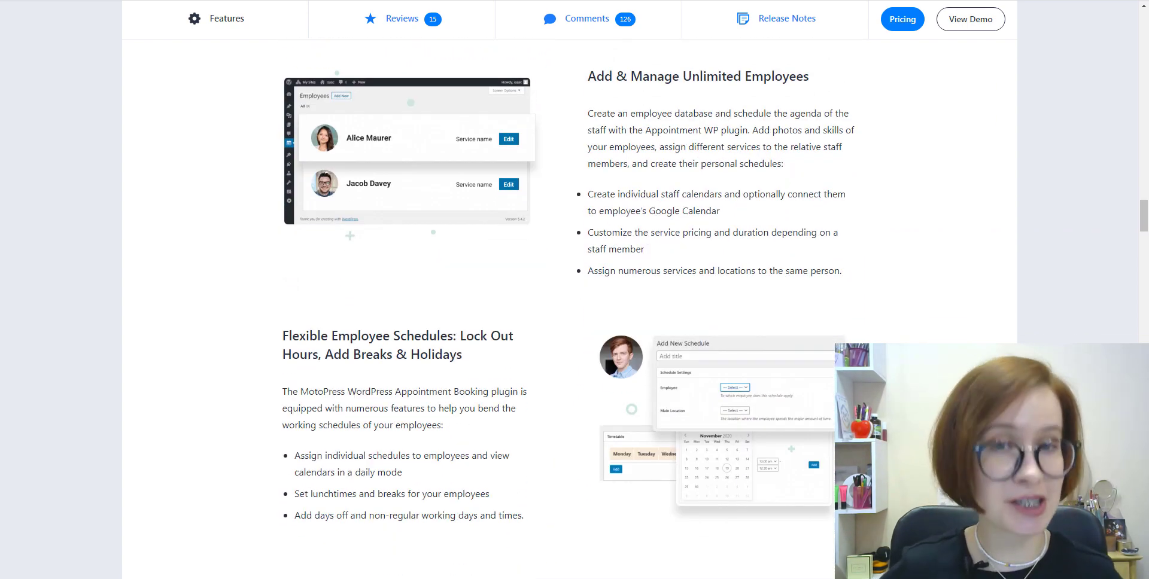
scroll(568, 300, down, 9)
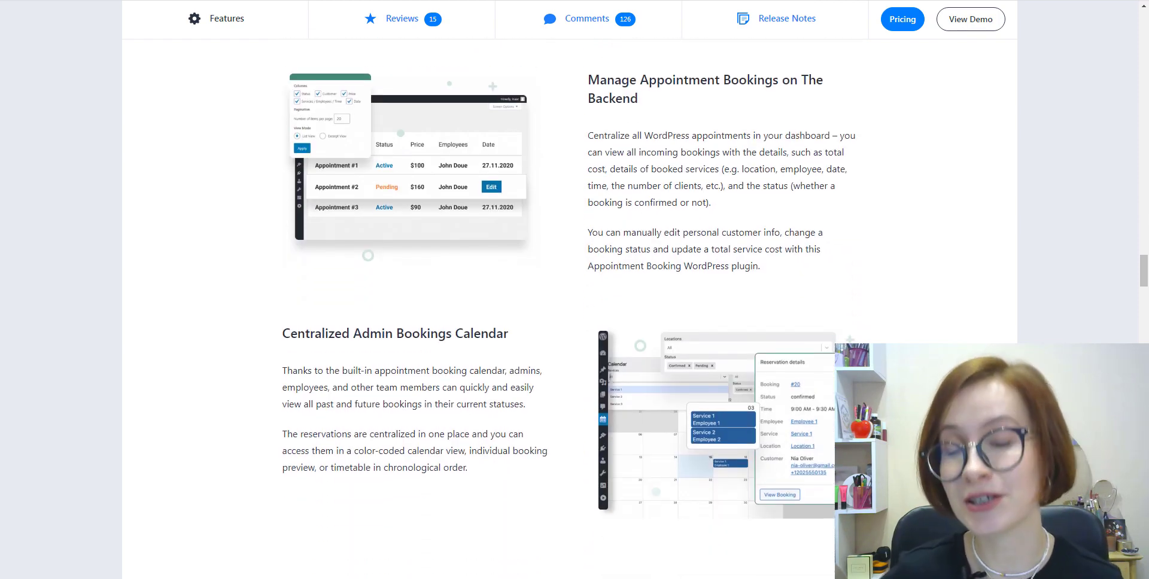
scroll(569, 299, down, 8)
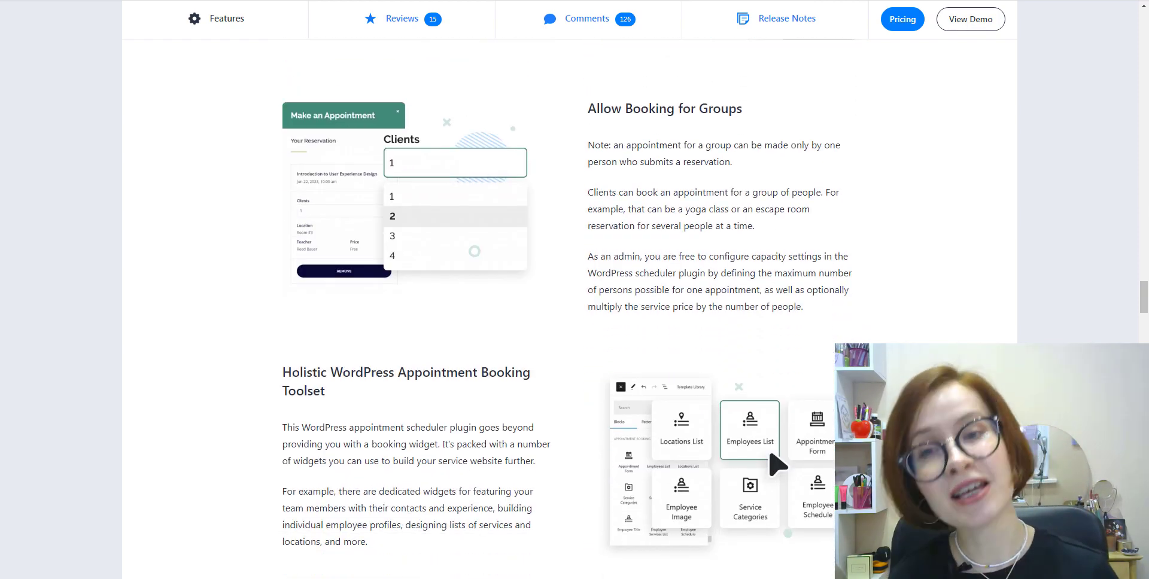
scroll(568, 299, down, 5)
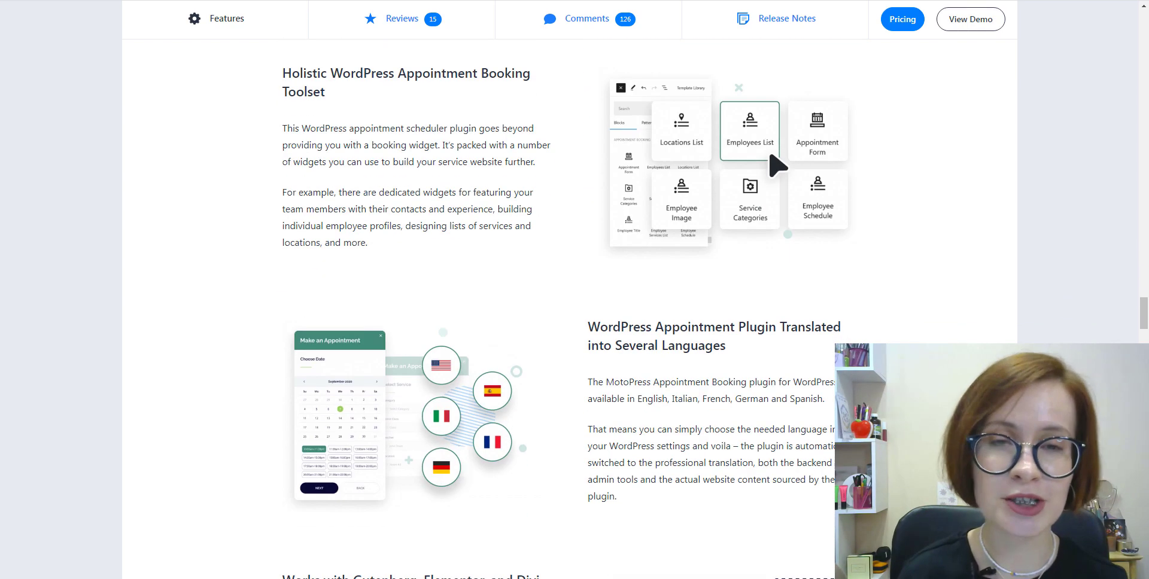
scroll(569, 300, down, 4)
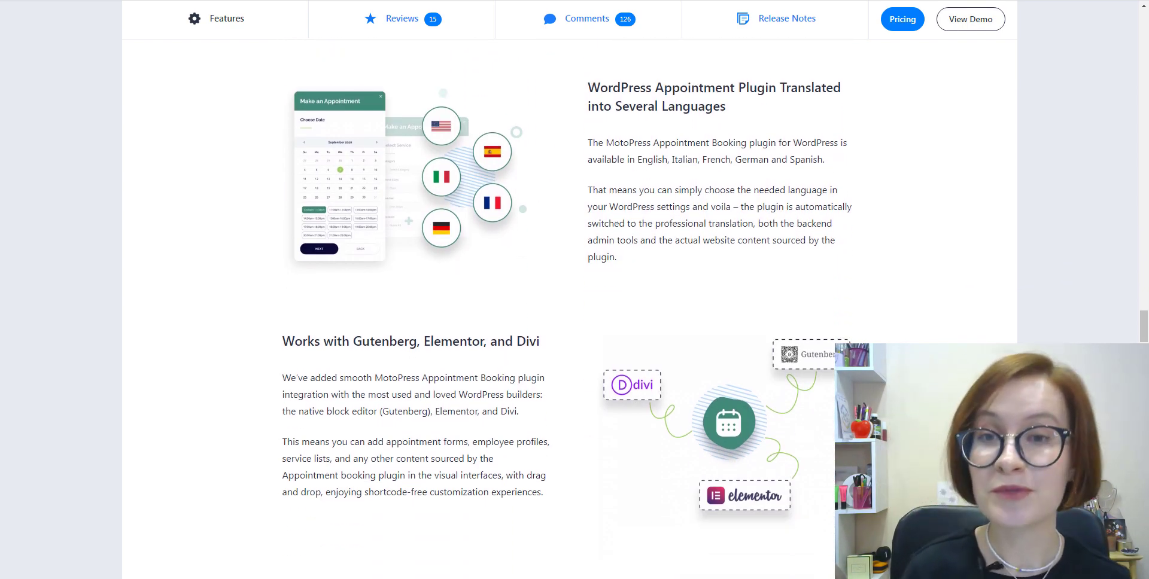
scroll(569, 299, down, 6)
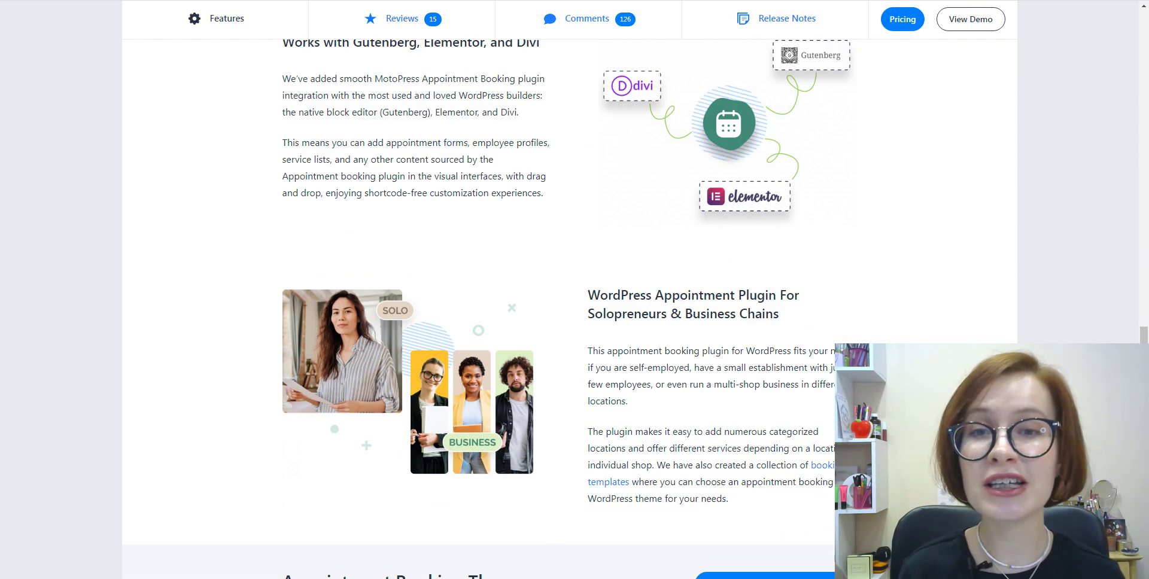